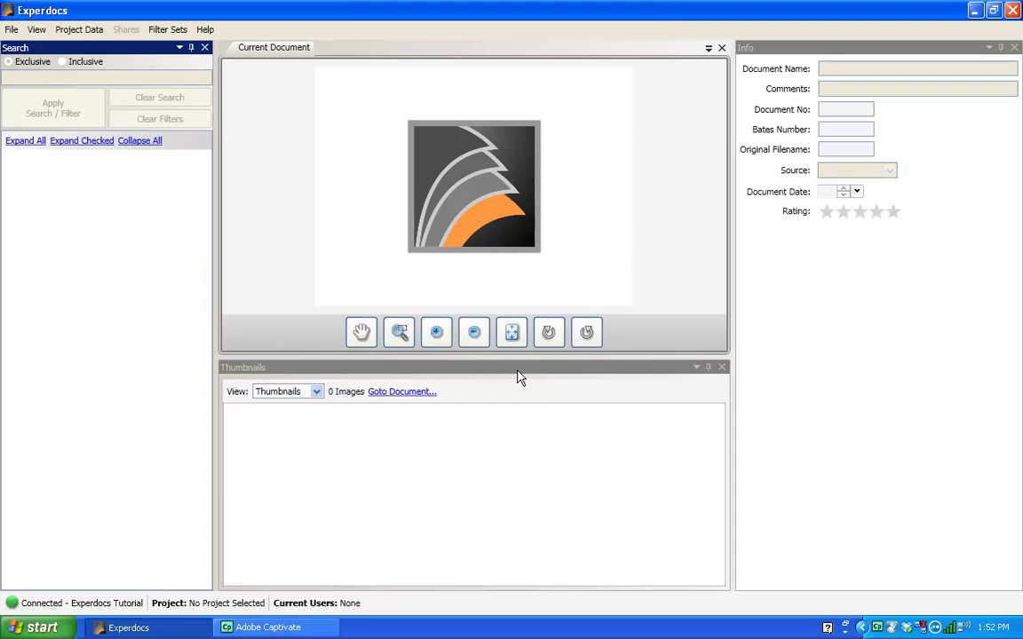
Step: Open the Create New Project dialog from the File menu
left_click(11, 31)
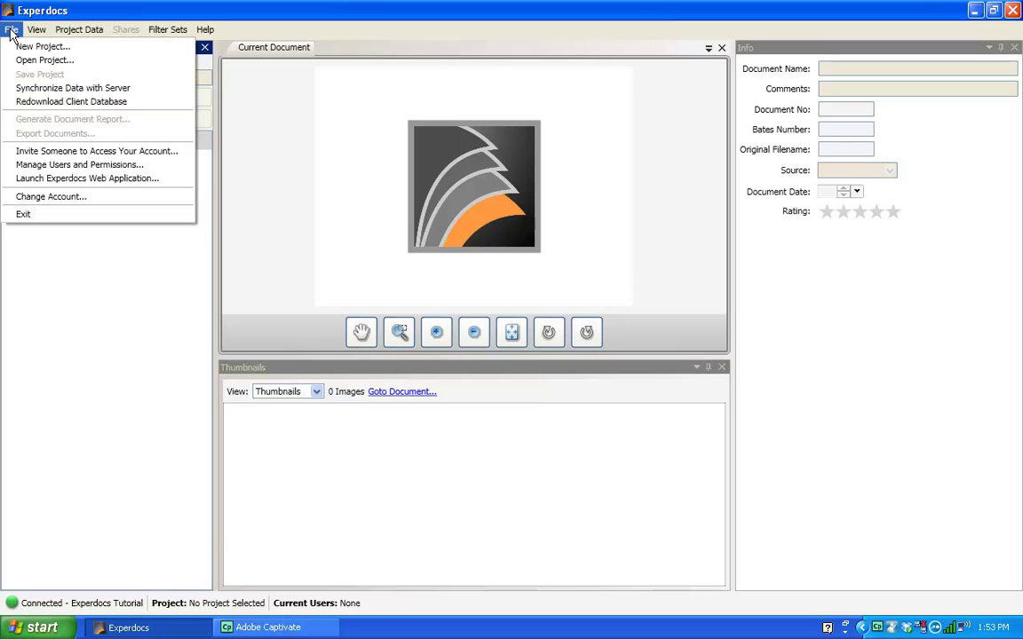
left_click(12, 49)
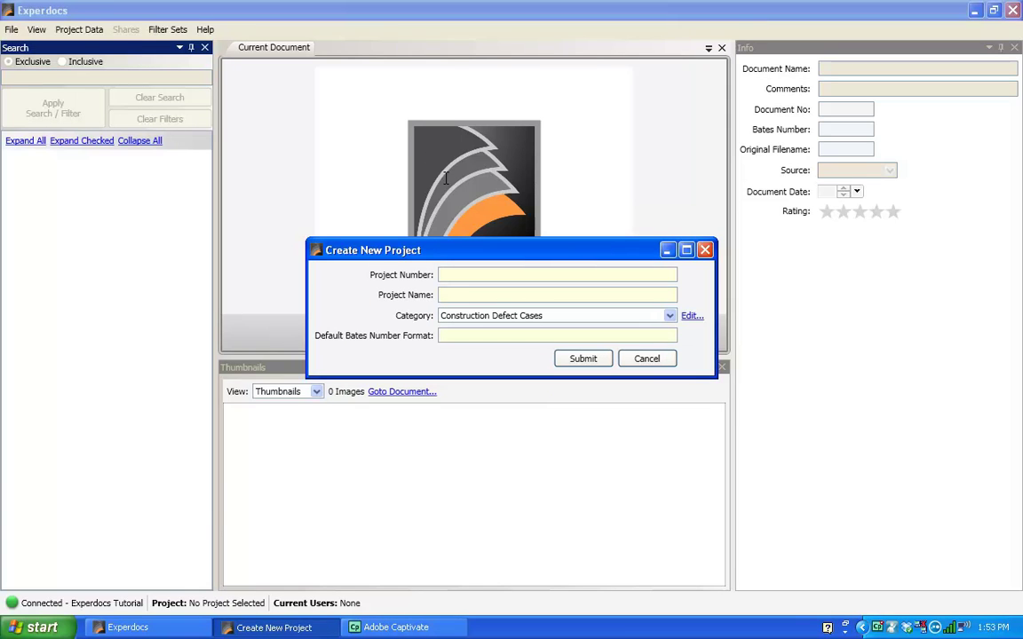
Step: Enter project number 4589963 and project name 'SRE Bottling'
left_click(480, 277)
type("4589963")
left_click(475, 294)
type("SR")
type("E Bot")
type("tinm")
key("BackSpace")
key("BackSpace")
key("BackSpace")
type("ling")
Step: Choose the Forensic Investigation category and Bates format B00000, then submit the project
left_click(670, 317)
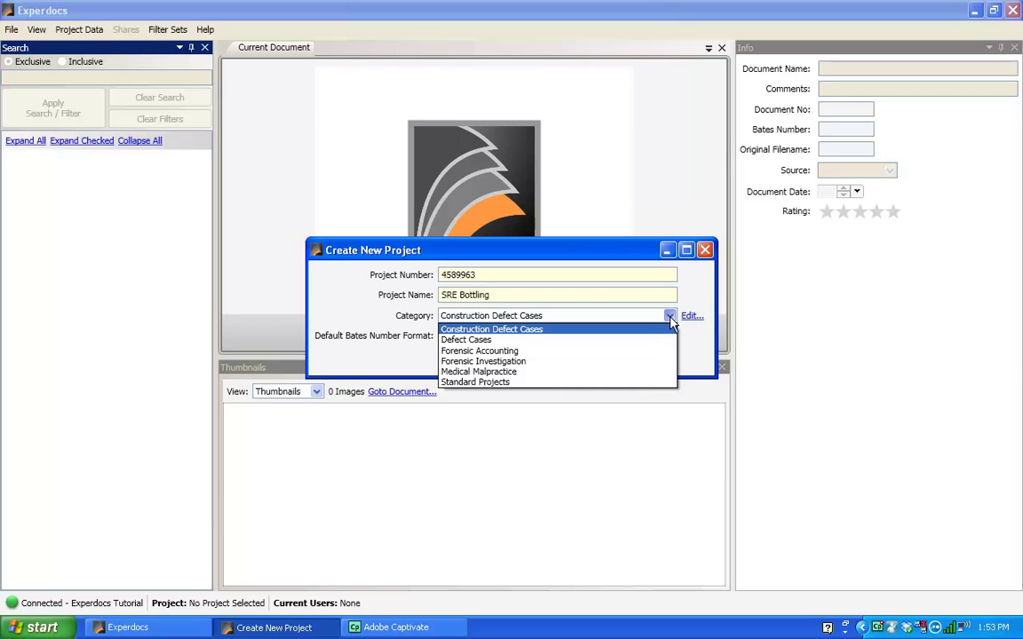
left_click(625, 362)
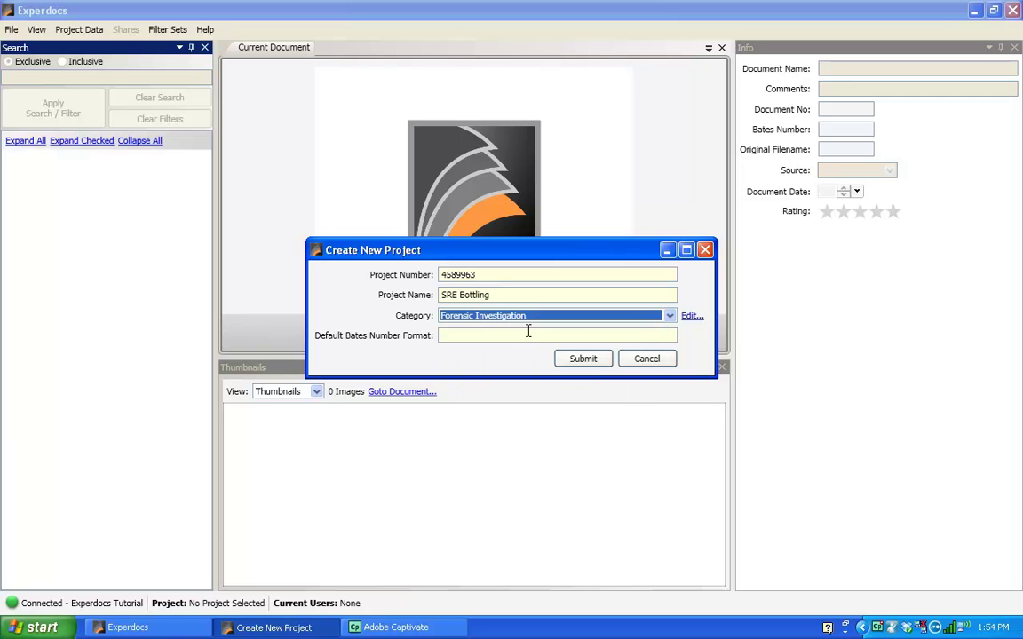
left_click(492, 335)
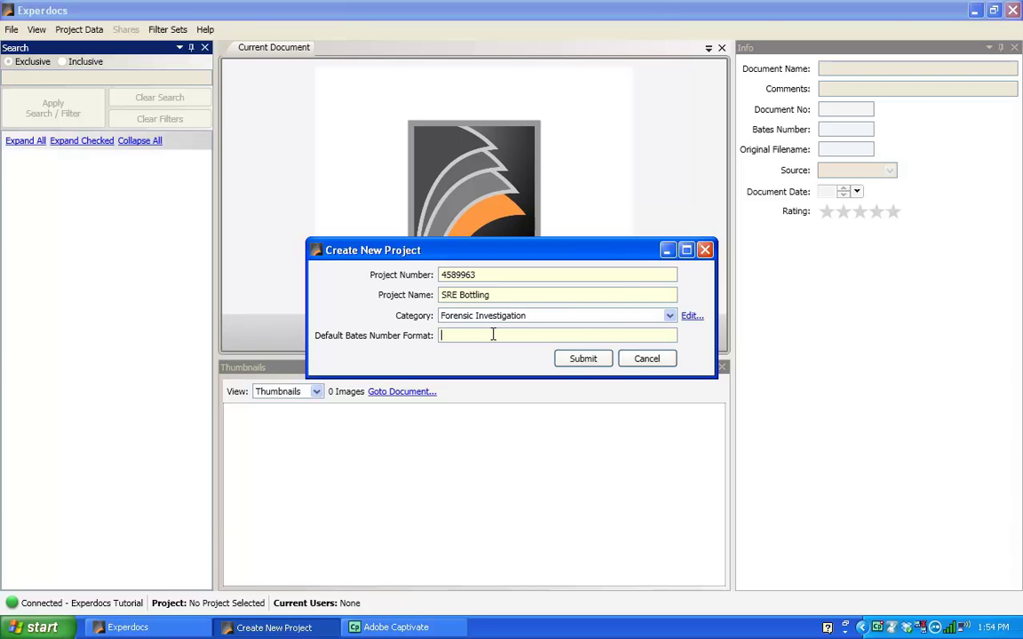
type("B00000-")
left_click(578, 360)
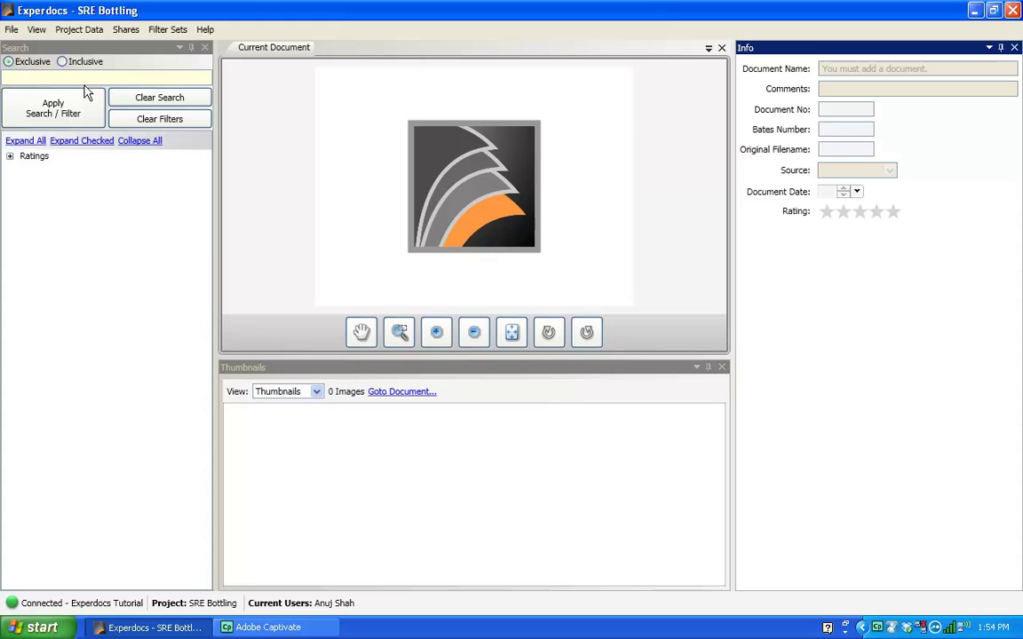
Step: Bring up the Project Data menu's Documents and Photos submenu
left_click(82, 32)
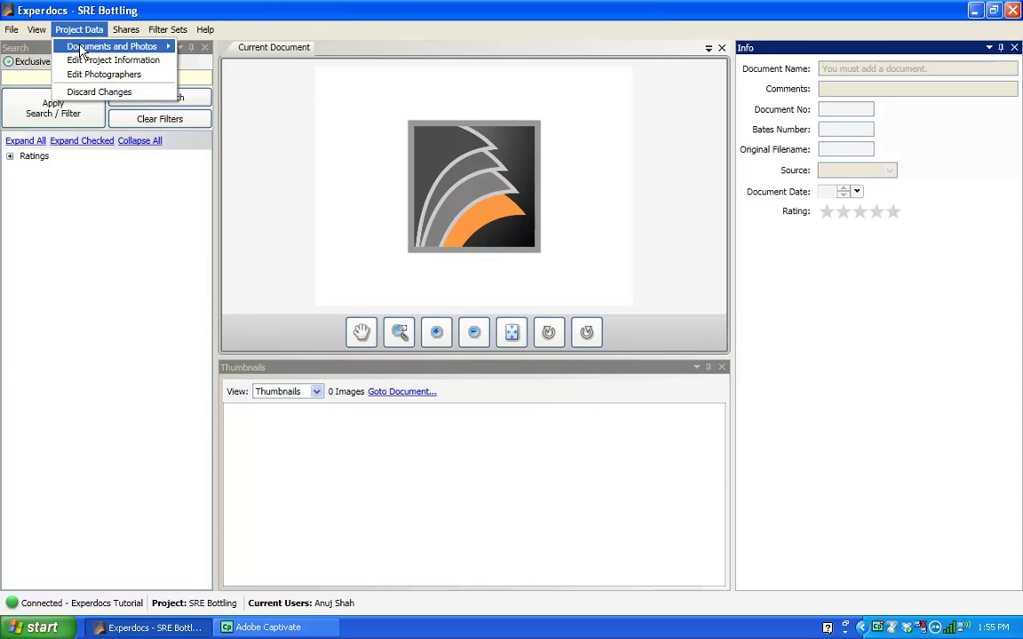
mouse_move(87, 50)
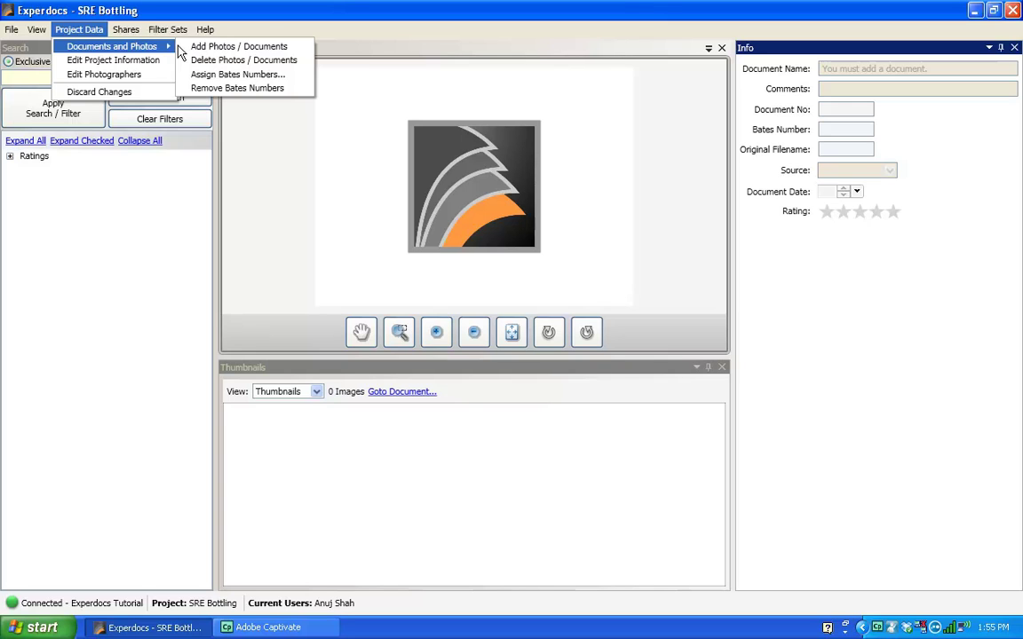
Step: Start Add Photos / Documents with individual files selected and open the Select Photos browser
left_click(230, 48)
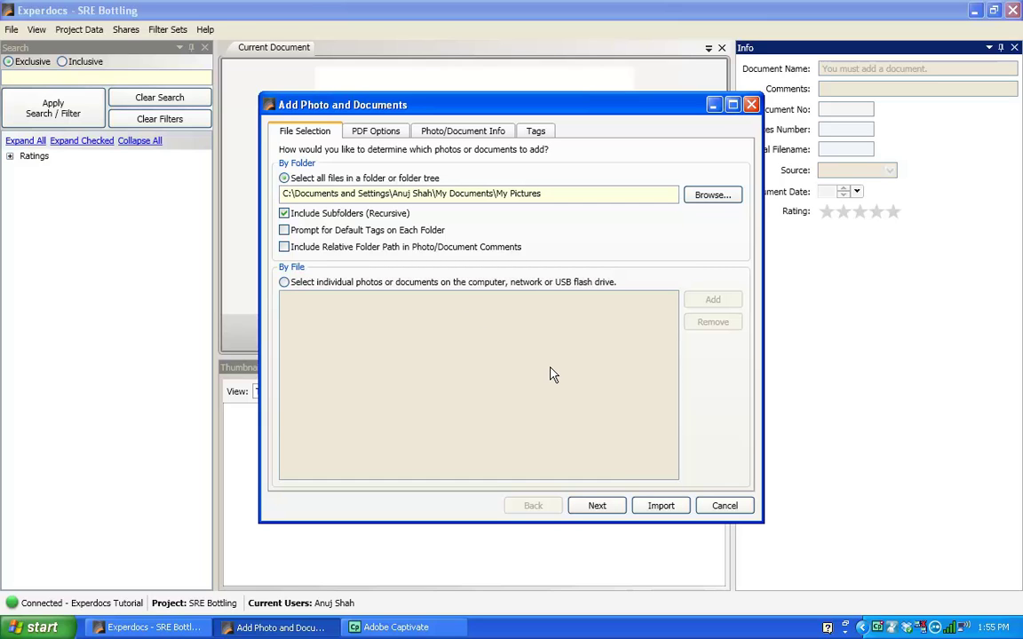
left_click(284, 282)
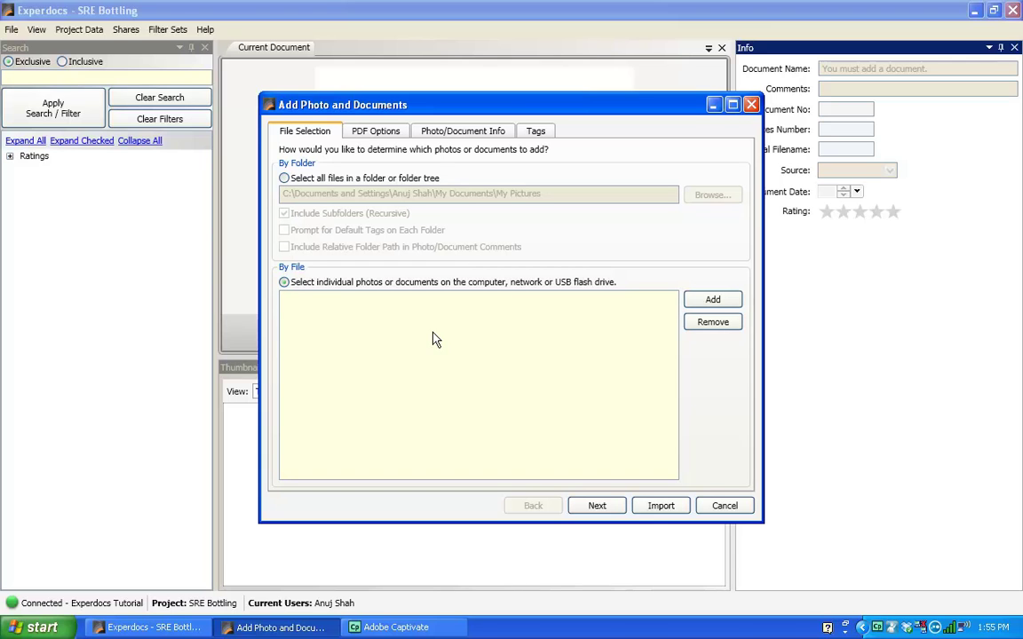
left_click(725, 306)
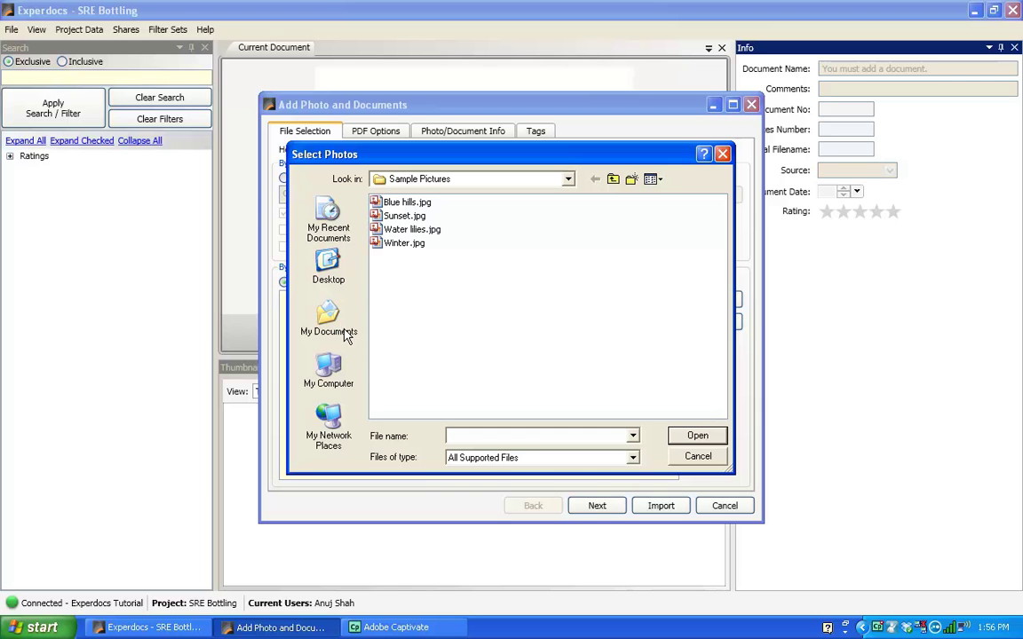
Step: From Desktop > Tutorial Video Samples > Manufacturing, select all twelve Manufacturing Plant JPGs and add them
left_click(326, 266)
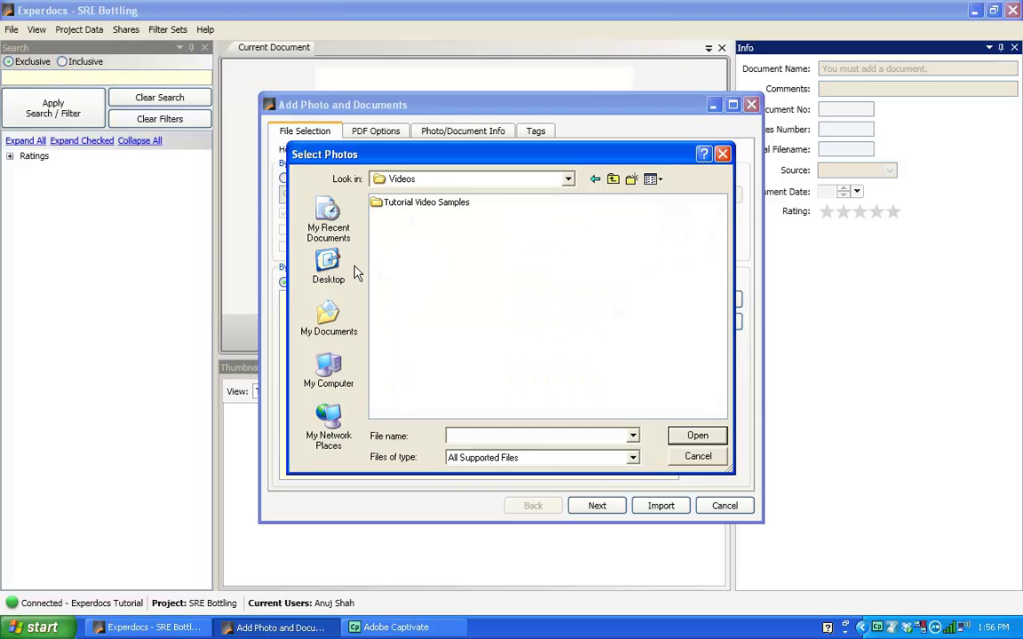
left_click(375, 204)
double_click(377, 205)
double_click(377, 205)
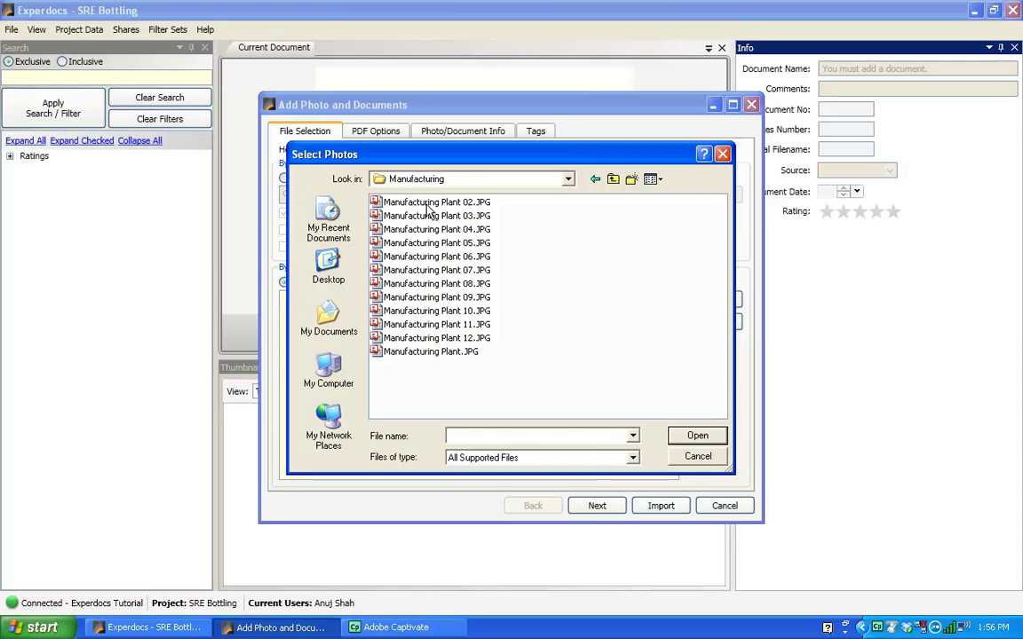
left_click(428, 204)
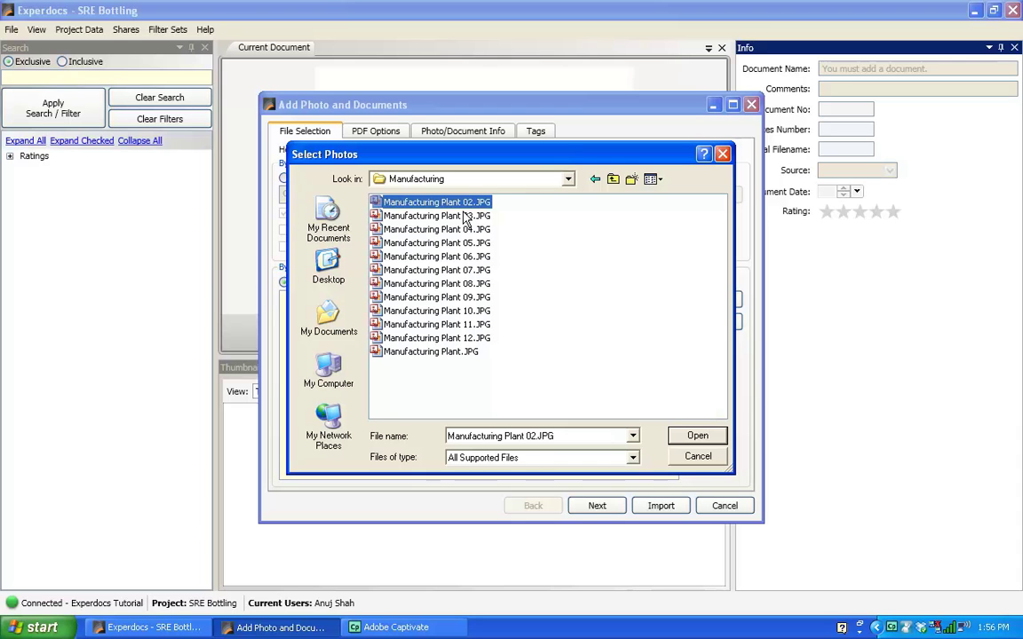
left_click(432, 354, "shift")
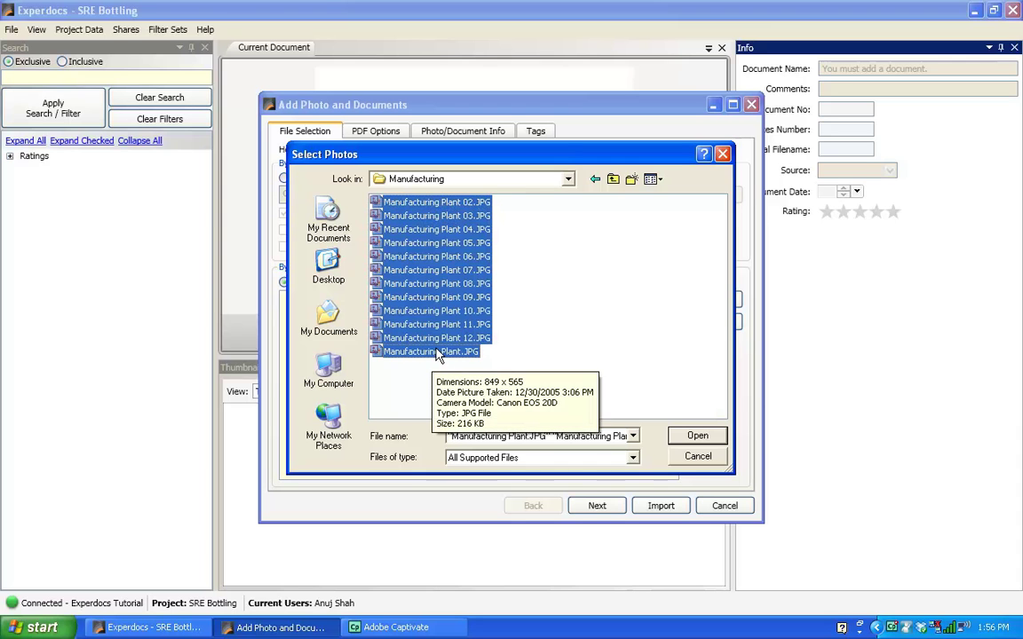
left_click(698, 440)
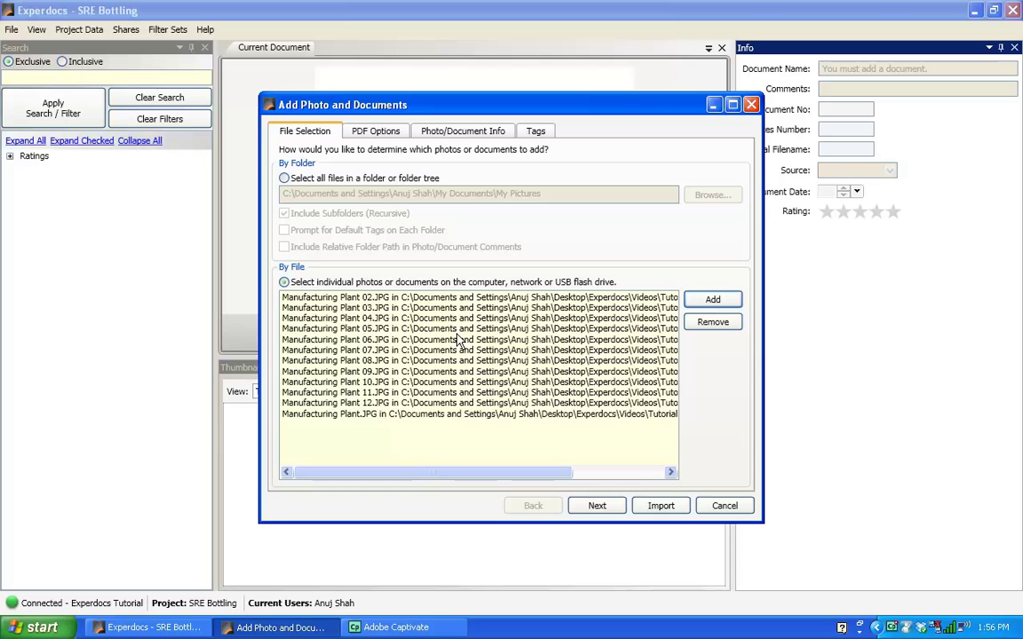
Step: Import the twelve Manufacturing Plant photos into SRE Bottling, numbered from 9000001
left_click(660, 506)
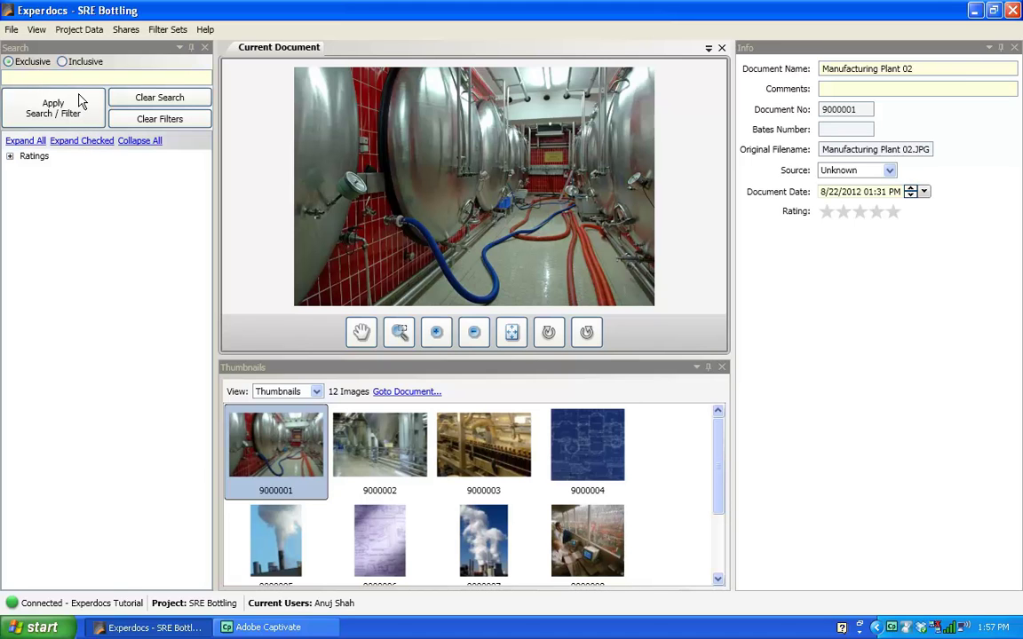
Step: In Edit Project Information, add a new tab named 'Manufacturing Plant'
left_click(77, 34)
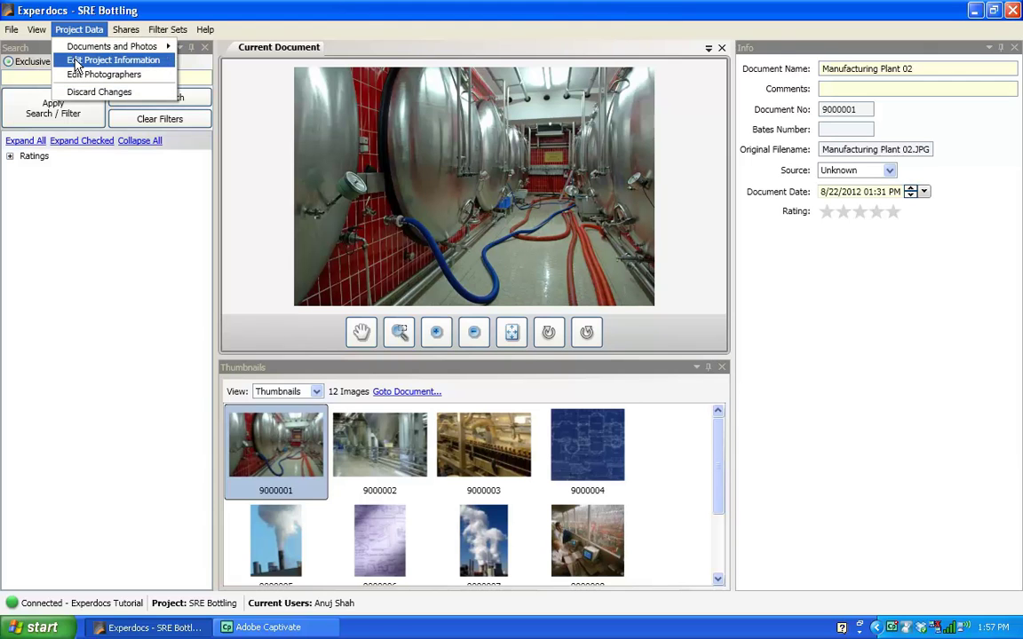
left_click(77, 60)
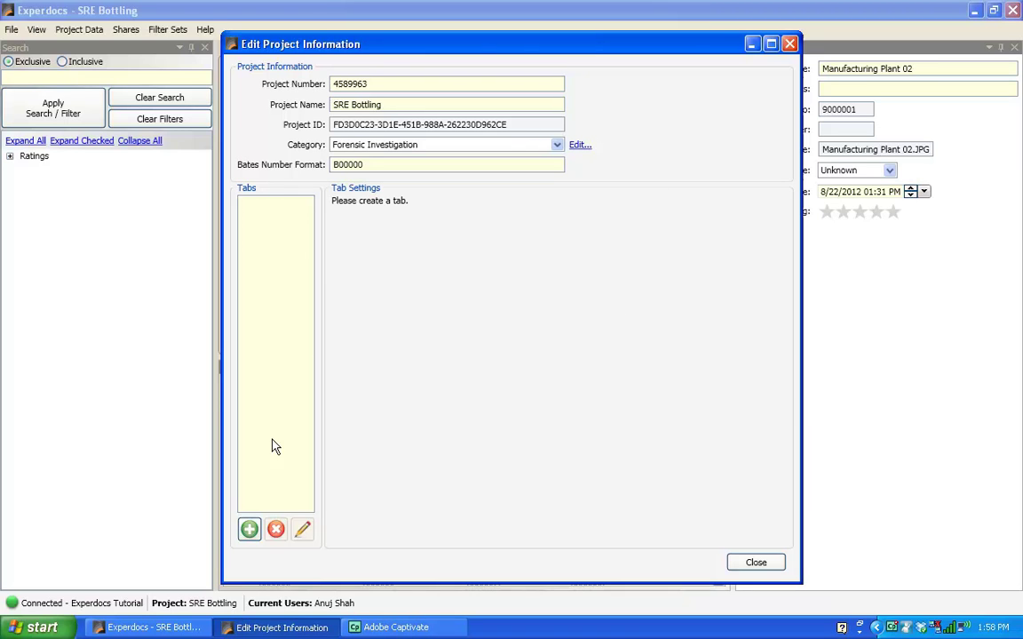
left_click(250, 530)
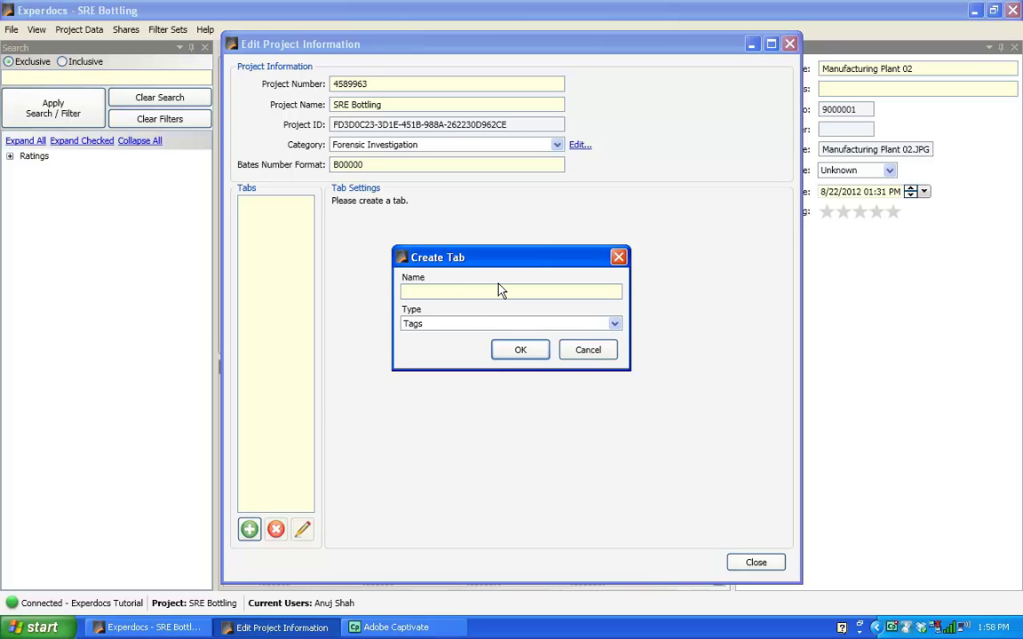
type("Manufacturing Plant")
Step: Create the Manufacturing Plant, Construction Documents and Invoices tabs
left_click(516, 352)
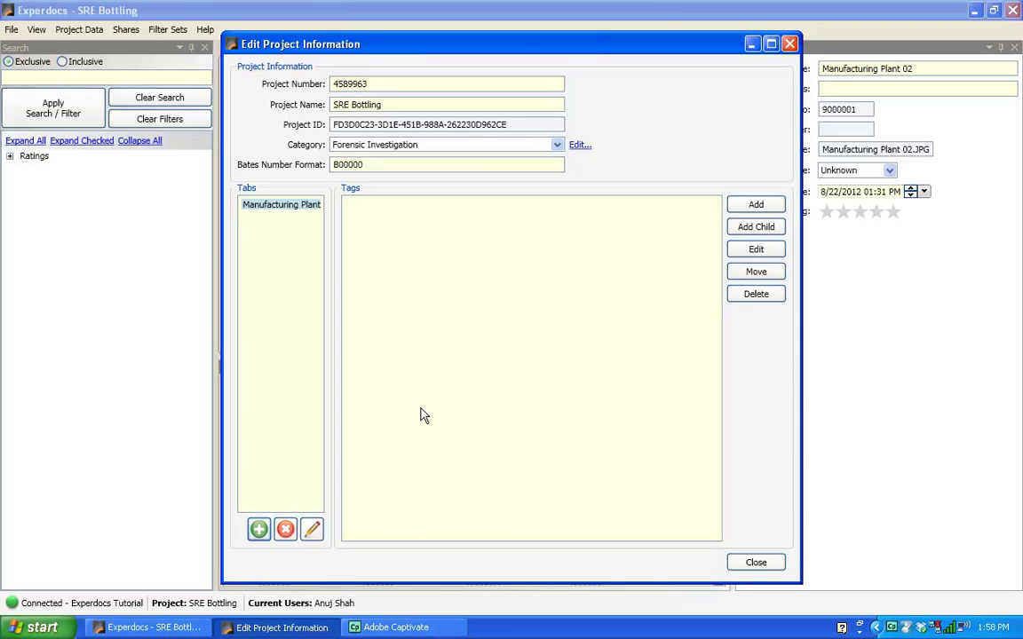
left_click(258, 531)
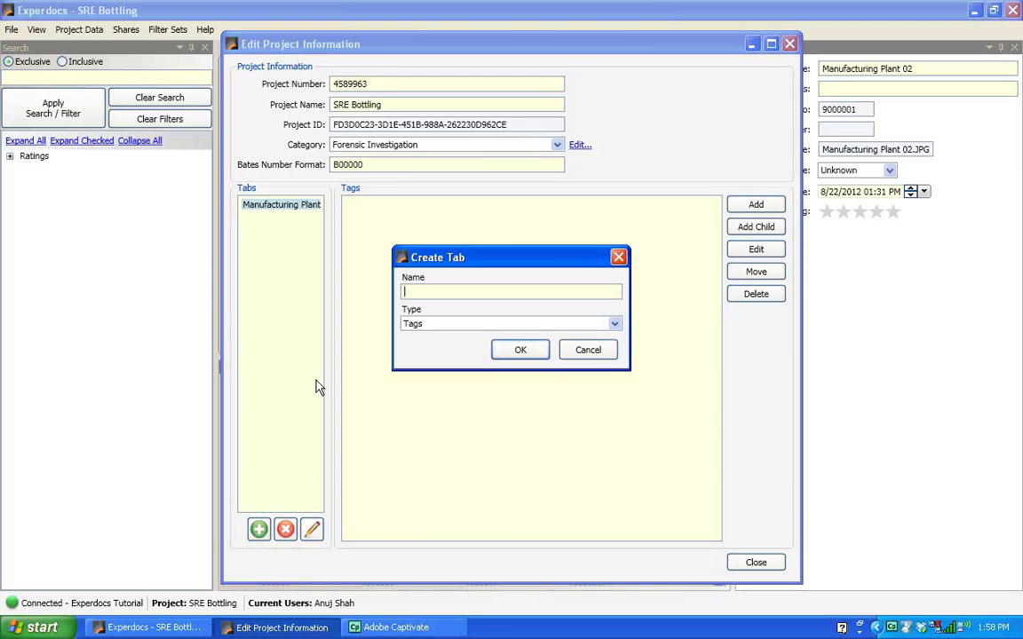
type("Construction Documents")
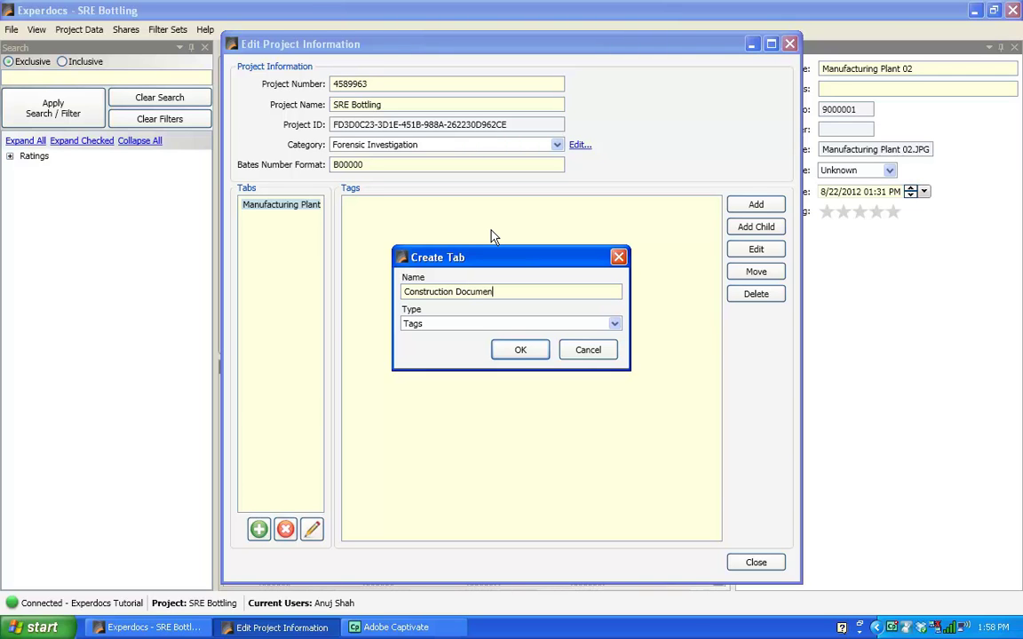
left_click(520, 351)
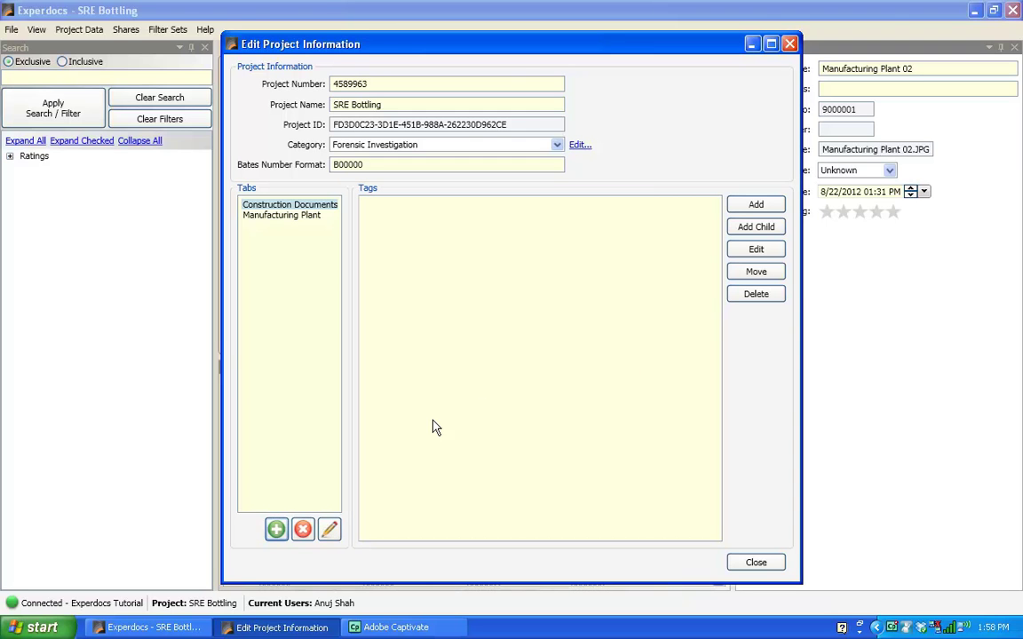
left_click(276, 530)
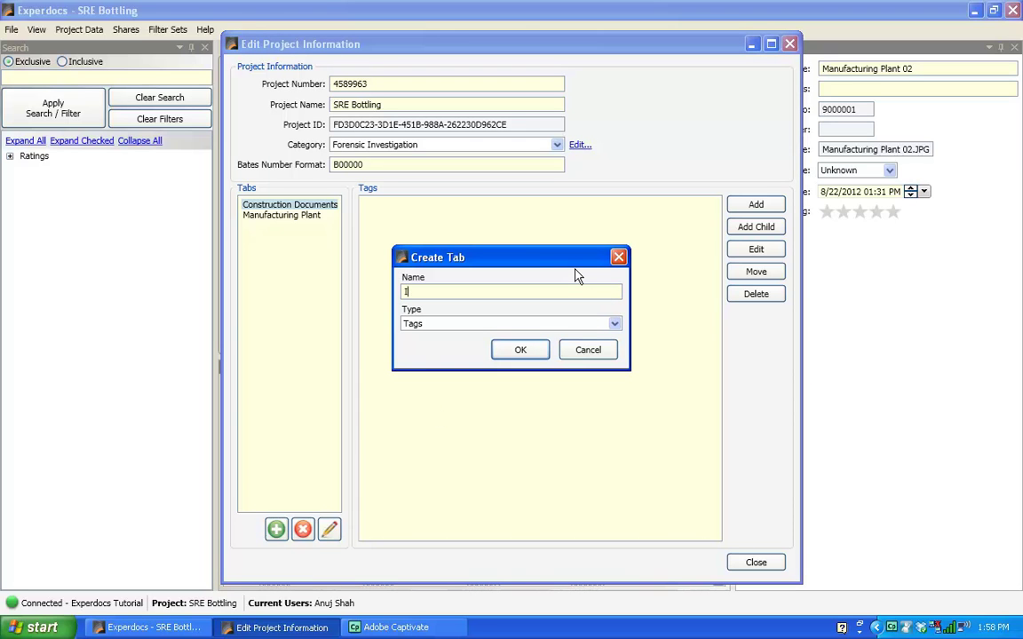
type("Invoices")
left_click(532, 350)
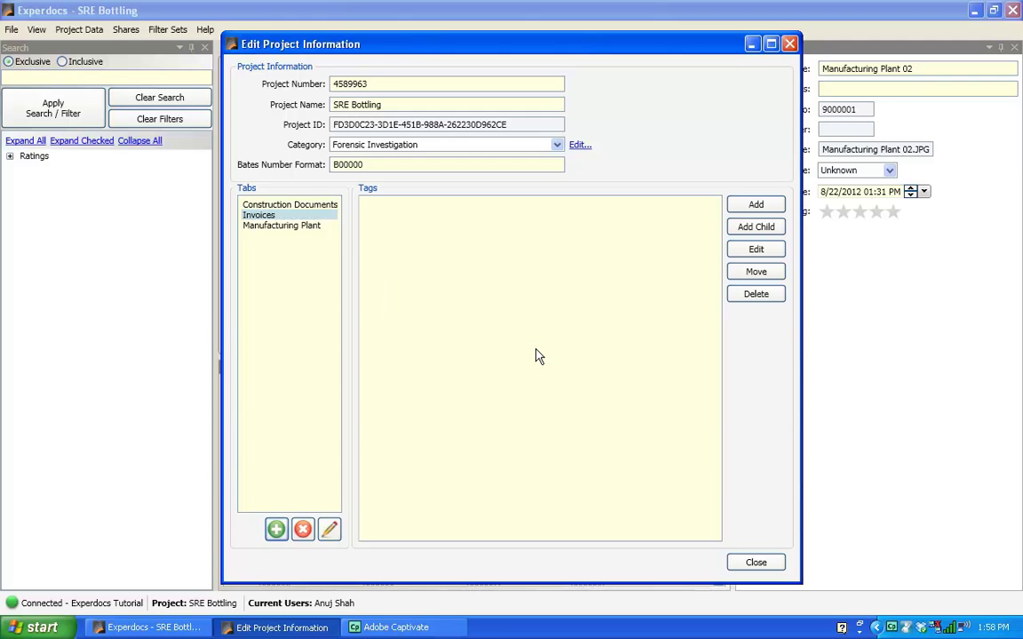
Step: Add the Correspondence, Issues and Conflicts tabs
left_click(276, 530)
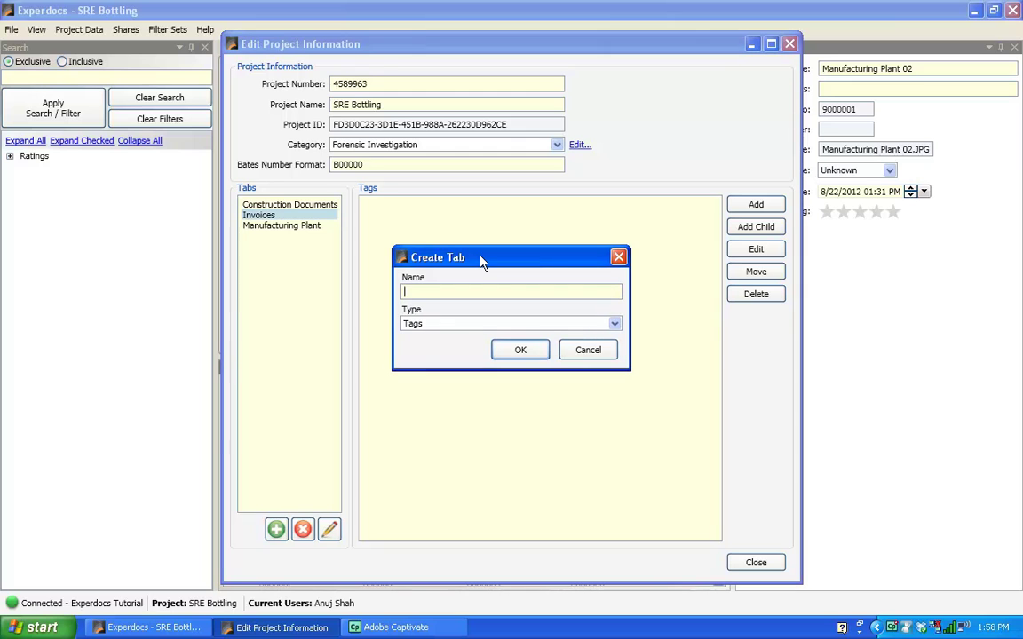
type("Correspondenc")
left_click(518, 352)
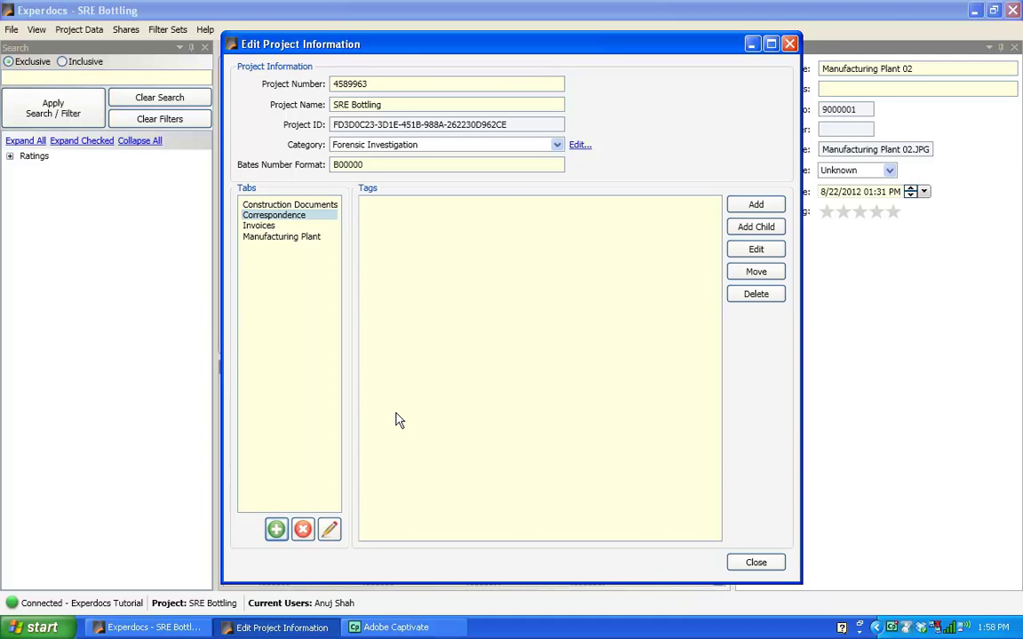
left_click(276, 530)
type("Issues")
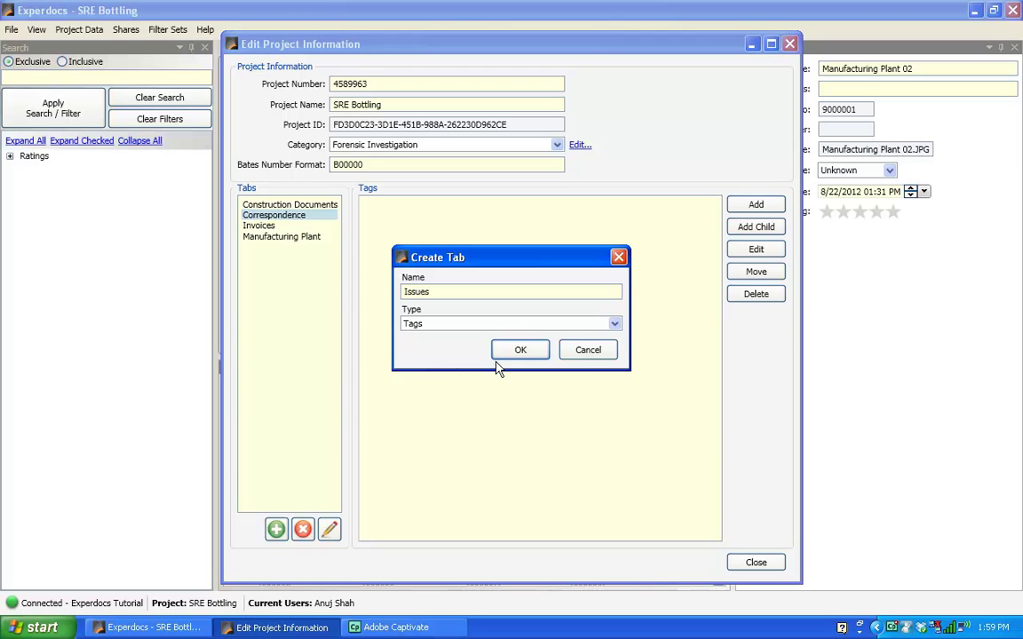
left_click(508, 351)
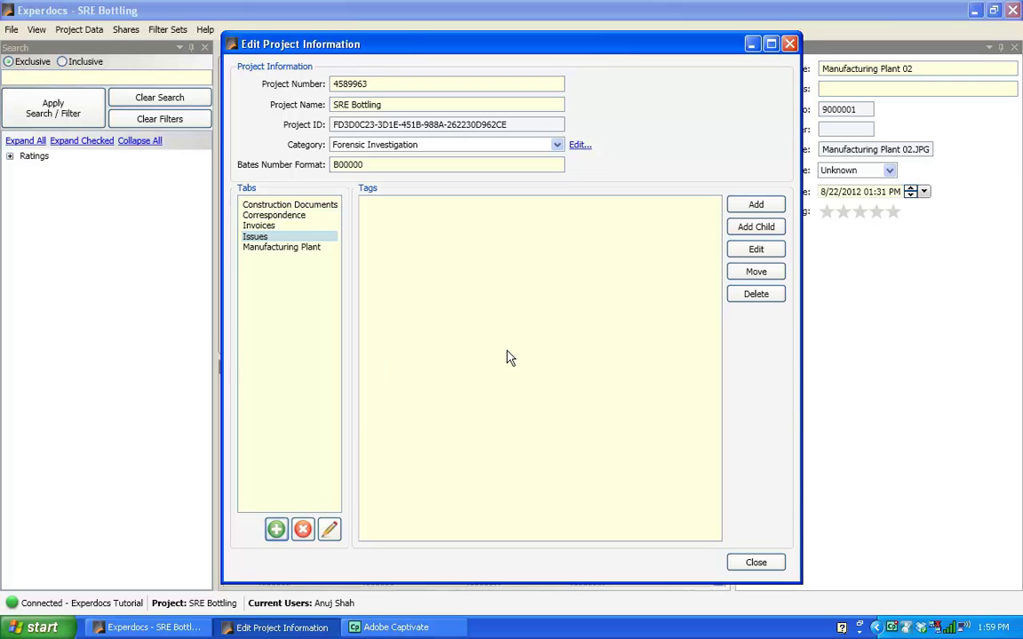
left_click(276, 531)
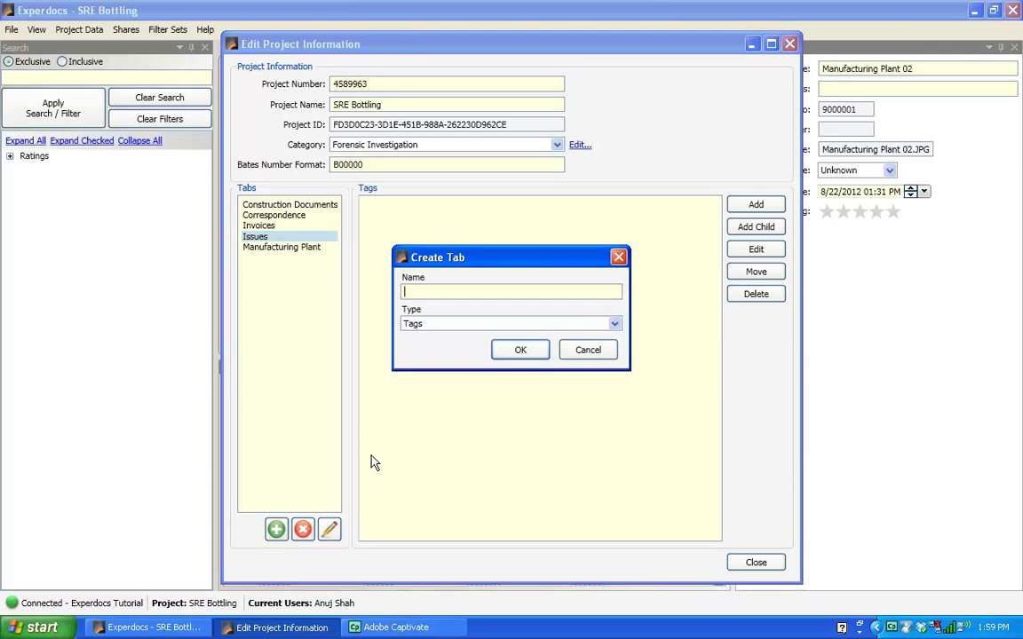
type("Conflicts")
left_click(523, 351)
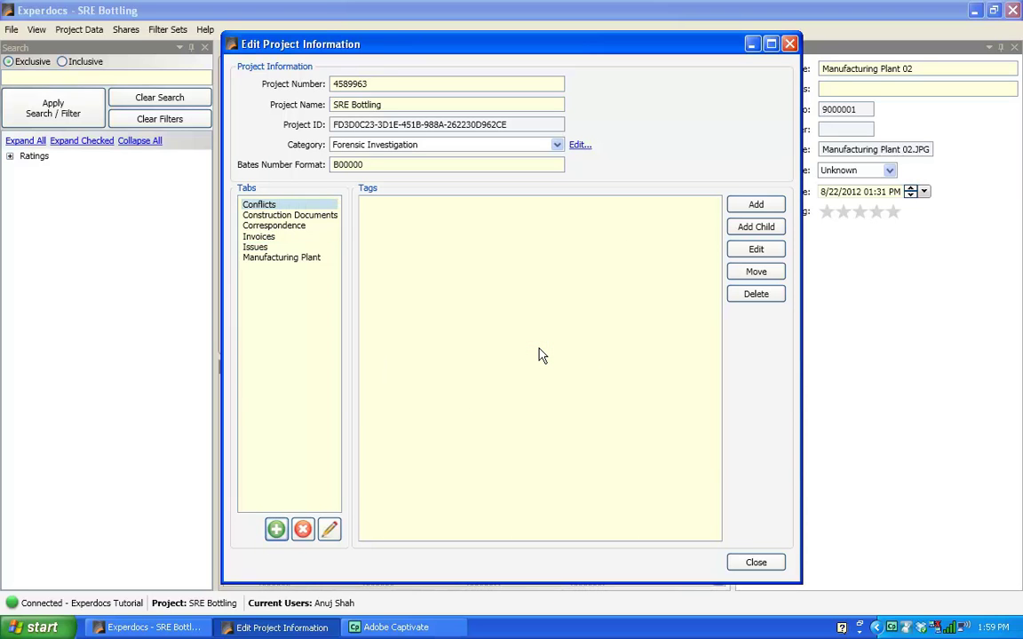
Step: Add the Site Inspection and Players tabs
left_click(277, 531)
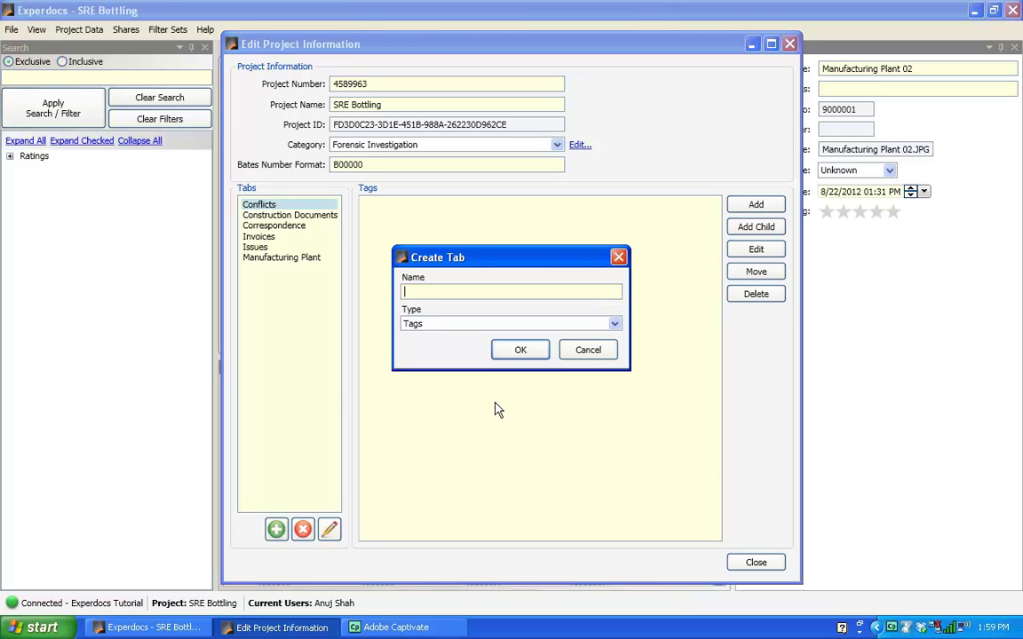
type("Site Inspection")
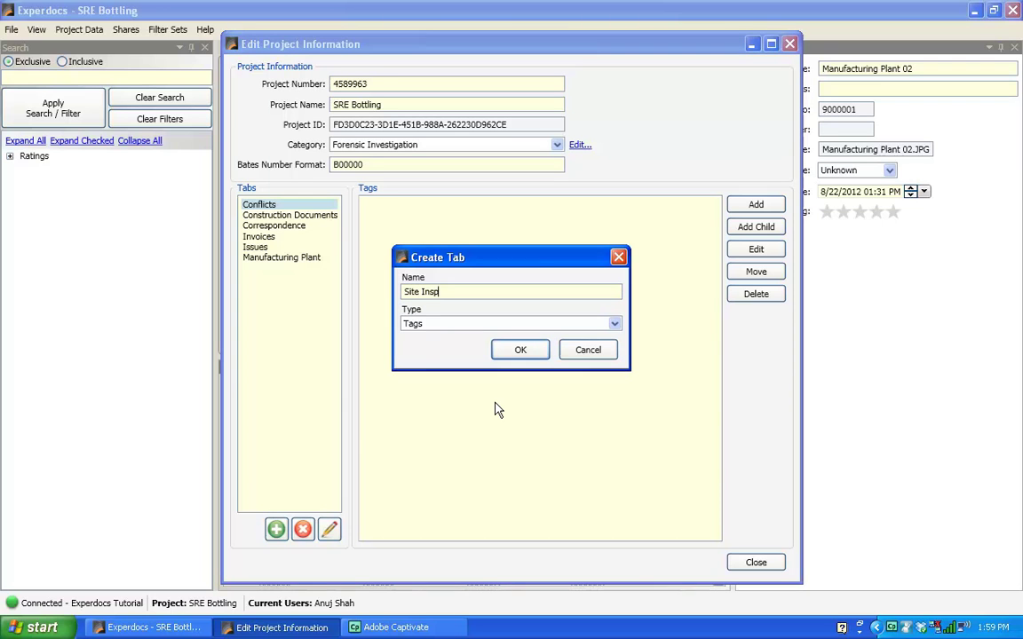
left_click(524, 351)
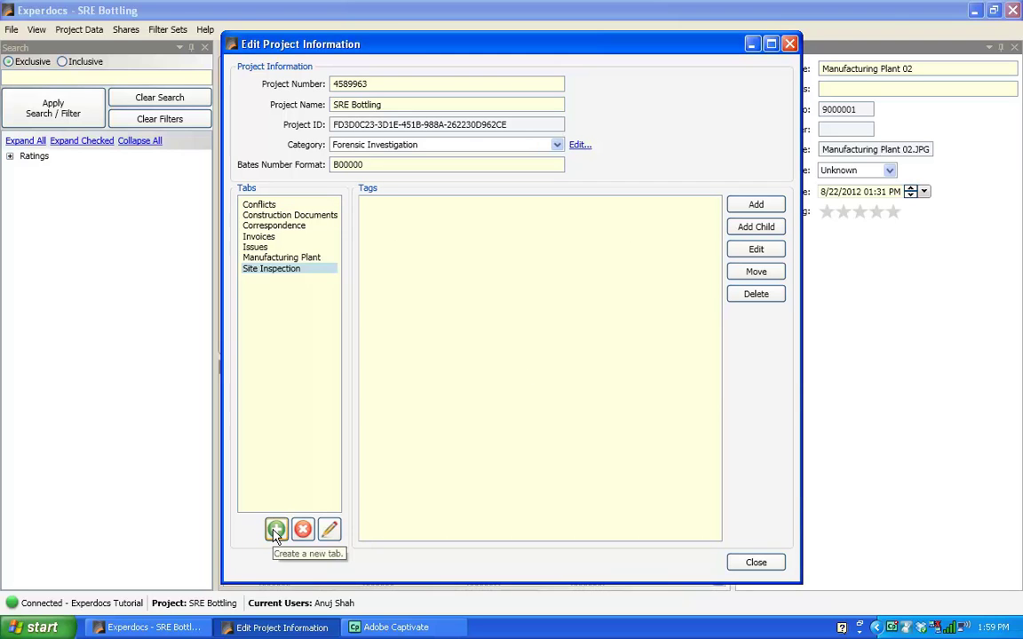
left_click(276, 530)
type("Player")
left_click(524, 350)
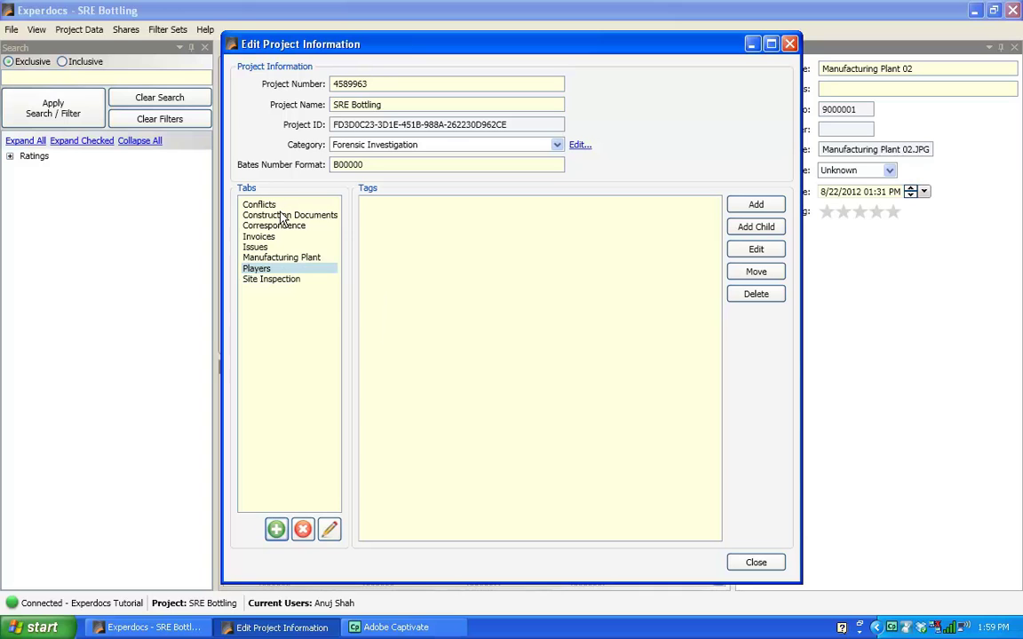
Step: Review the new tabs in the list, then close Edit Project Information
left_click(280, 216)
left_click(280, 227)
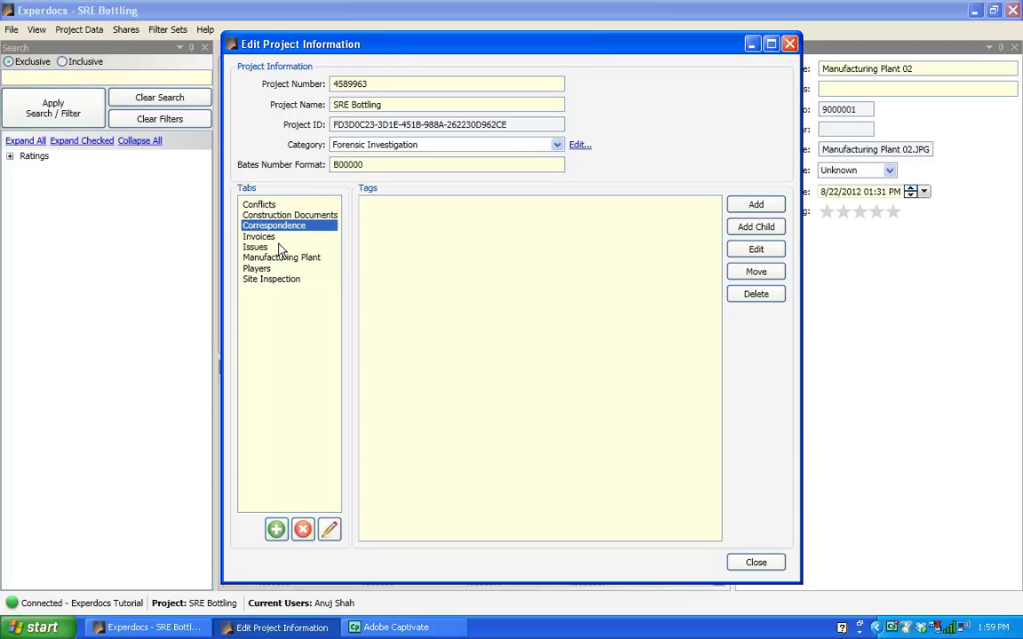
left_click(255, 236)
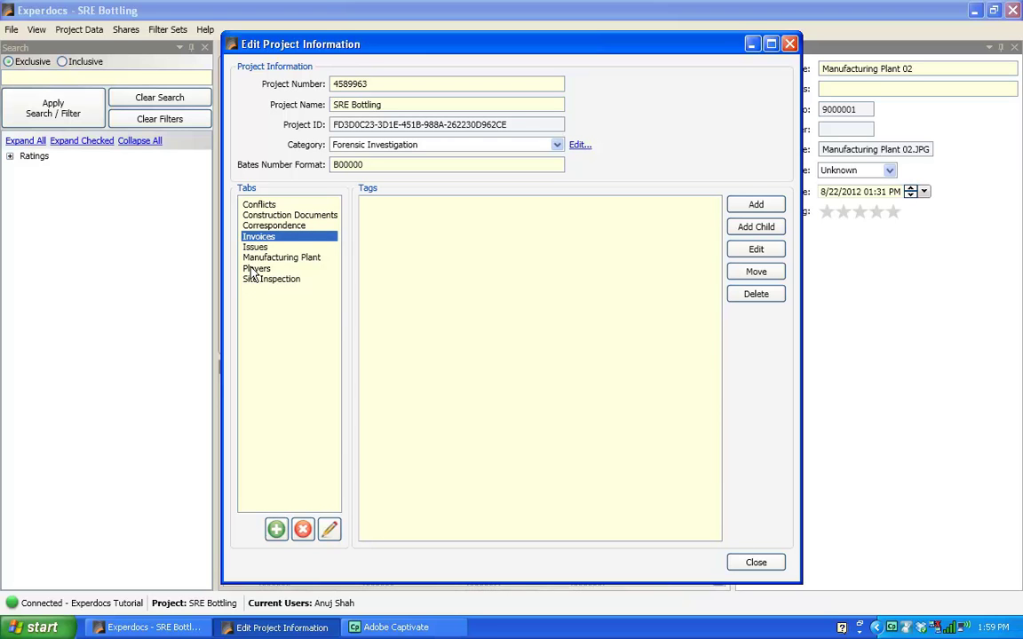
left_click(255, 269)
left_click(262, 257)
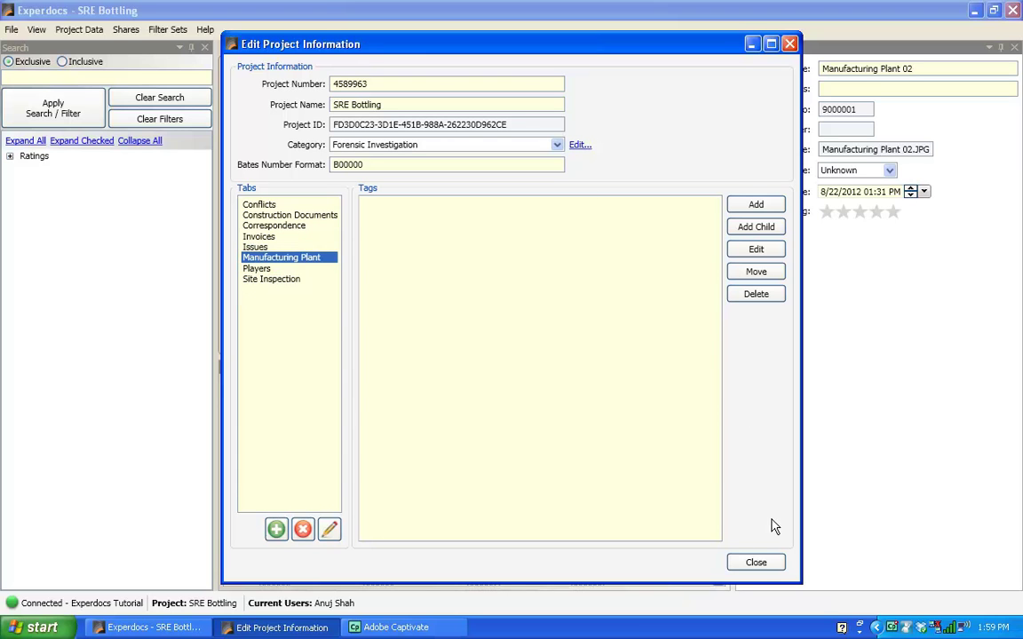
left_click(756, 563)
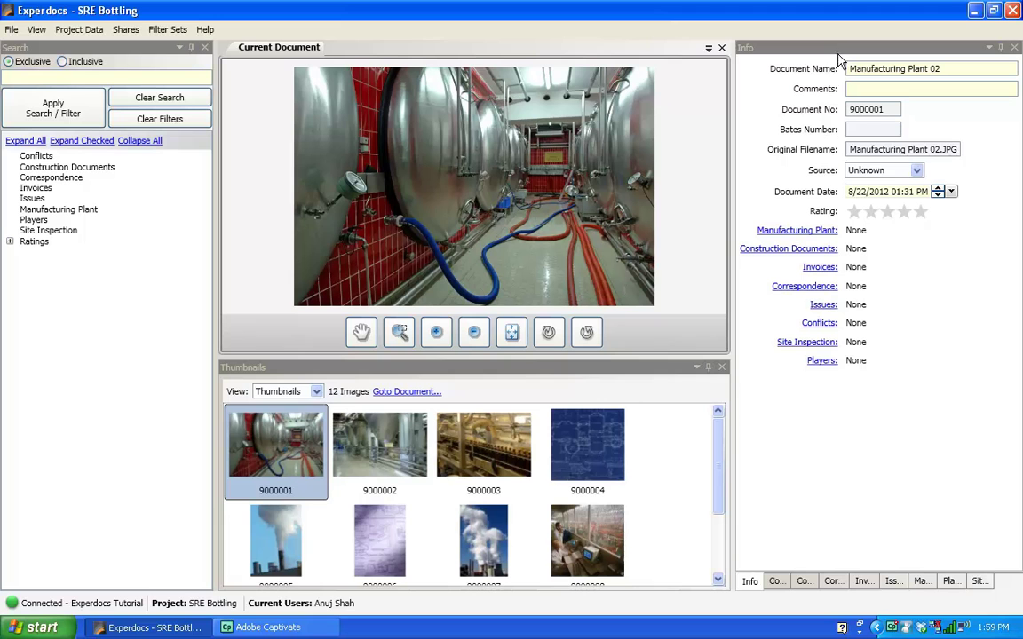
Step: Show the Conflicts, Construction Documents and Correspondence tags for the current photo
left_click(760, 54)
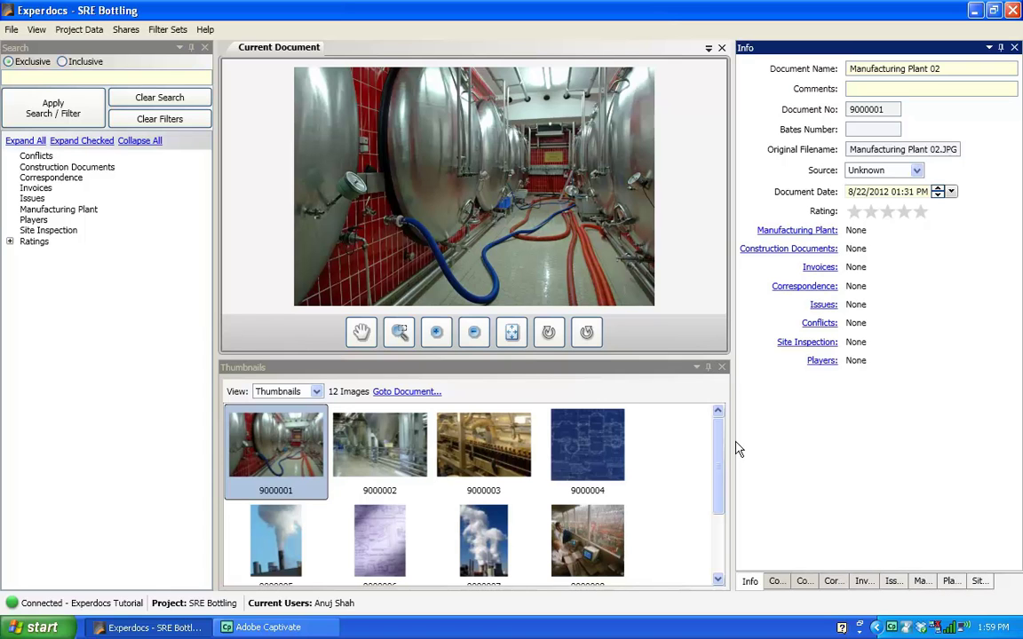
left_click_drag(720, 462, 717, 426)
left_click(776, 583)
left_click(804, 582)
left_click(832, 583)
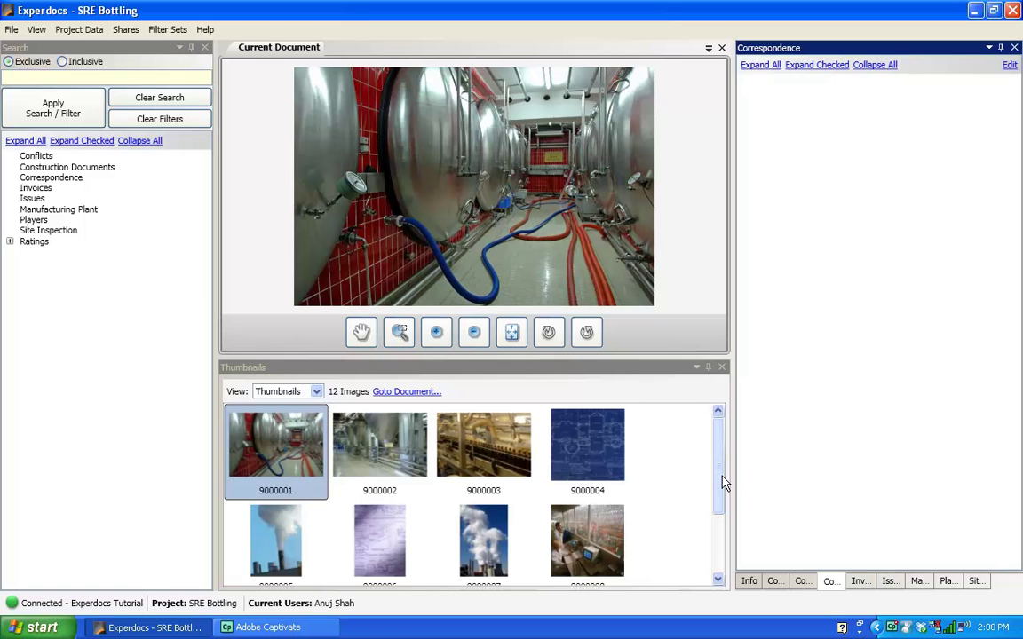
left_click_drag(721, 484, 716, 524)
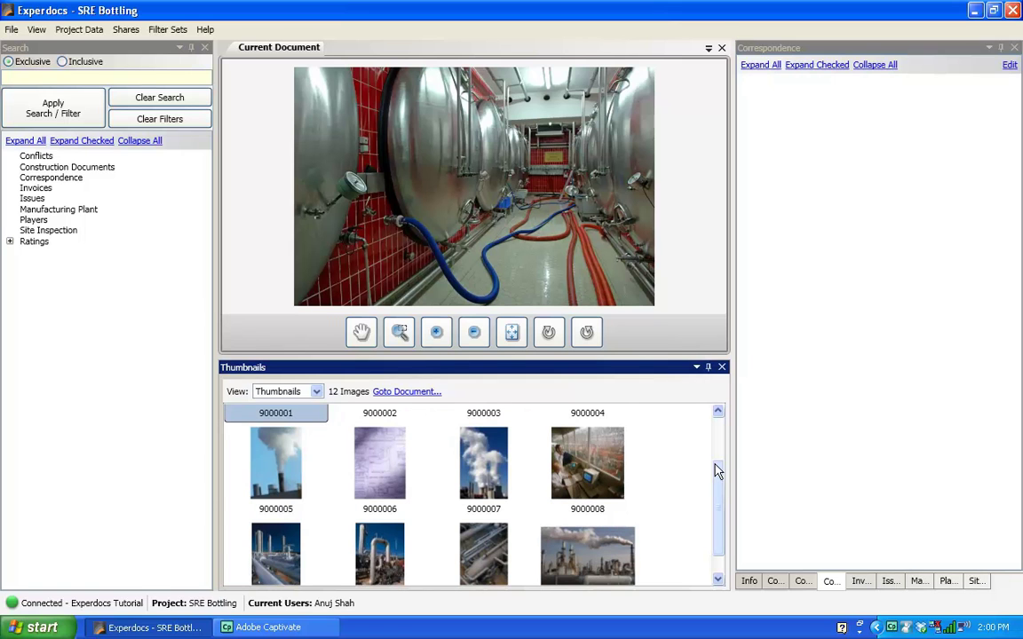
left_click_drag(721, 469, 722, 412)
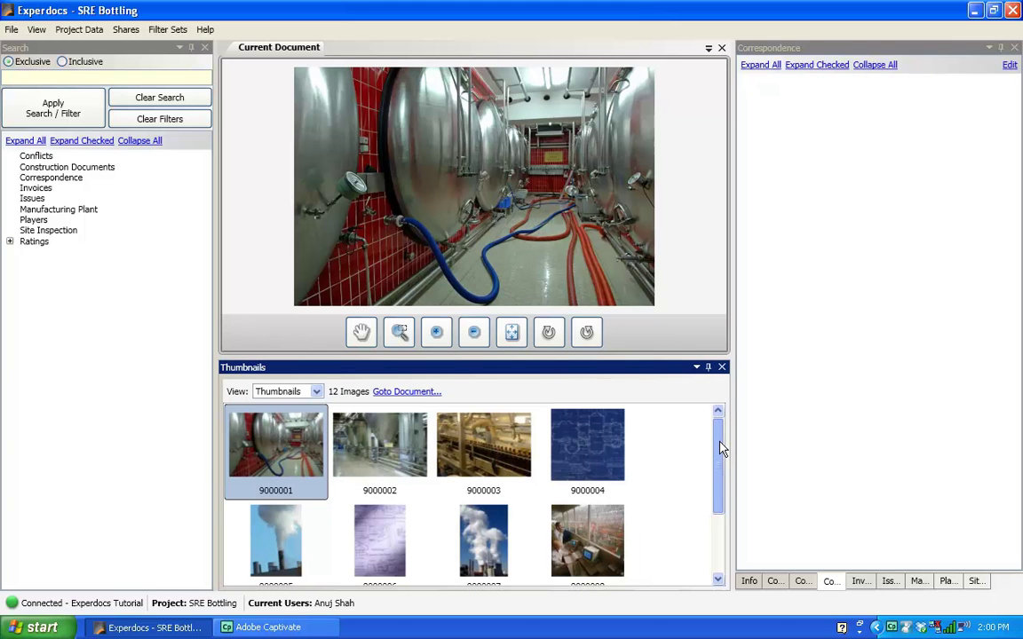
Step: Preview photos 9000002 through 9000008, then return to tank-room photo 9000001
left_click(397, 452)
left_click(480, 452)
left_click(578, 457)
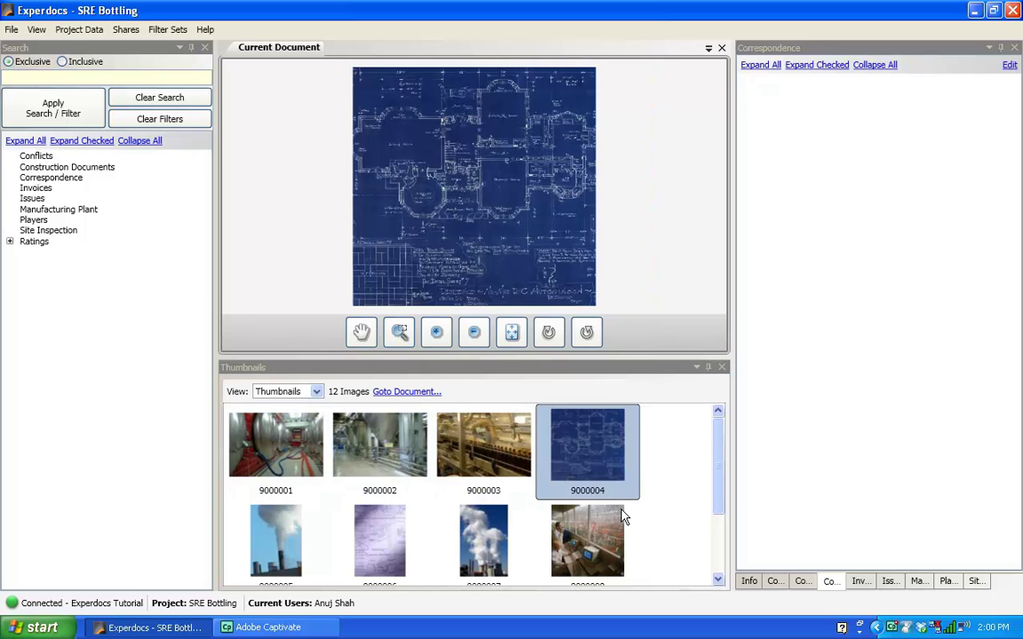
left_click(585, 535)
left_click(478, 539)
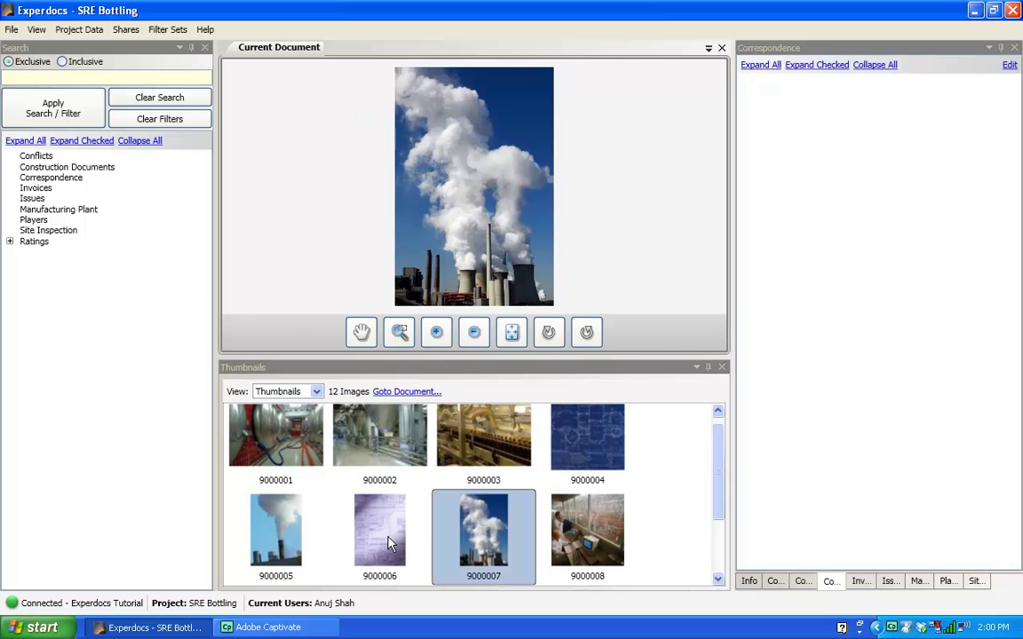
left_click(377, 540)
left_click(284, 540)
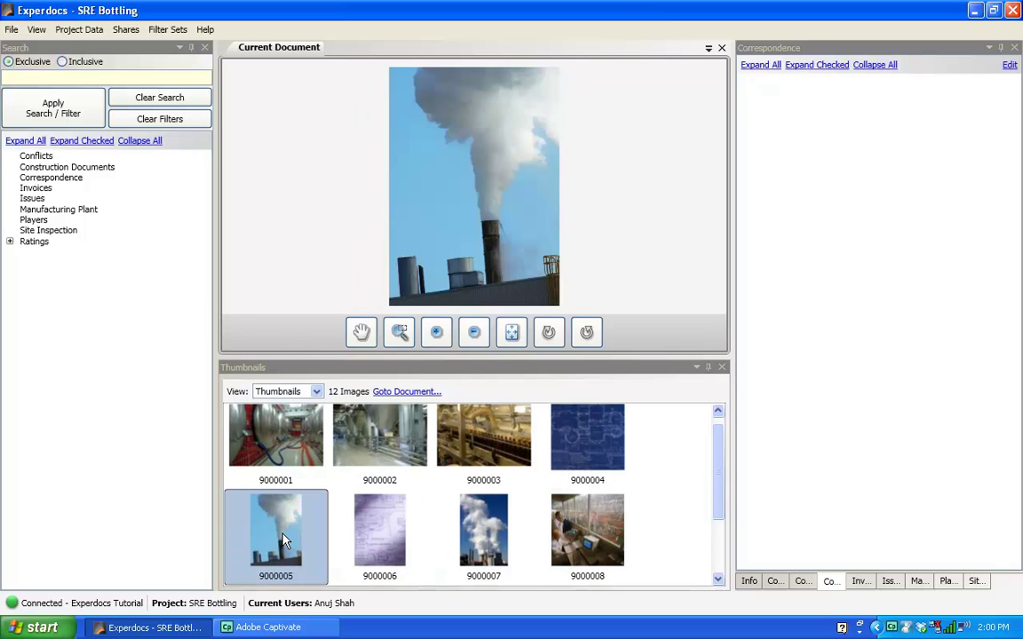
left_click(276, 453)
Step: Preview more photos, return to 9000001, and show its Manufacturing Plant tags
left_click_drag(724, 473, 720, 530)
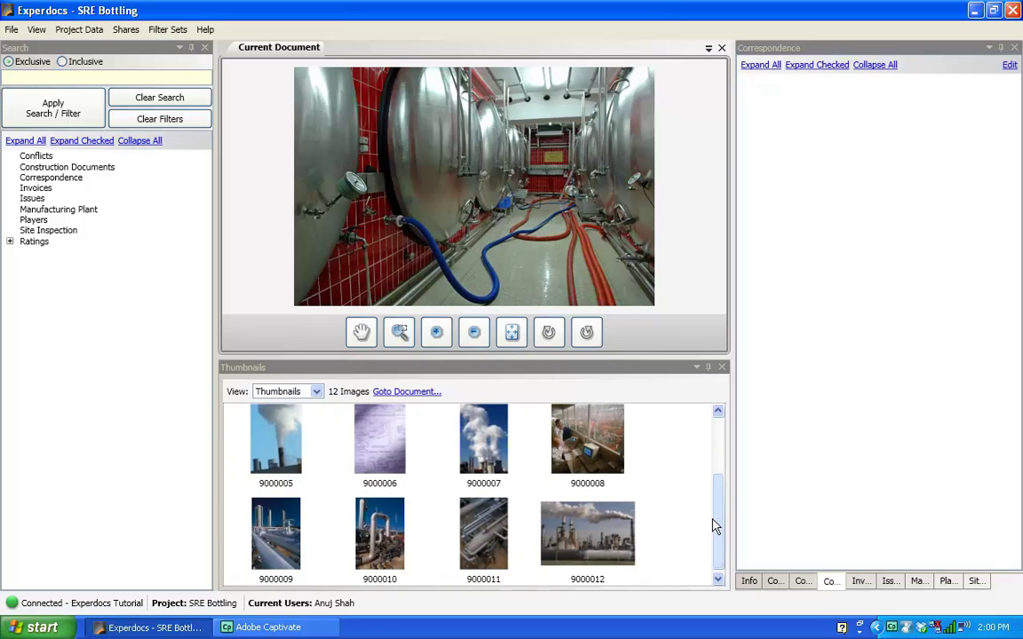
left_click(590, 444)
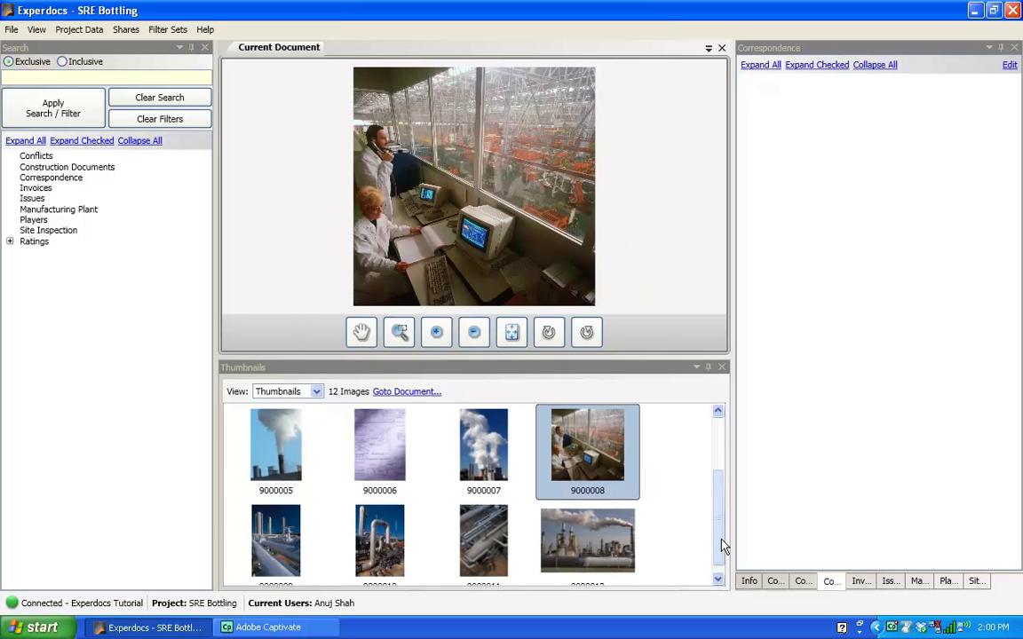
left_click_drag(722, 539, 720, 490)
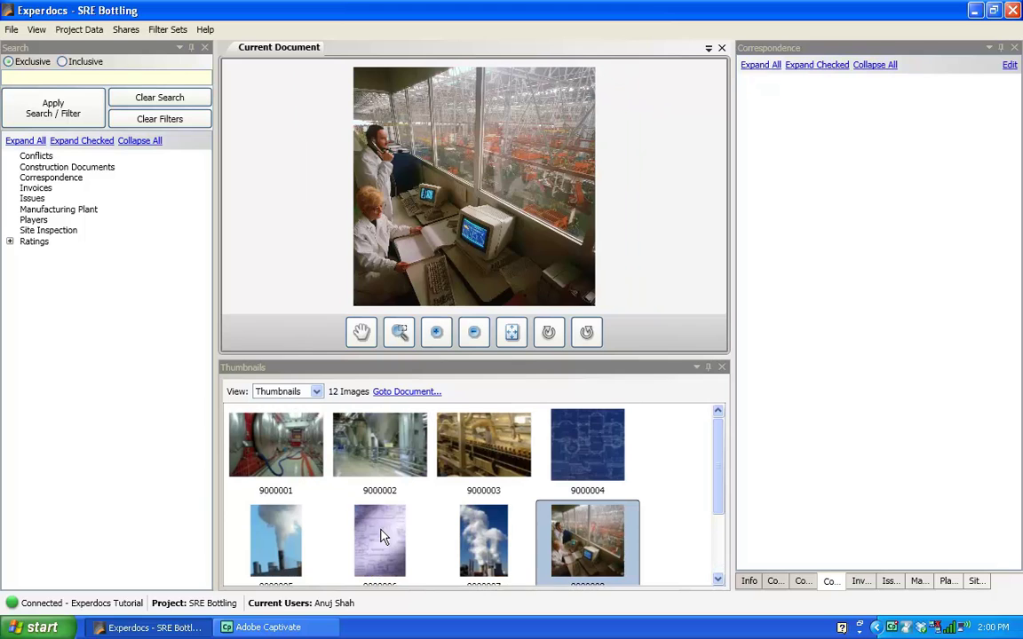
left_click(382, 536)
left_click(552, 413)
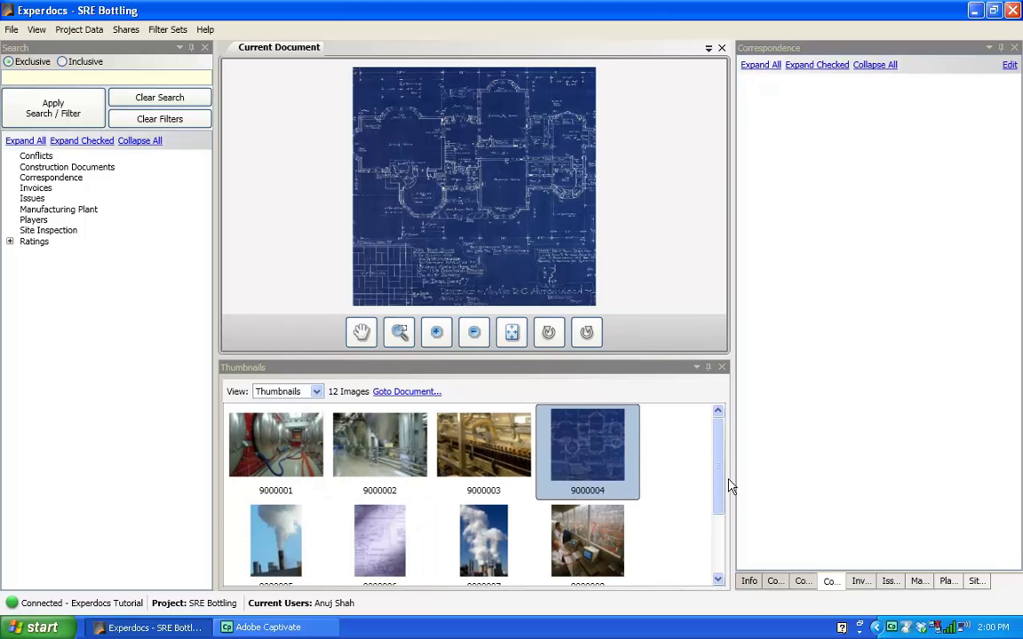
left_click(278, 456)
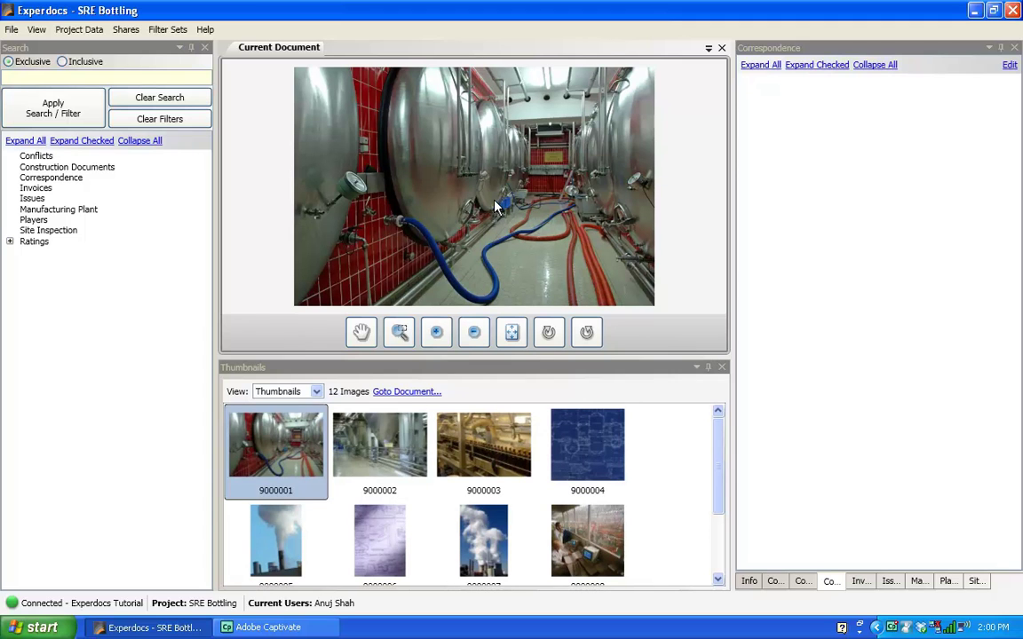
left_click(339, 414)
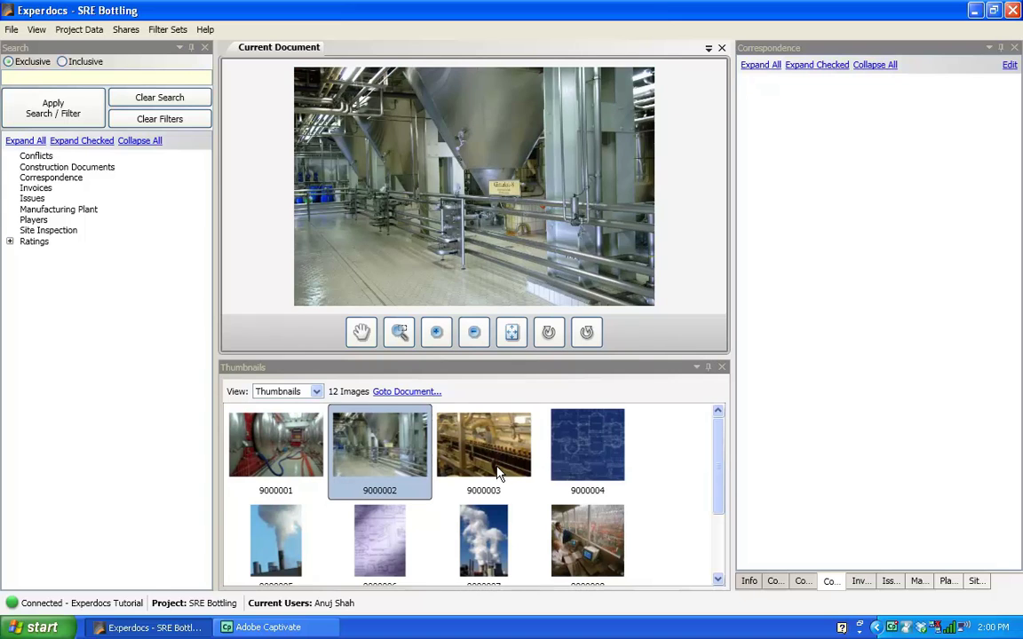
left_click(498, 475)
left_click(538, 515)
left_click(267, 445)
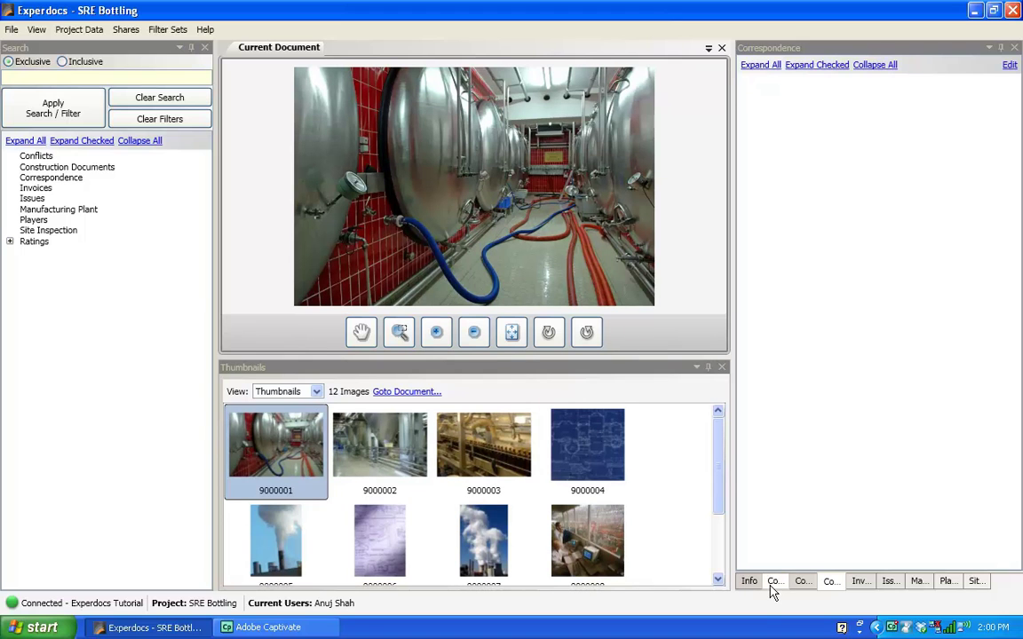
left_click(920, 585)
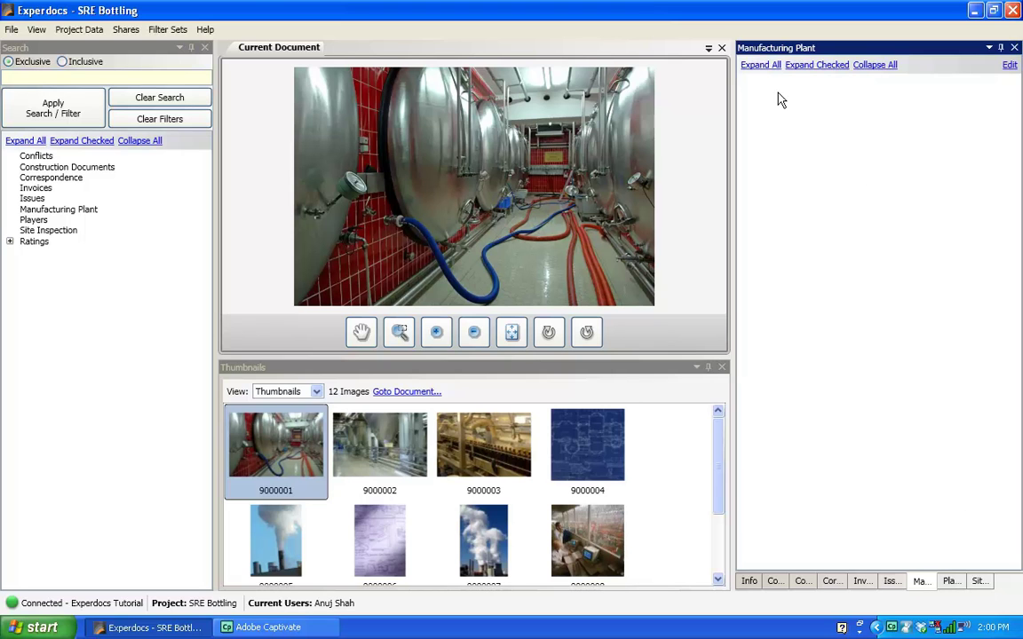
Step: Add the Interior and Exterior tags under Manufacturing Plant
left_click(1010, 66)
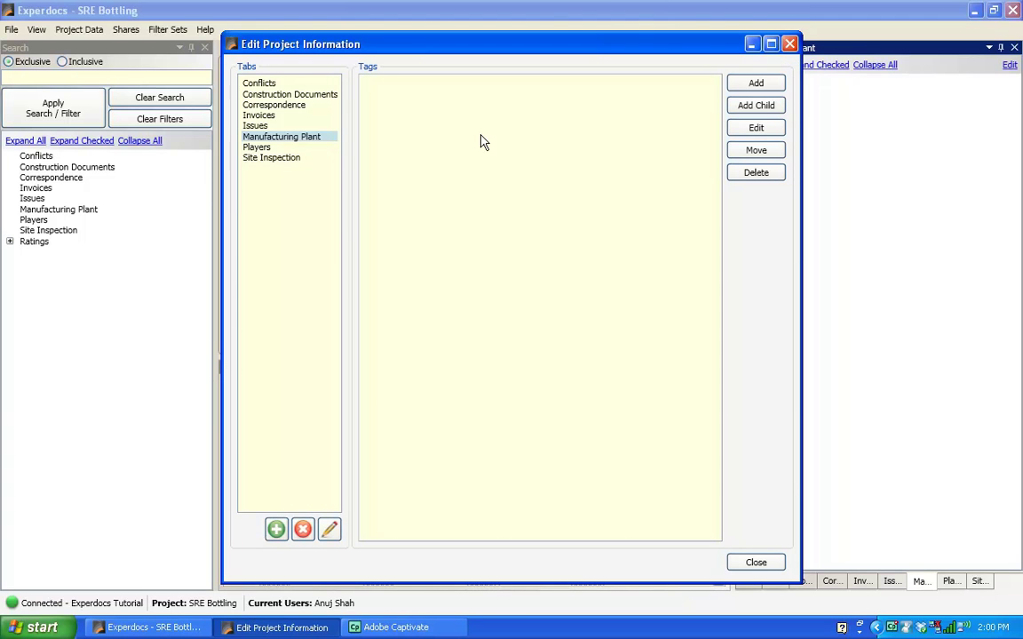
left_click(756, 85)
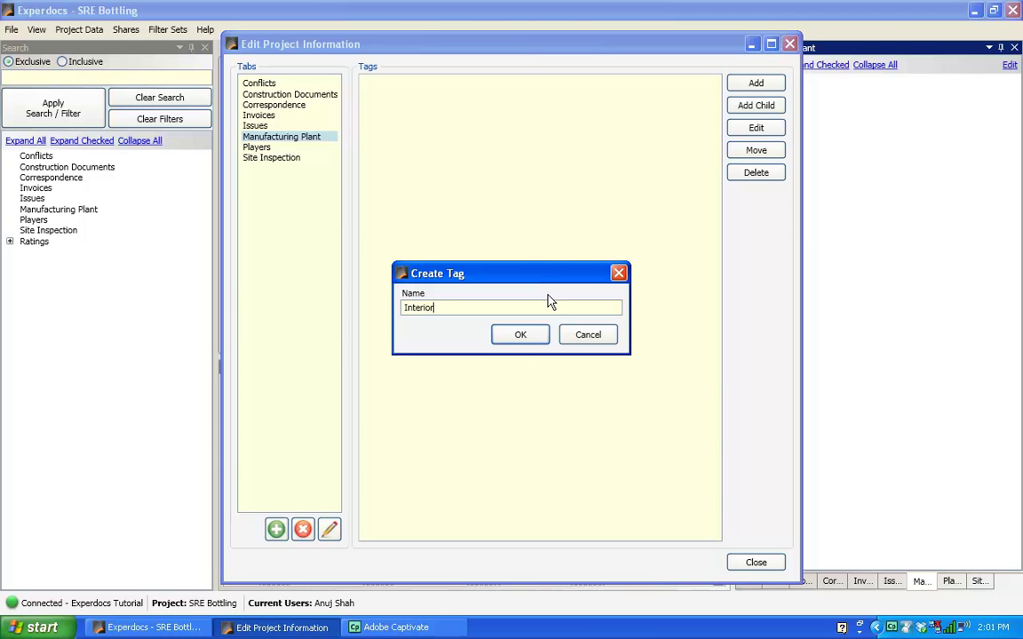
left_click(520, 337)
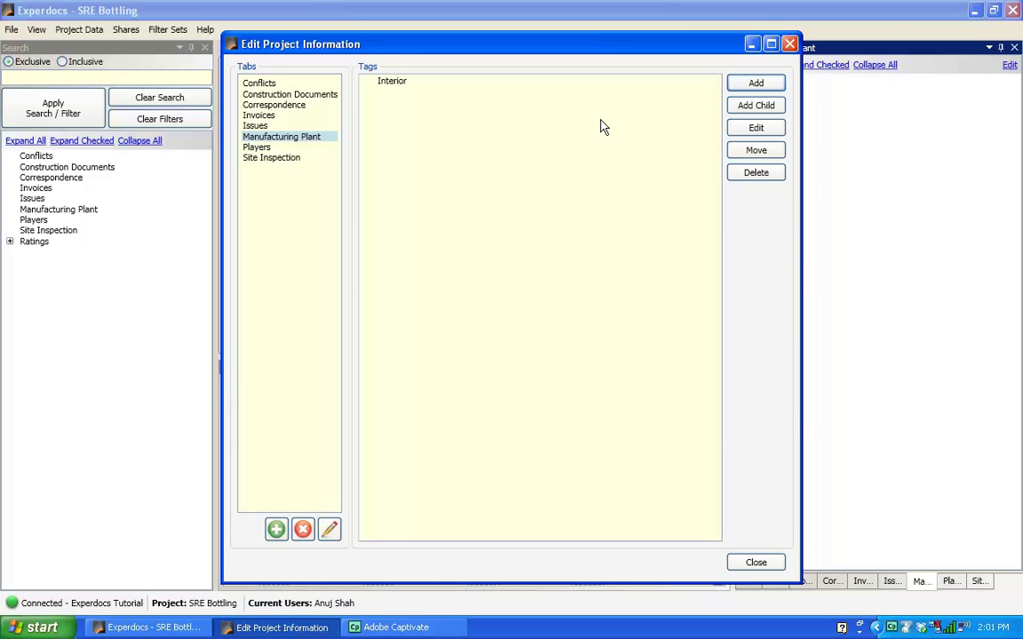
left_click(756, 84)
type("EX")
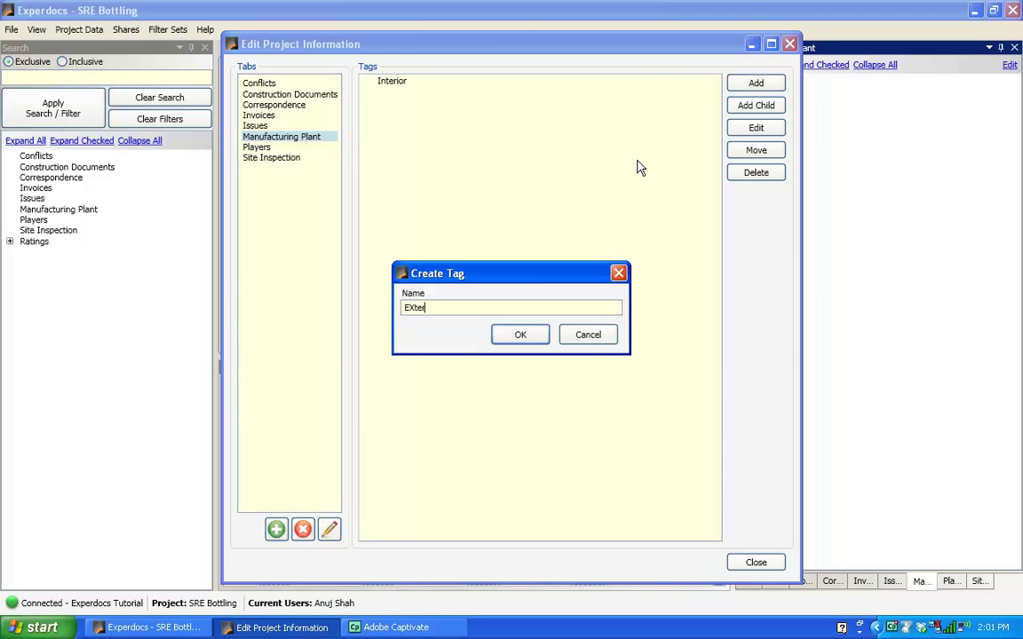
type("ter")
key("BackSpace")
key("BackSpace")
key("BackSpace")
type("xt")
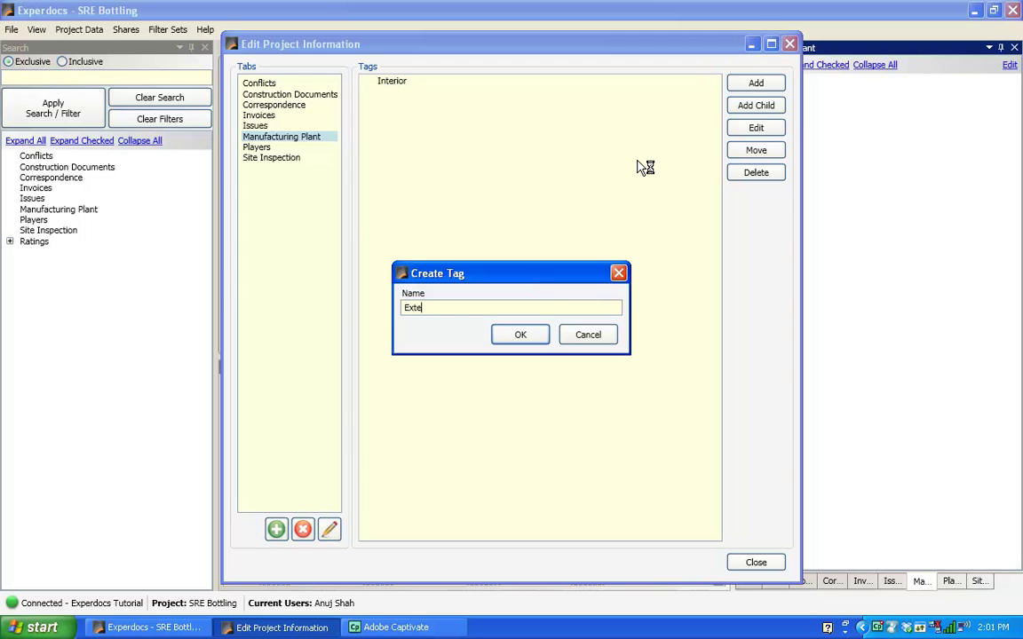
left_click(531, 336)
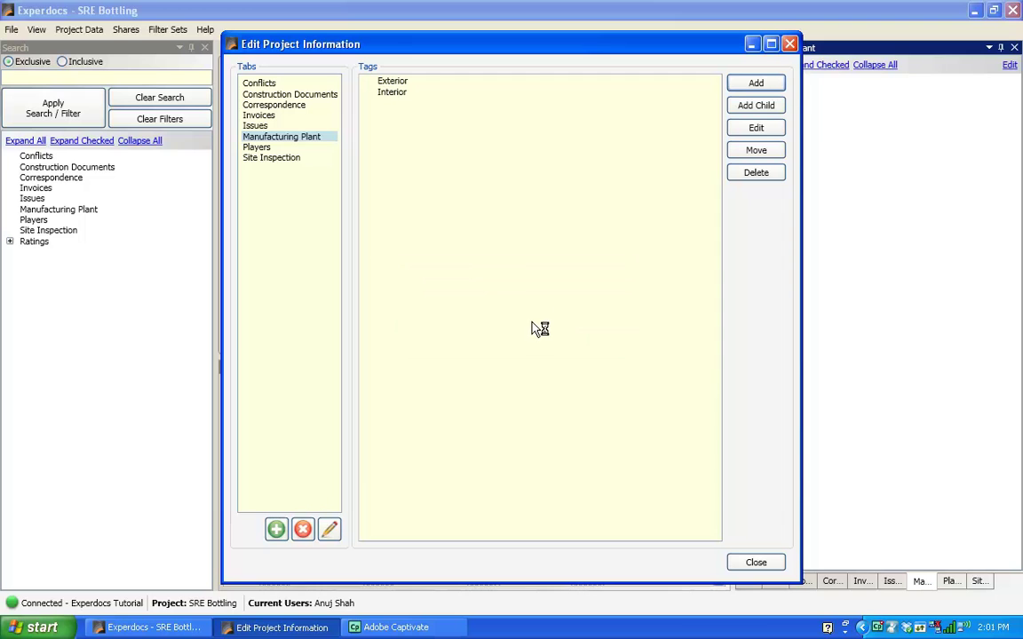
Step: Add the Pipeline and Smokestack tags under Manufacturing Plant
left_click(759, 86)
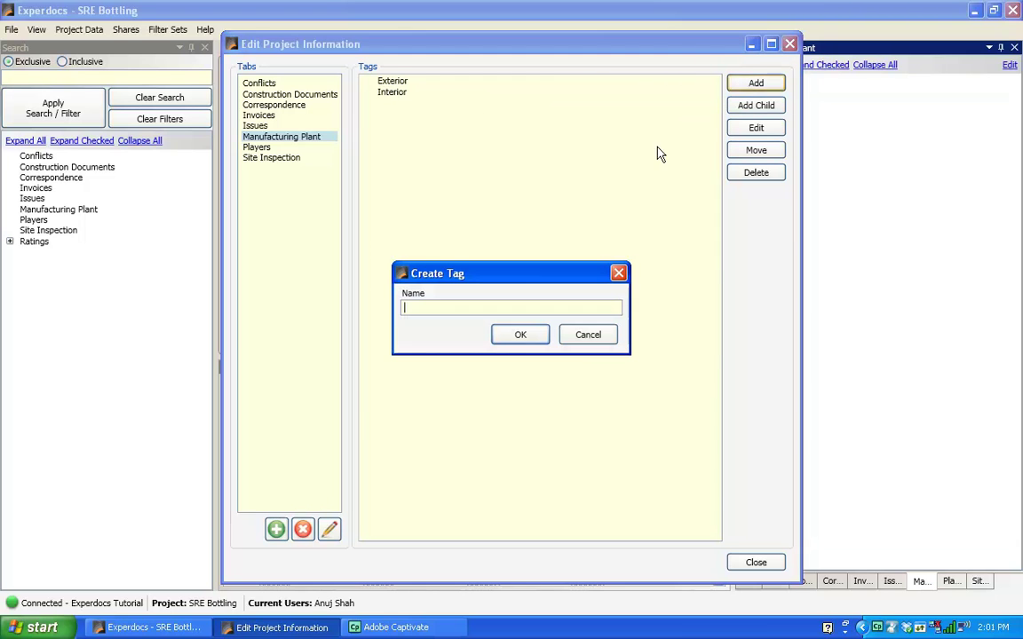
type("Pipeline")
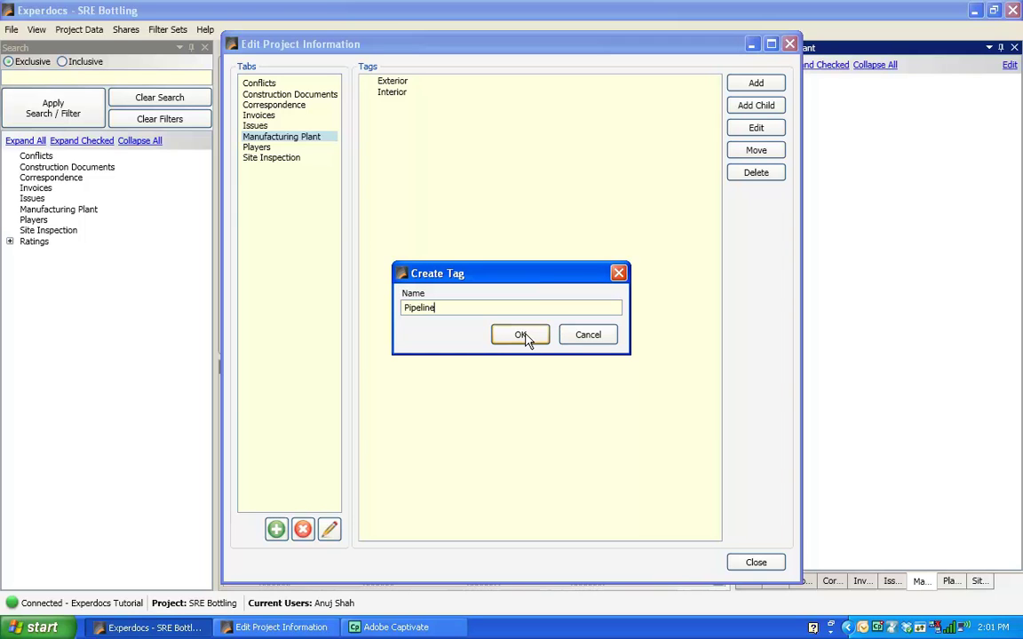
left_click(525, 339)
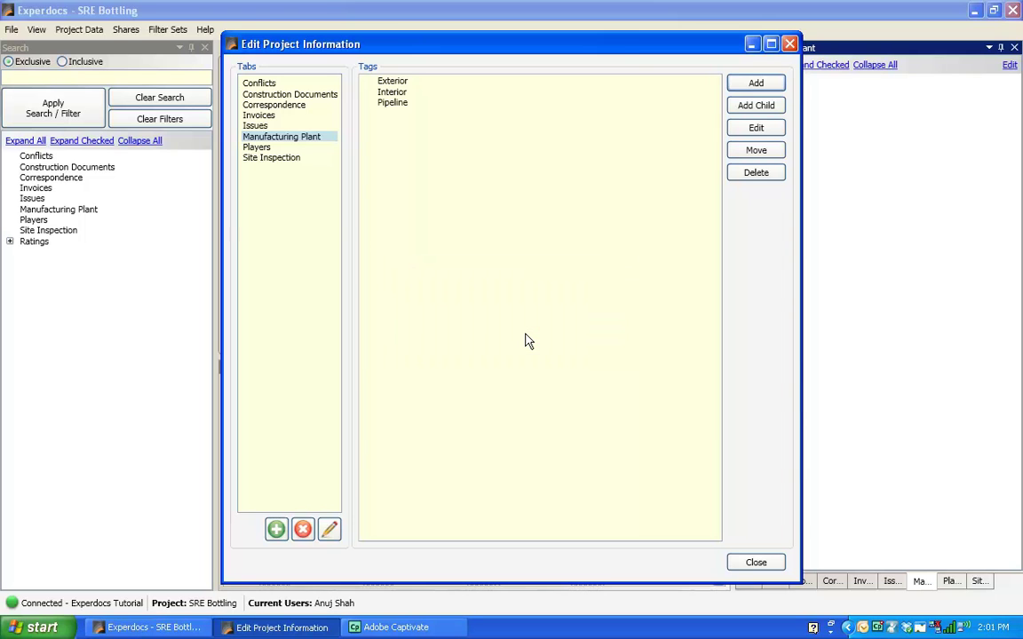
left_click(756, 84)
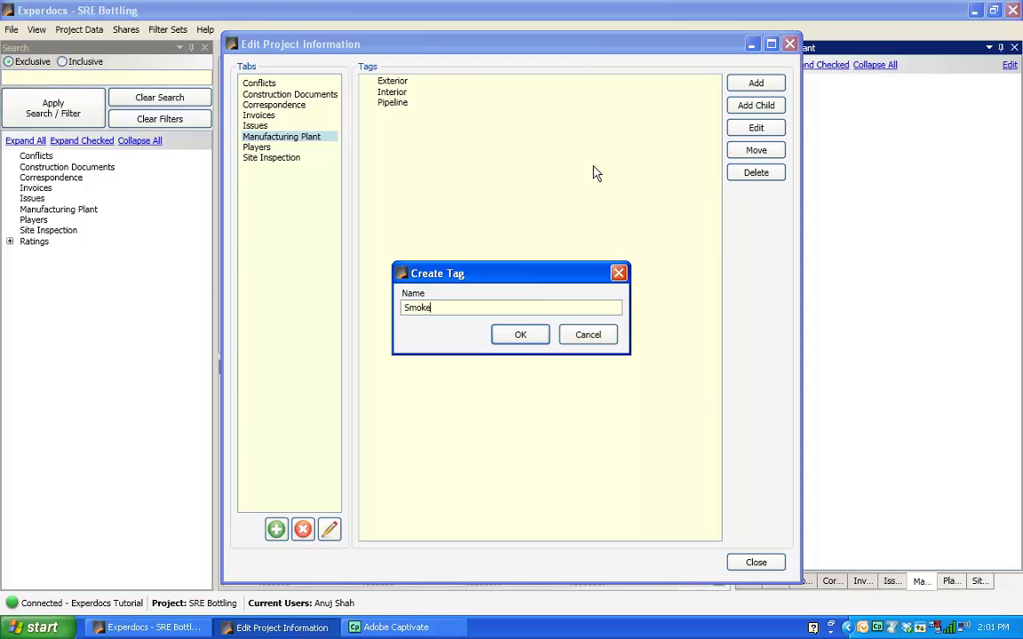
type("Smokestack")
left_click(515, 338)
Step: Close the project editor and browse document thumbnails 9000001 through 9000005
left_click(755, 564)
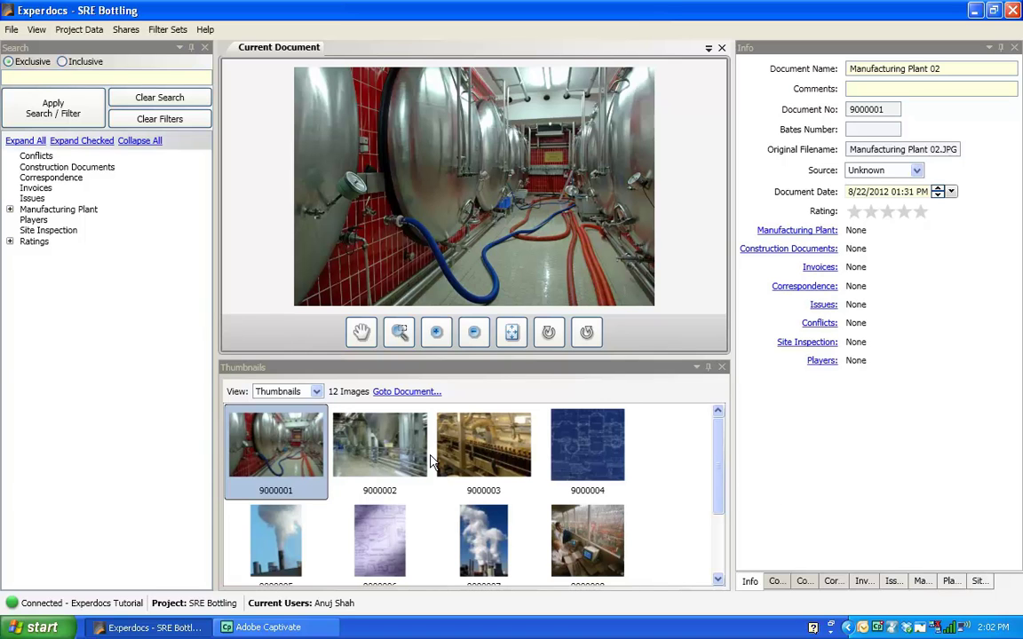
left_click(404, 455)
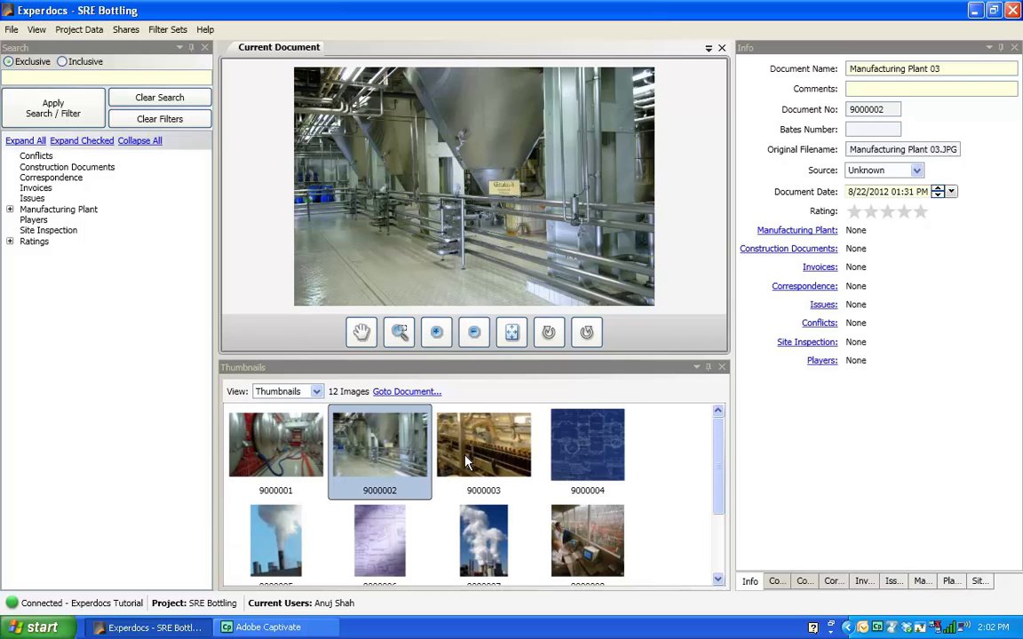
left_click(468, 461)
left_click(577, 449)
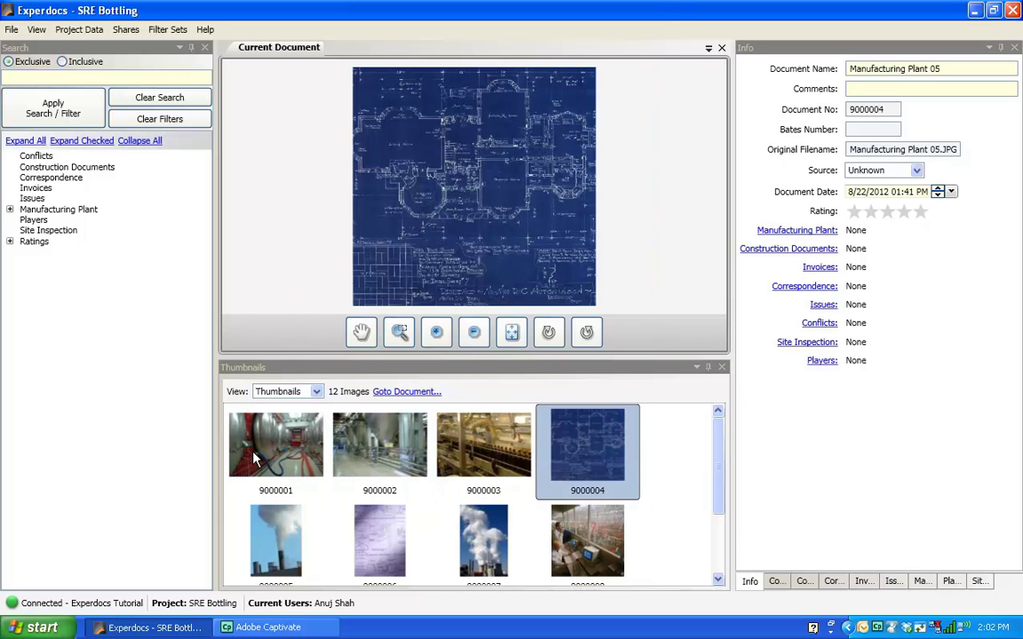
left_click(255, 458)
left_click(339, 410)
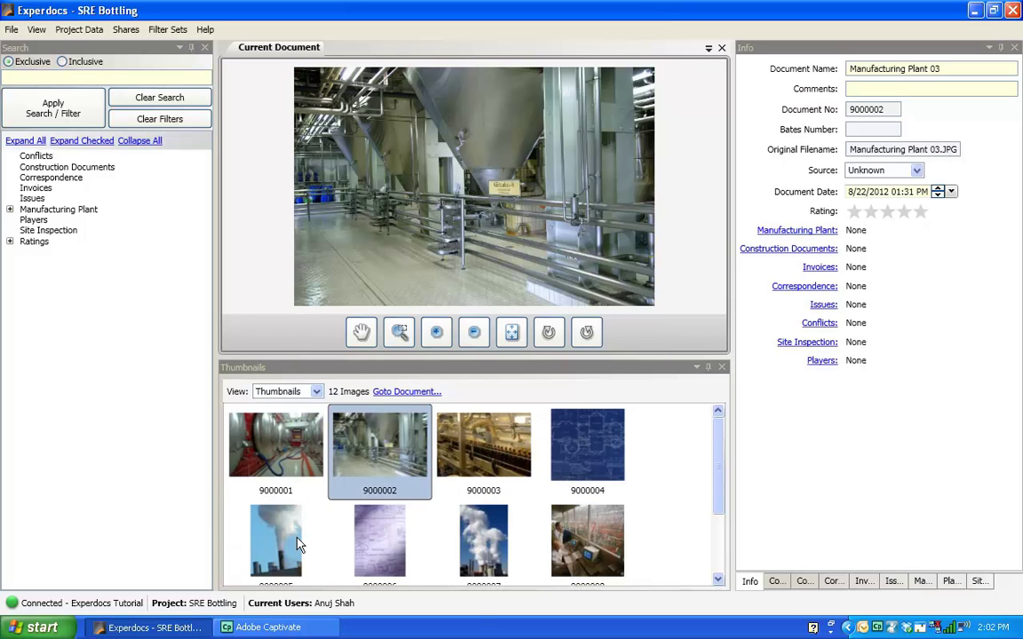
left_click(298, 544)
Step: Return to photo 9000001 and tick Interior in its Manufacturing Plant tags
left_click(277, 431)
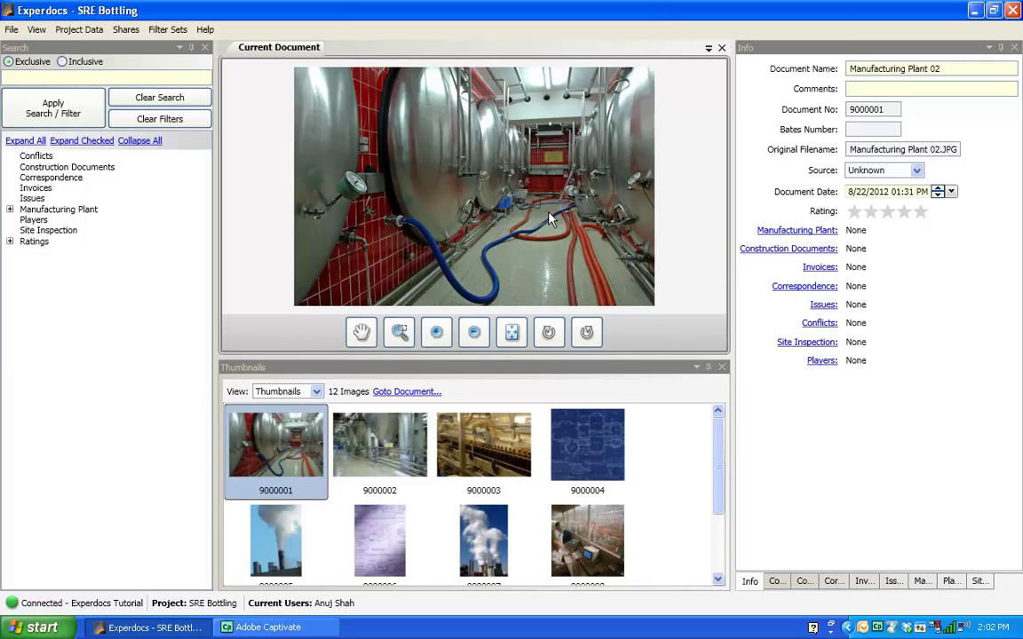
left_click(920, 582)
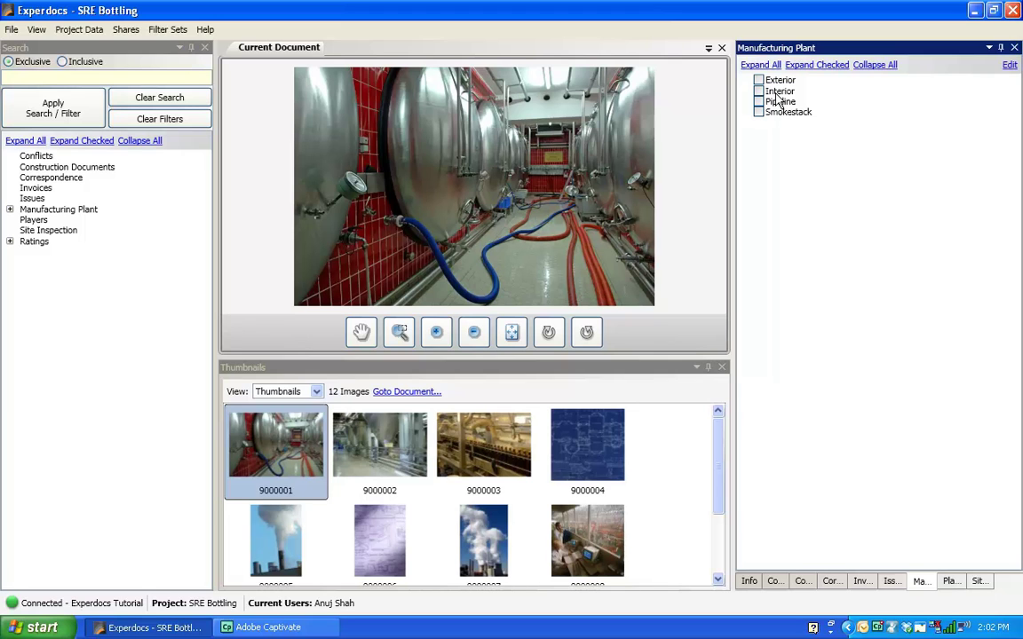
left_click(759, 91)
Step: Create a 'Brewing tank' Manufacturing Plant tag, then close Edit Project Information
left_click(1010, 68)
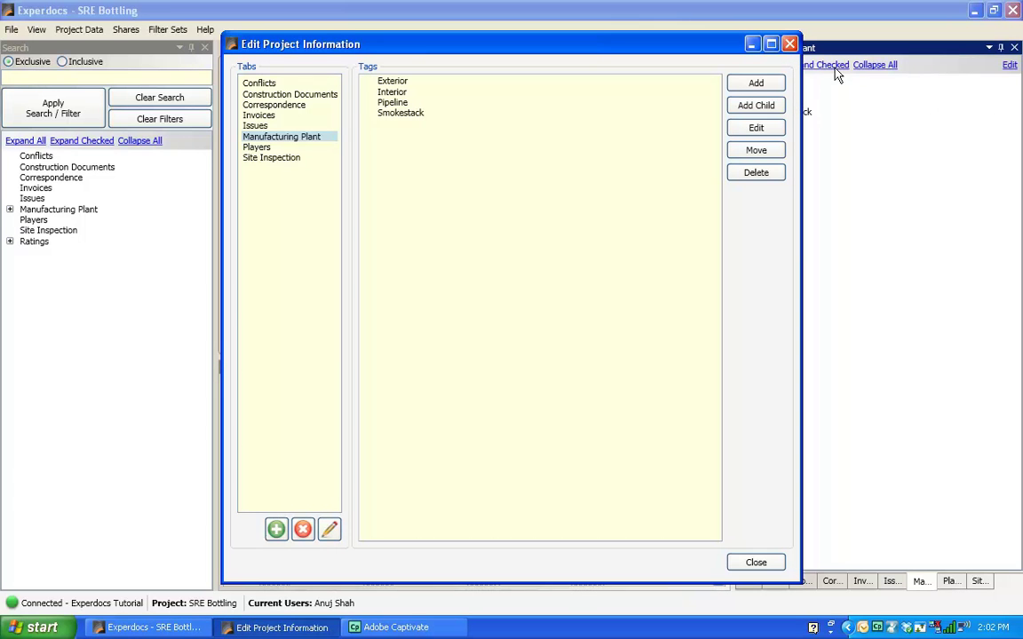
left_click(755, 84)
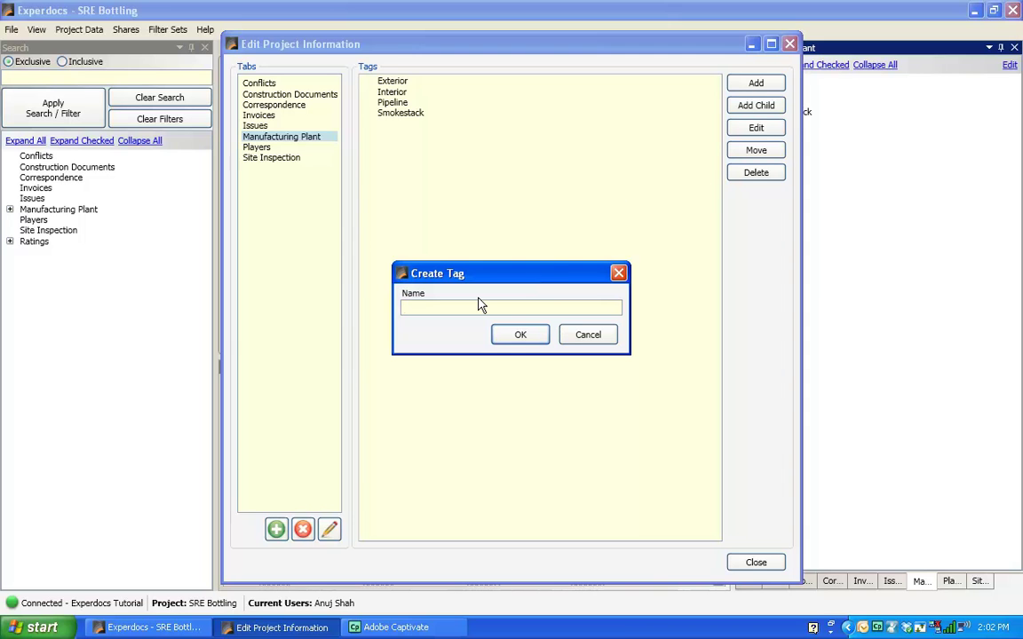
type("rewing tank")
left_click(513, 341)
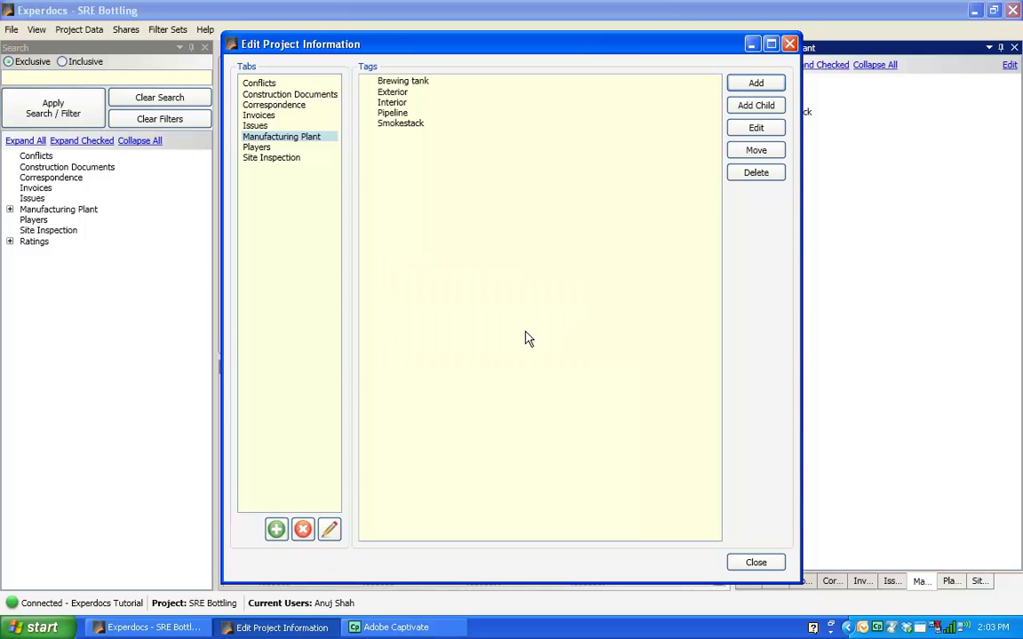
left_click(754, 562)
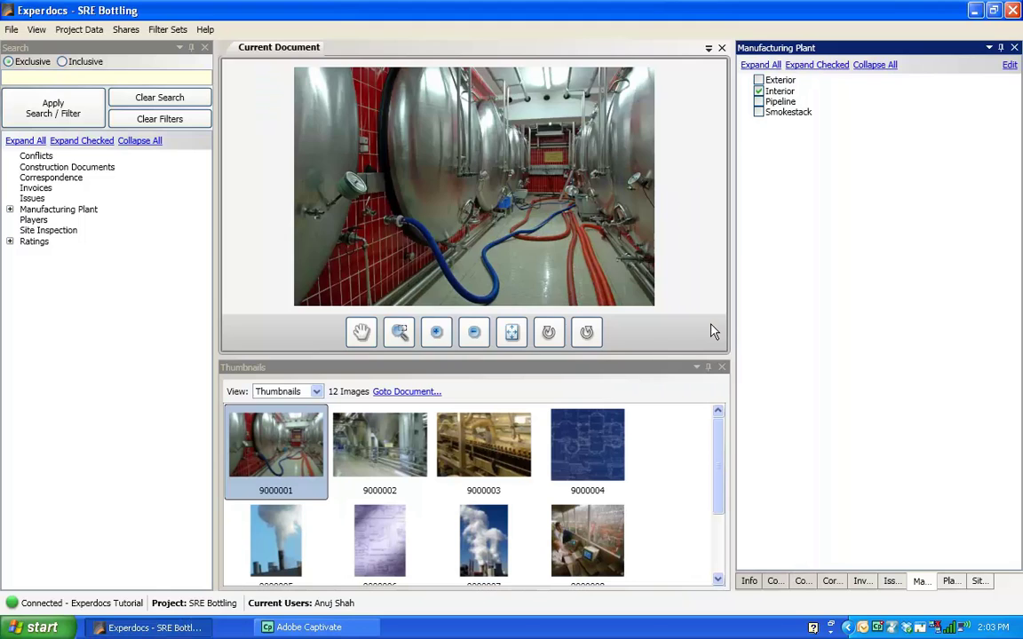
Step: Tick Brewing tank for photo 9000001, then Interior for photos 9000002 and 9000003
left_click(920, 581)
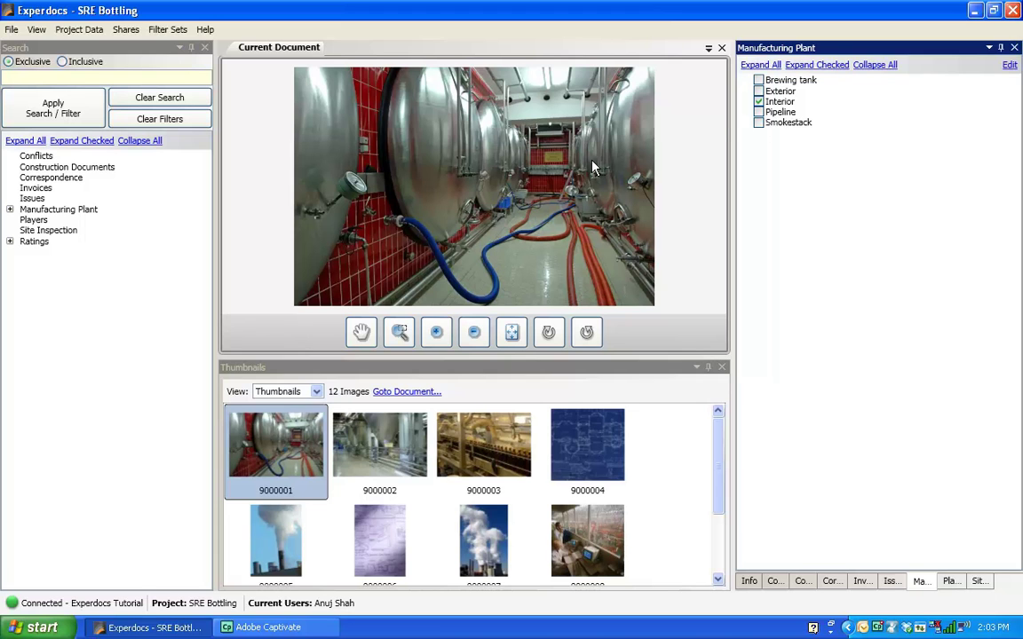
left_click(759, 81)
left_click(388, 458)
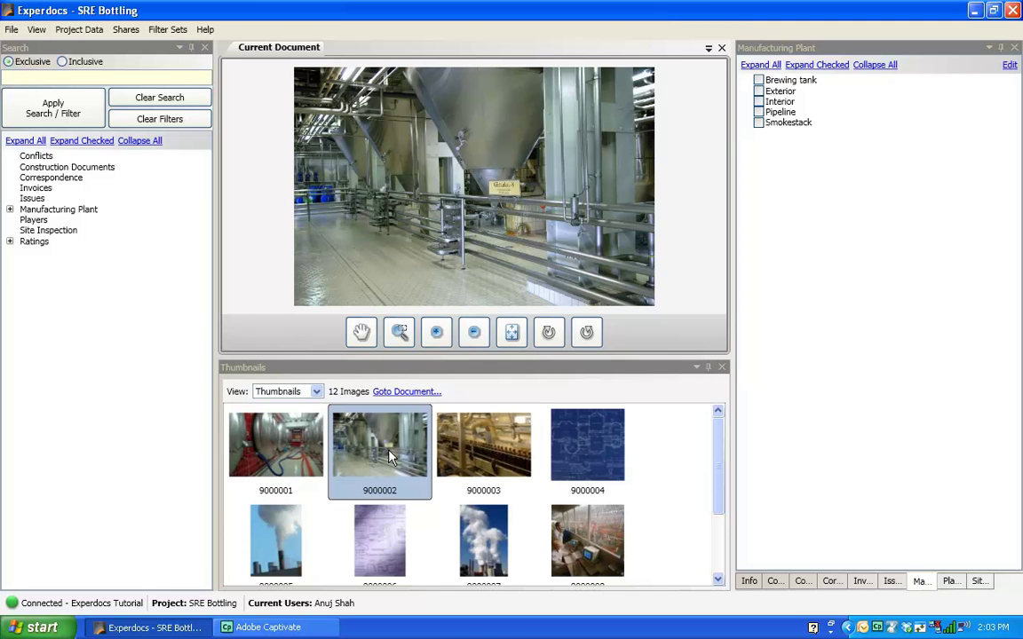
left_click(759, 102)
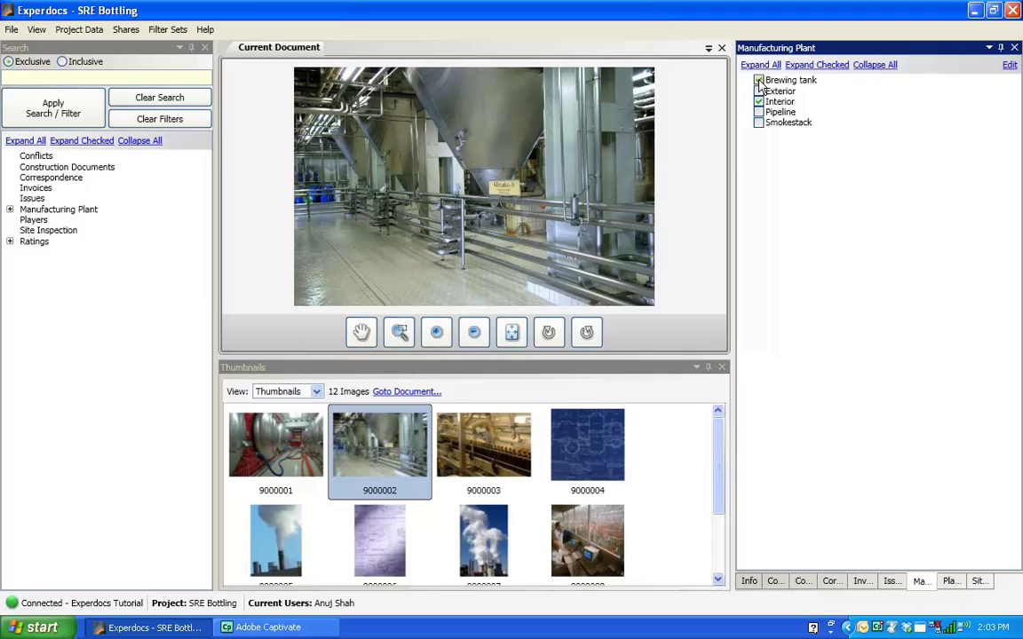
left_click(487, 460)
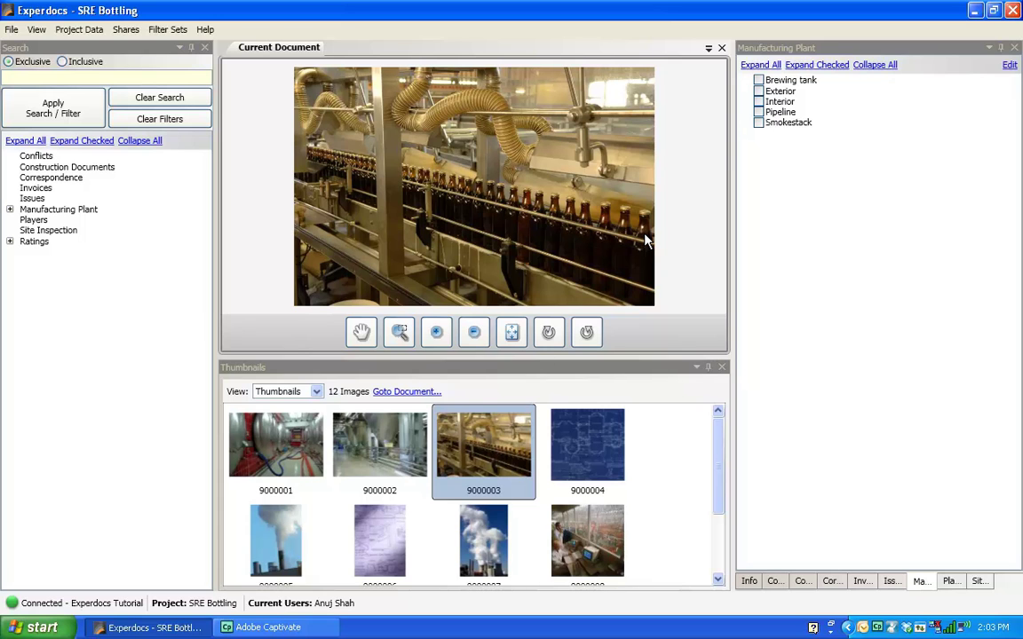
left_click(759, 102)
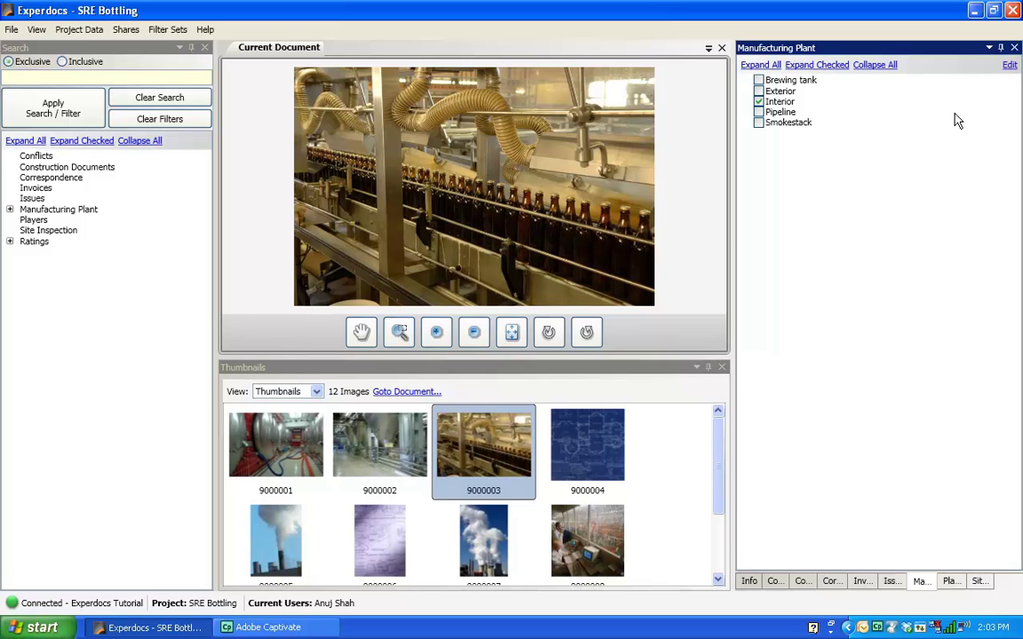
Step: Create a new 'Bottling center' tag in the Manufacturing Plant tag editor
left_click(1009, 68)
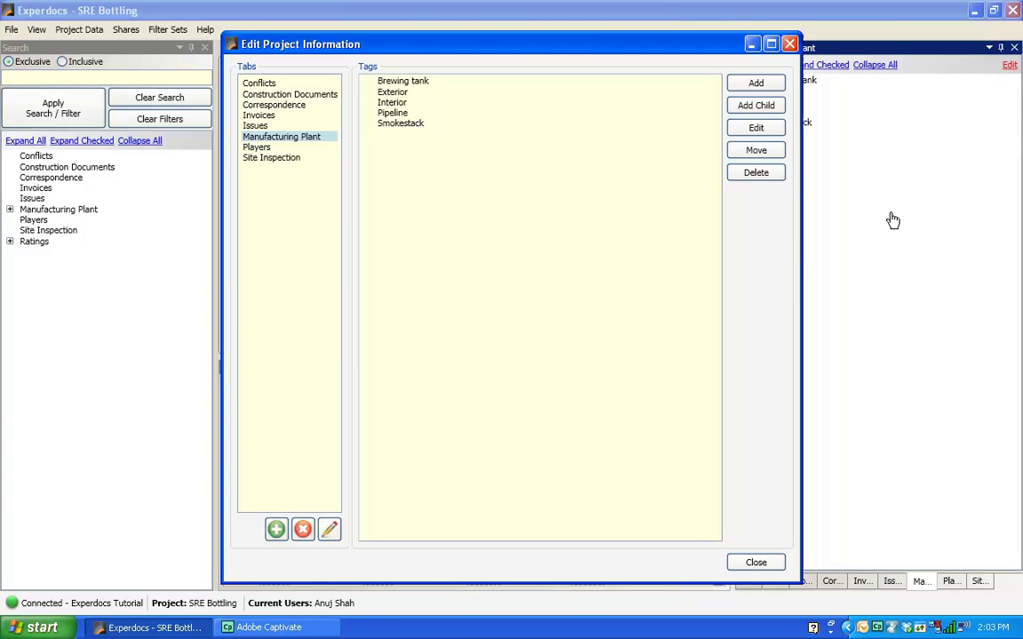
left_click(756, 82)
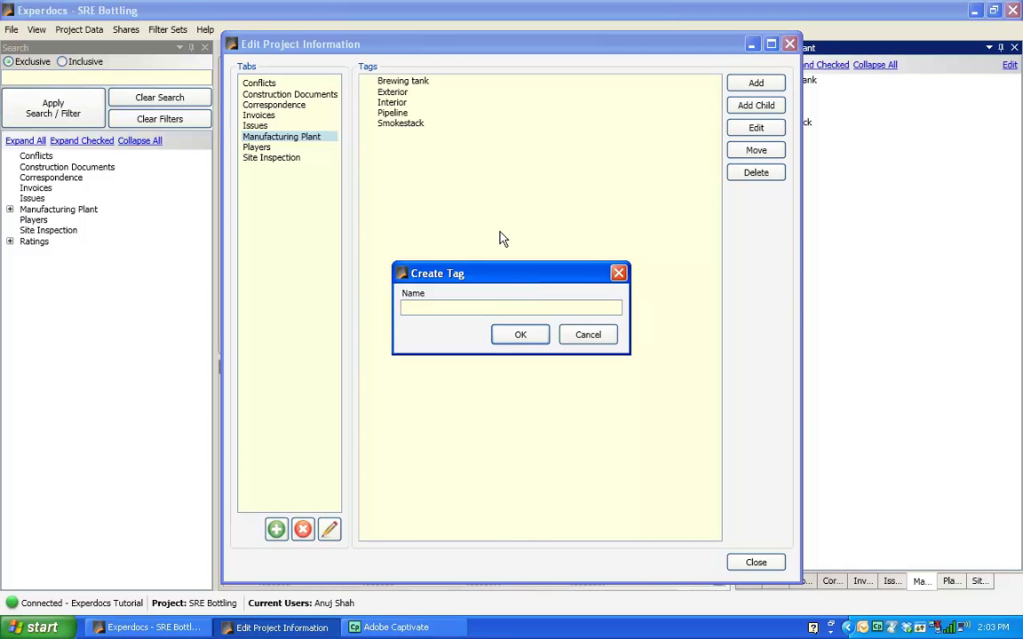
type("Bottling center")
left_click(523, 338)
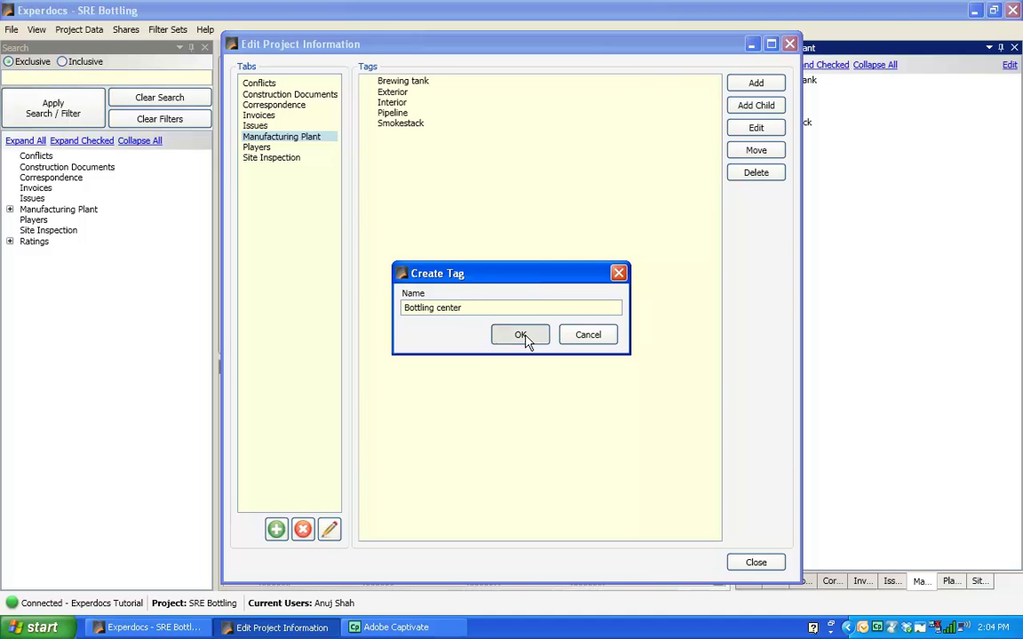
Step: Close the tag editor and show blueprint 9000004 with its empty Construction Documents tags
left_click(754, 565)
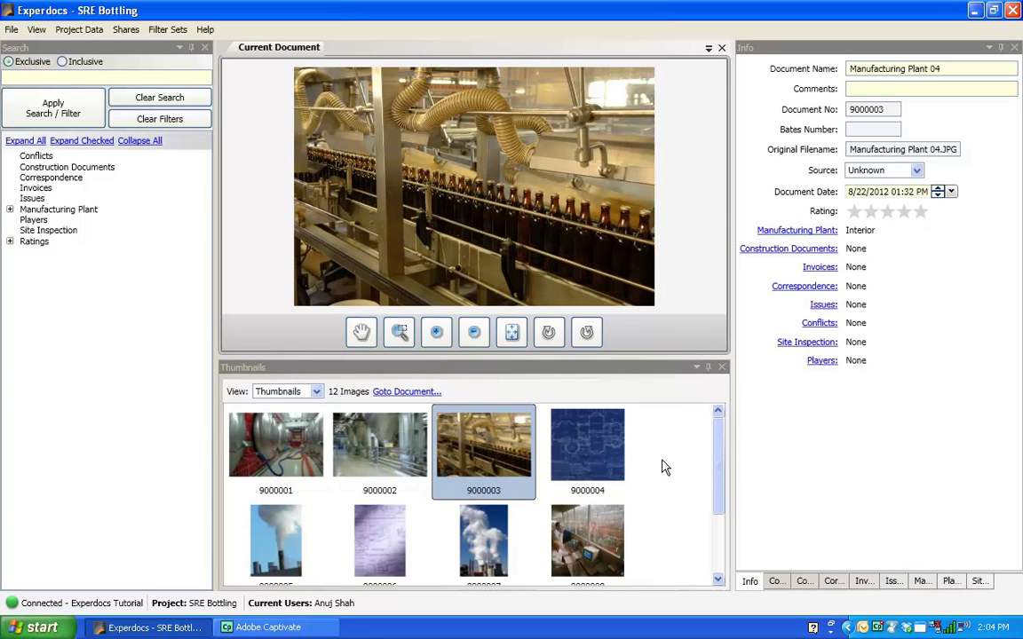
left_click(596, 416)
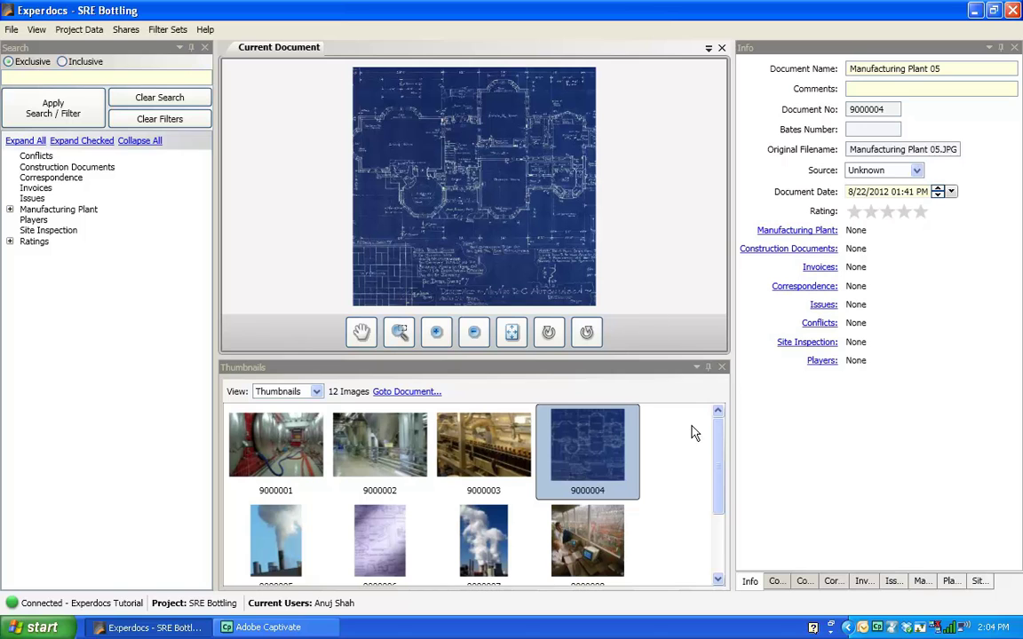
left_click(803, 582)
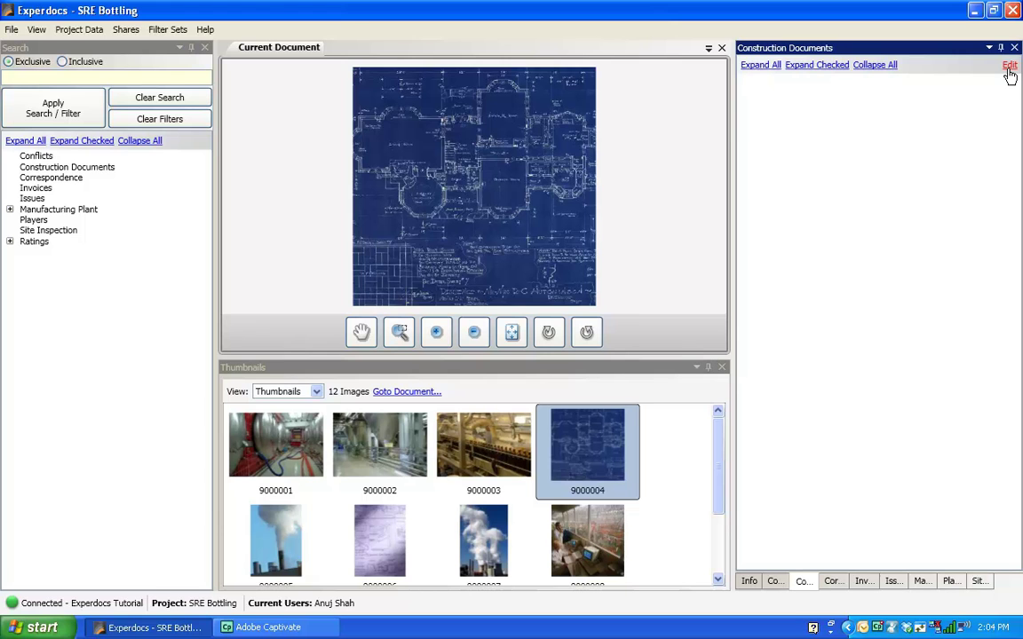
Step: Create the 'Bluprint' Construction Documents tag and close Edit Project Information
left_click(1010, 66)
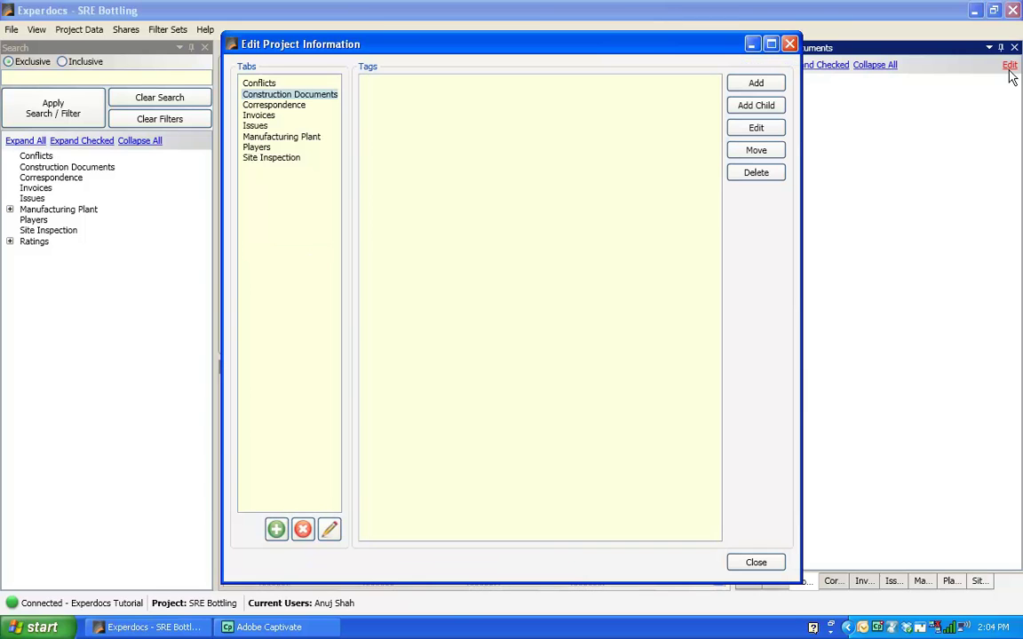
left_click(751, 83)
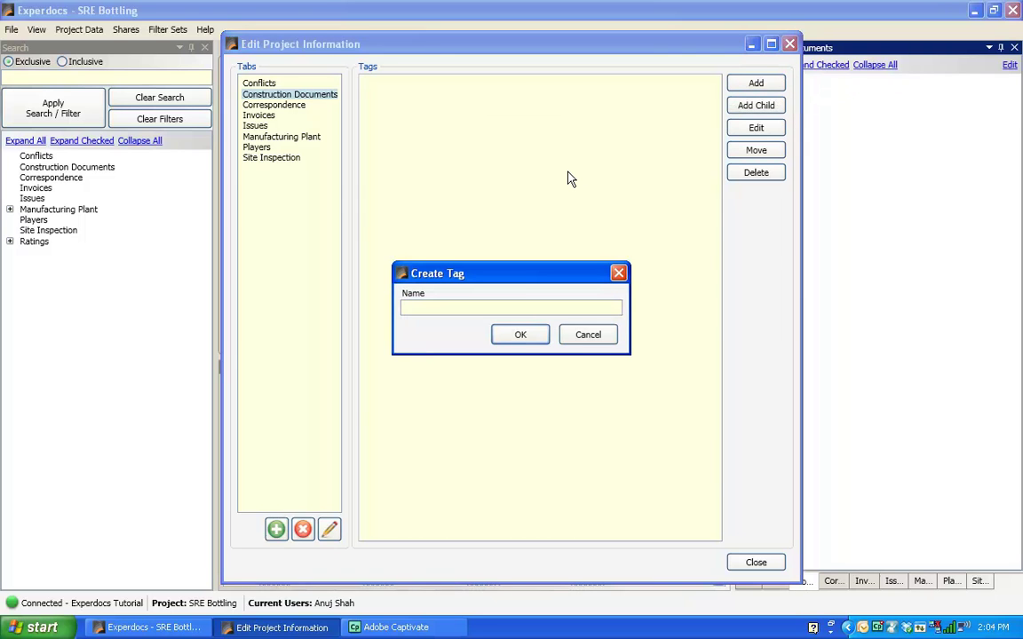
type("Bluprint")
left_click(521, 337)
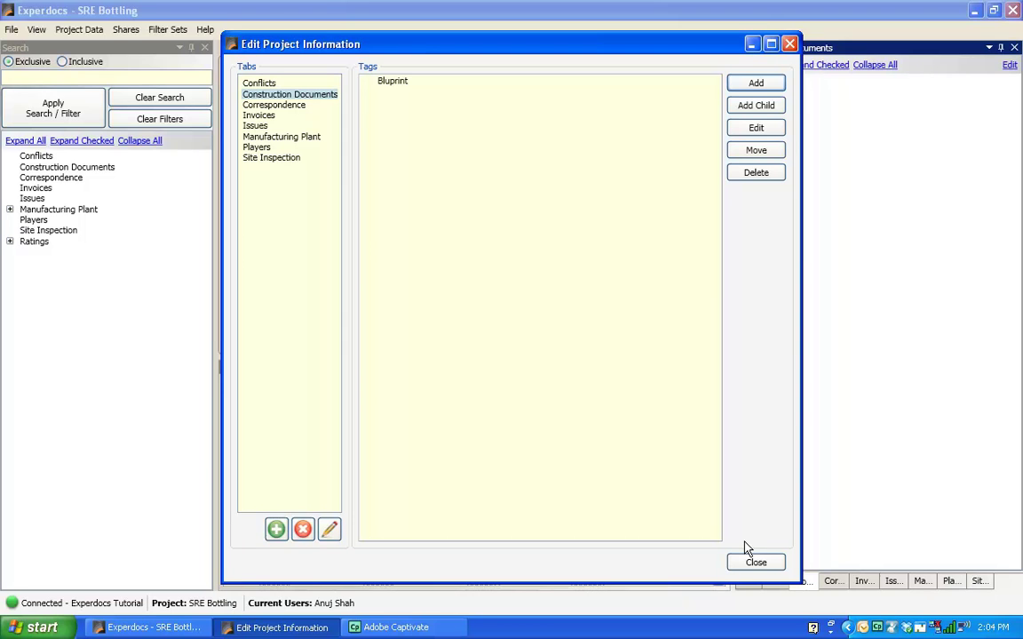
left_click(756, 565)
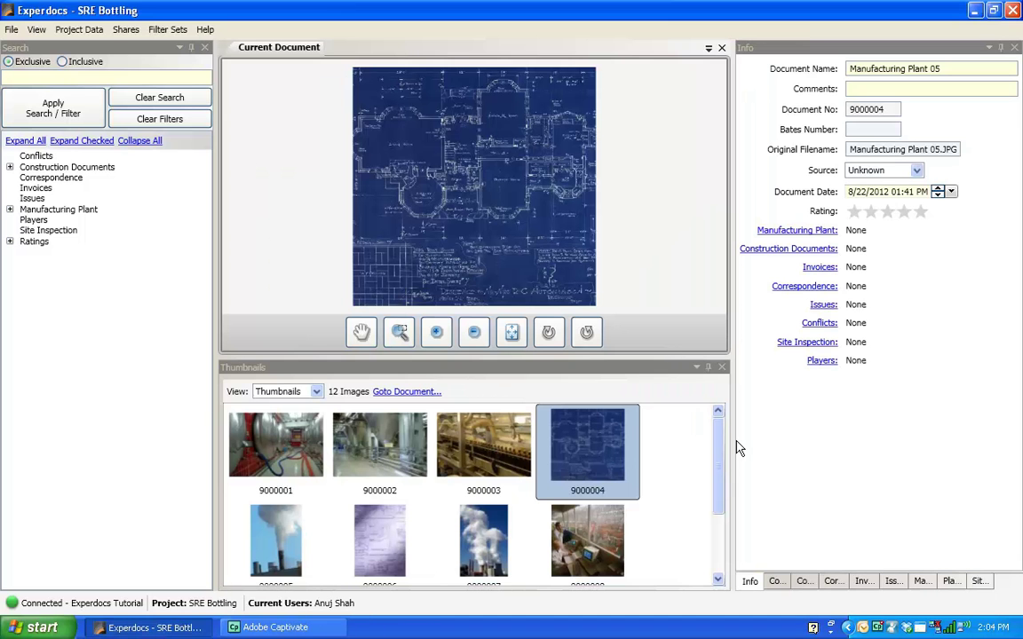
Step: Tag drawing 9000006 as Bluprint under Construction Documents, then select smokestack photo 9000005
left_click(390, 544)
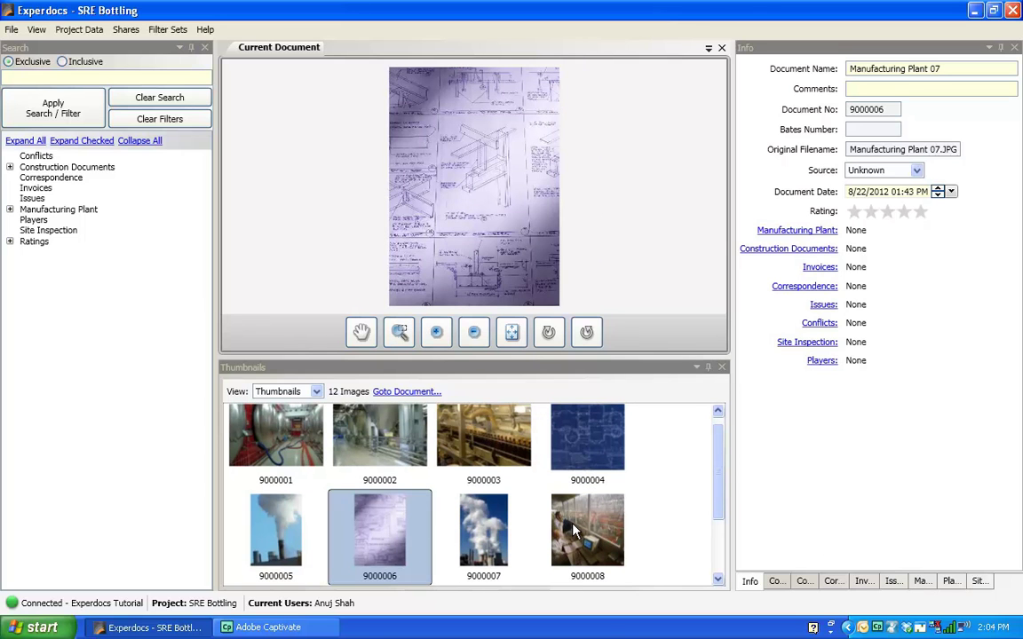
left_click(581, 439)
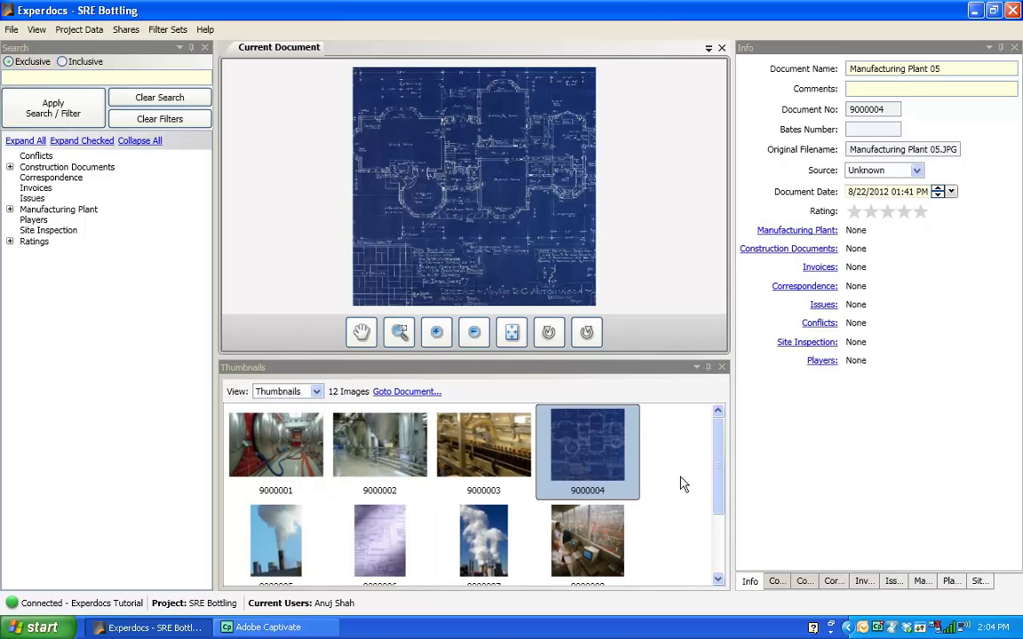
left_click(382, 544)
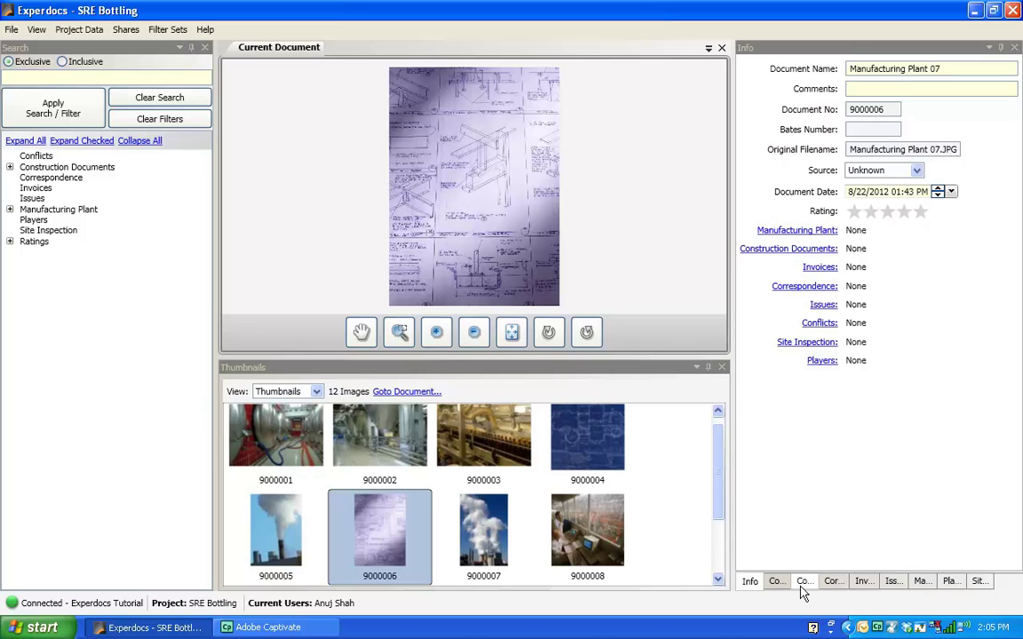
left_click(803, 584)
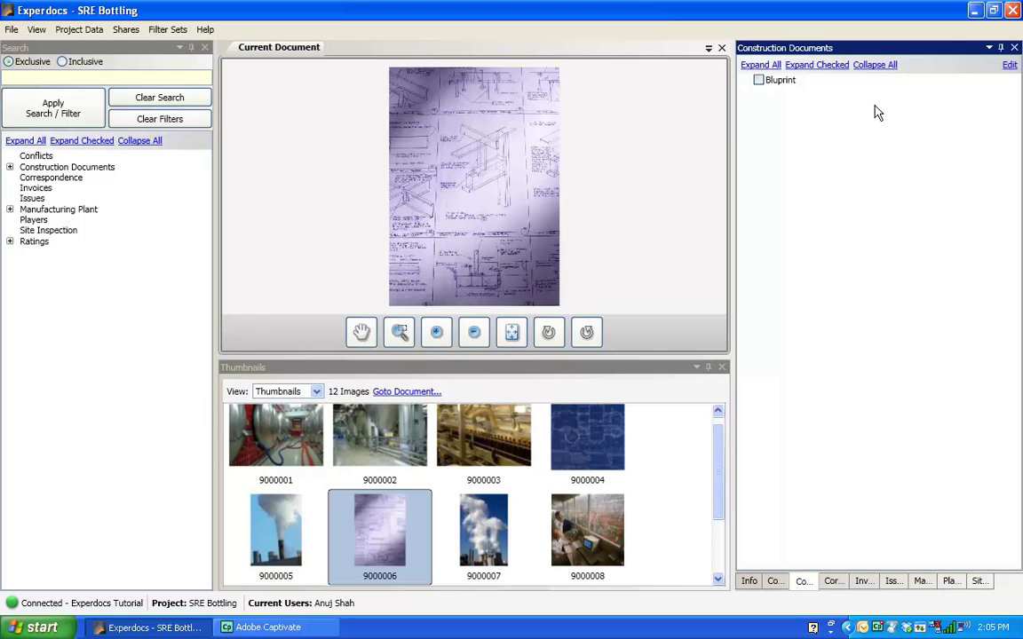
left_click(759, 81)
left_click(292, 537)
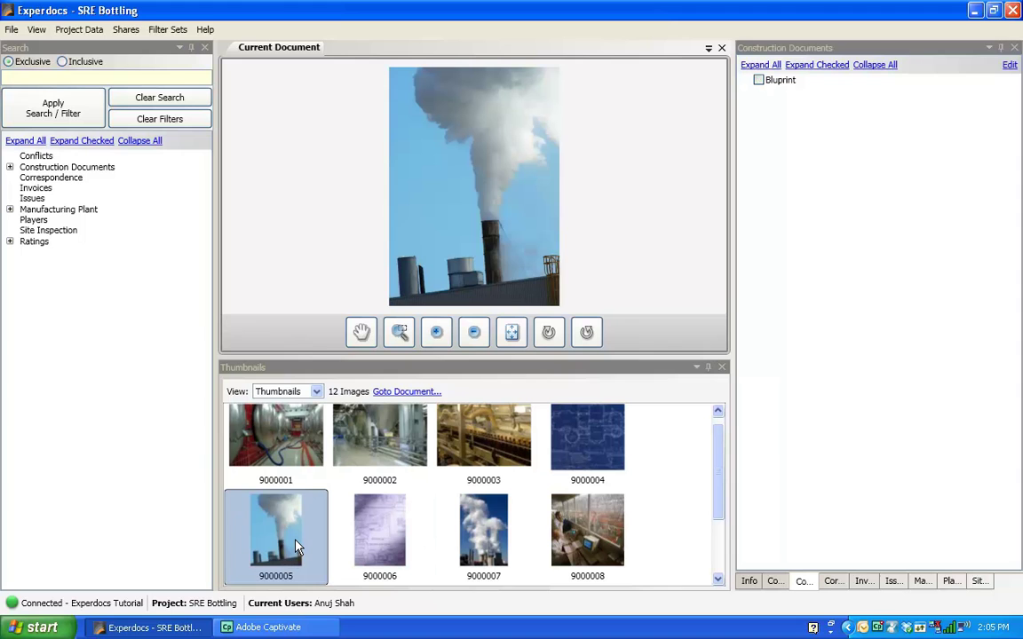
Step: Tag photo 9000005 as Exterior, Pipeline and Smokestack under Manufacturing Plant
left_click(922, 583)
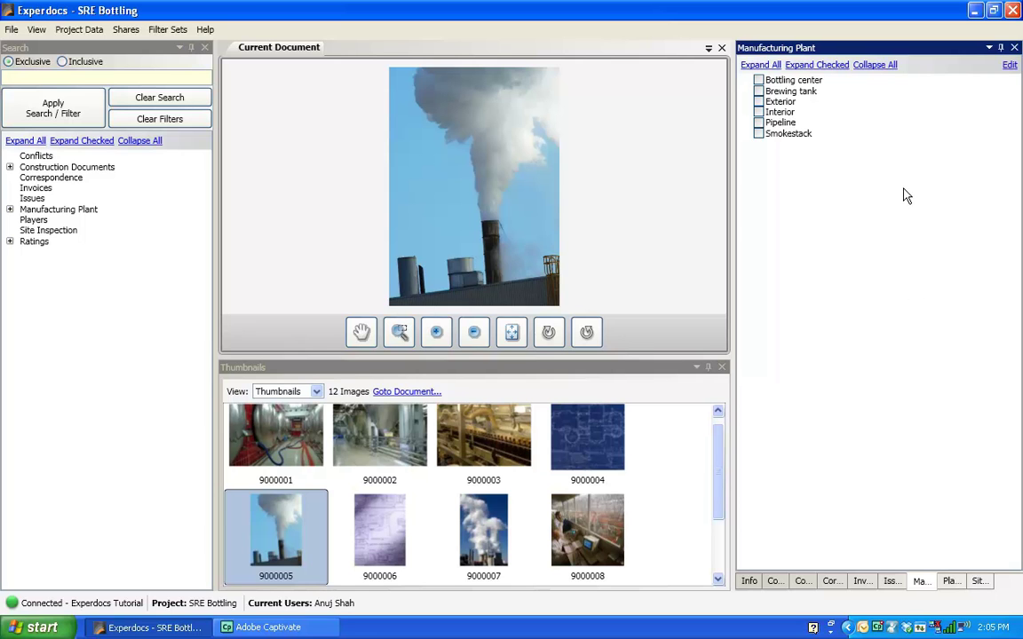
left_click(759, 101)
left_click(758, 123)
left_click(760, 134)
Step: Give photo 9000007 the same Exterior, Pipeline and Smokestack tags
scroll(720, 477, "down", 1)
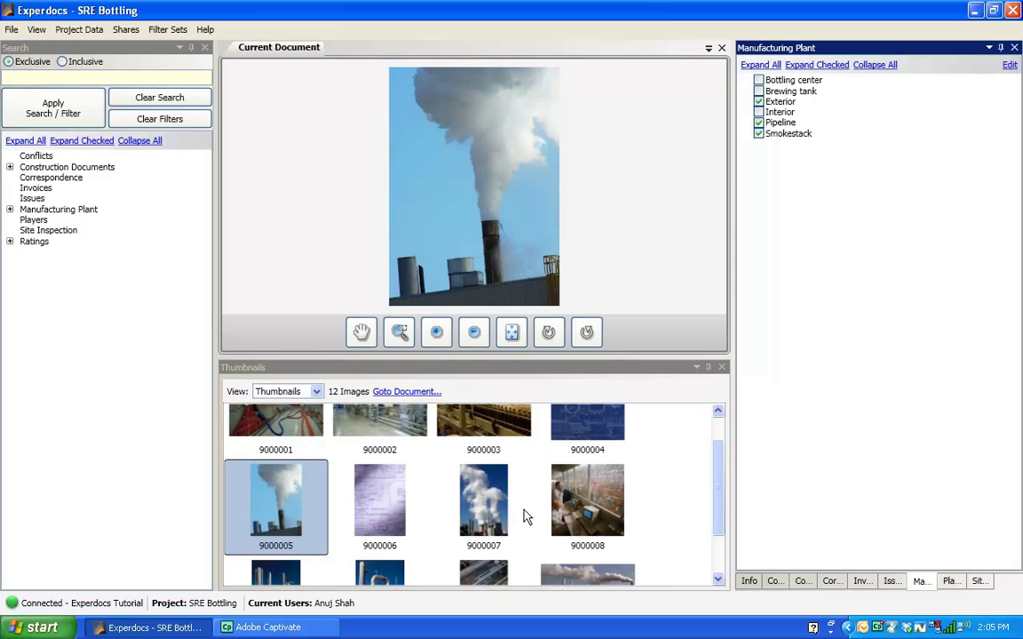
left_click(499, 508)
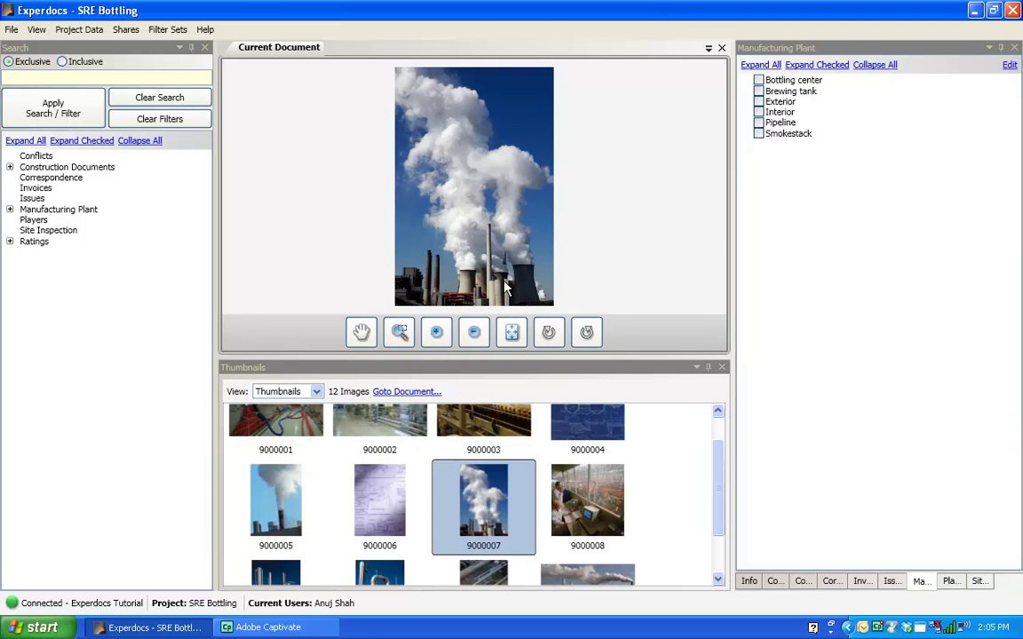
left_click(780, 102)
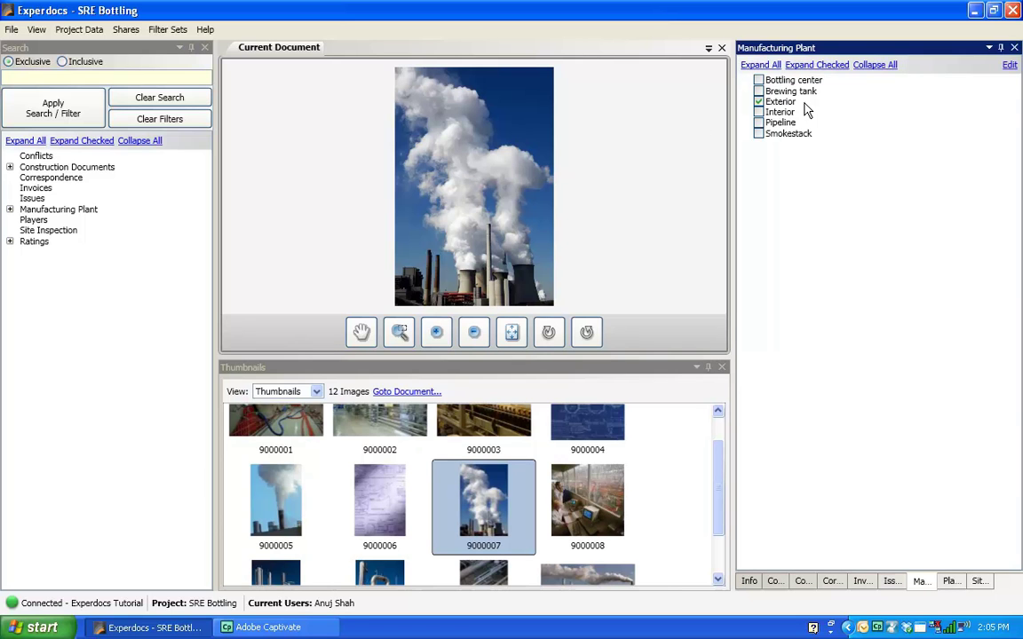
left_click(760, 125)
left_click(757, 134)
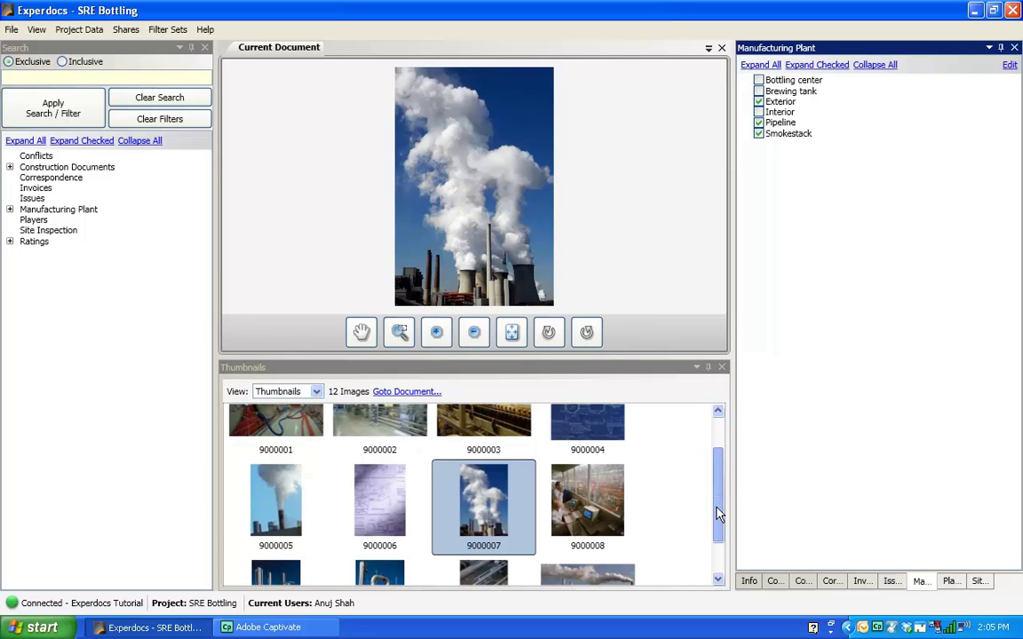
scroll(720, 501, "down", 2)
Step: Browse the pipeline photos 9000009 through 9000012
left_click(298, 560)
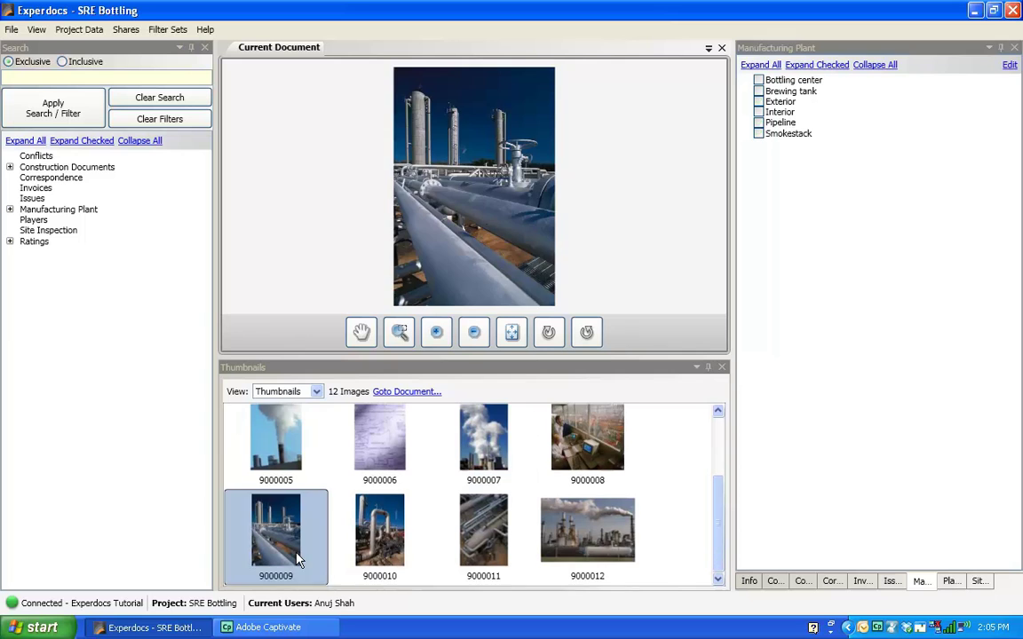
left_click(371, 550)
left_click(488, 524)
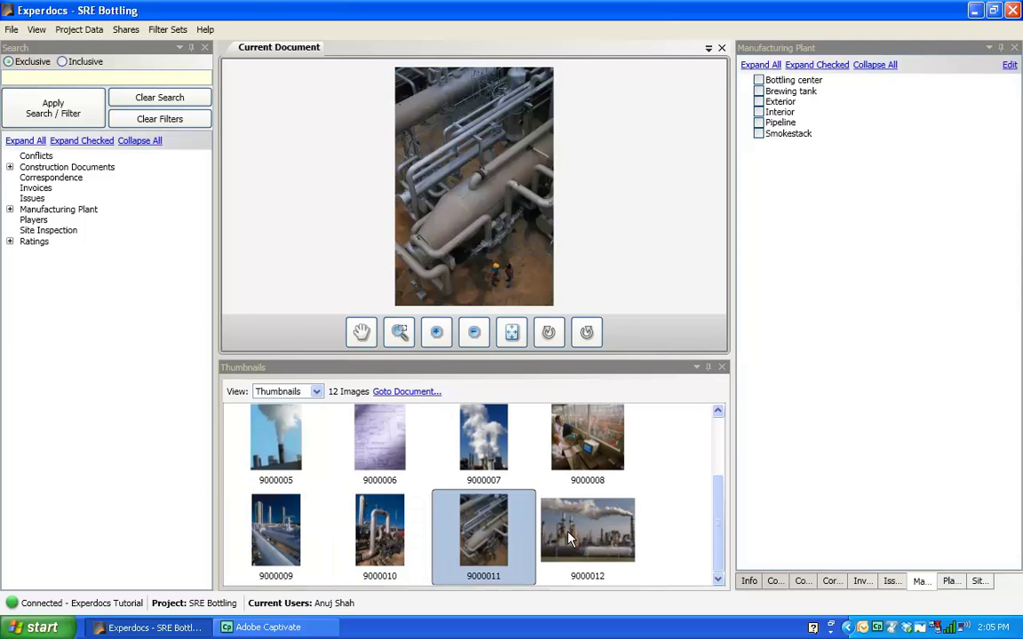
left_click(569, 538)
key("Left")
key("Left")
key("Left")
left_click(383, 538)
Step: Multi-select photos 9000009–9000012 and tag them Exterior, unticking a stray Smokestack tag
left_click(286, 543)
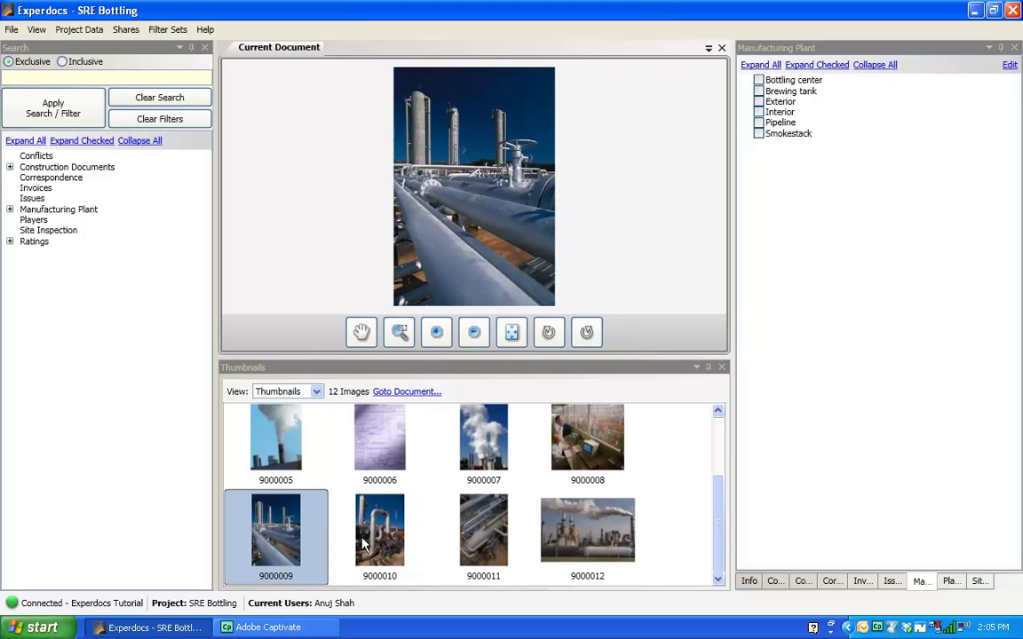
left_click(374, 545, "ctrl")
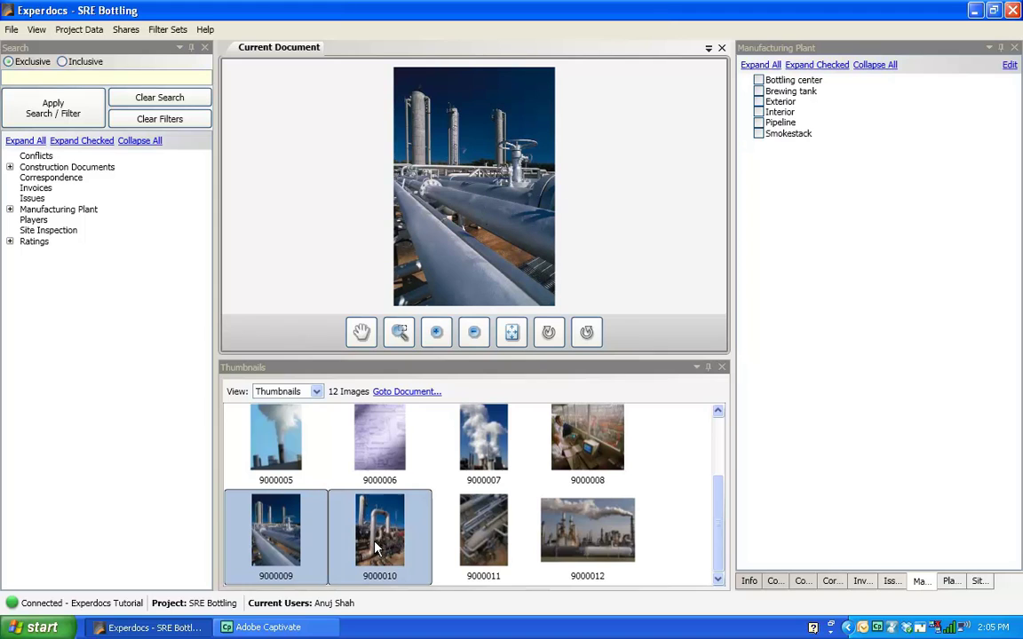
left_click(504, 537, "ctrl")
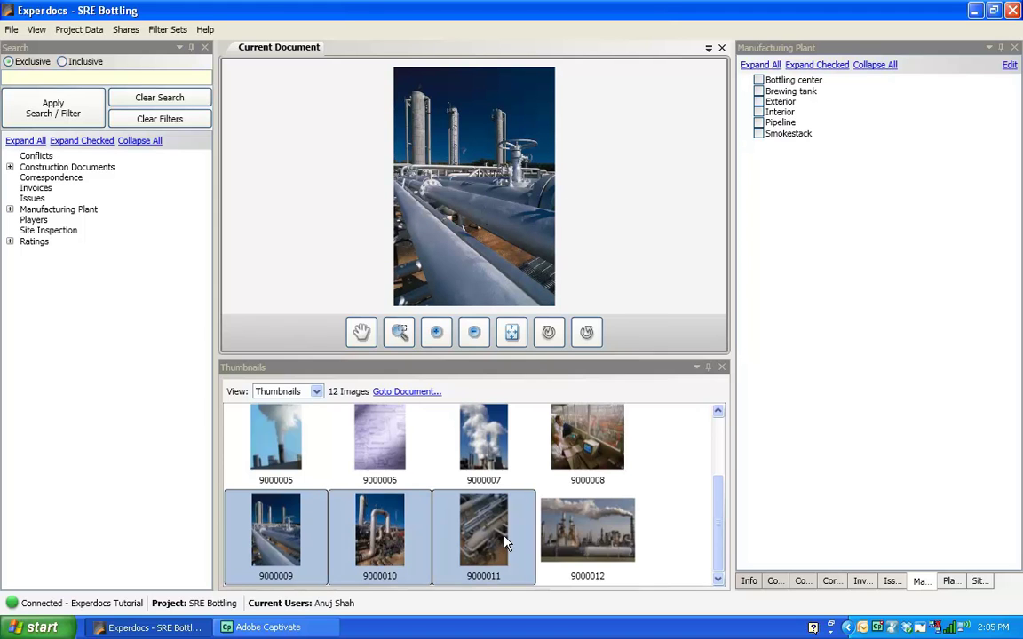
left_click(591, 544, "ctrl")
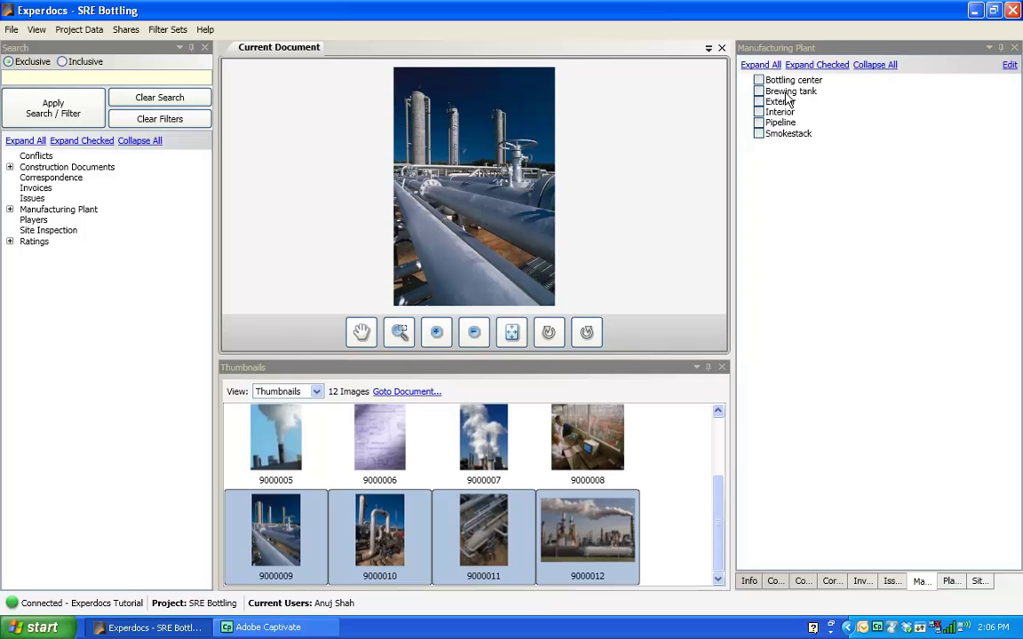
left_click(760, 102)
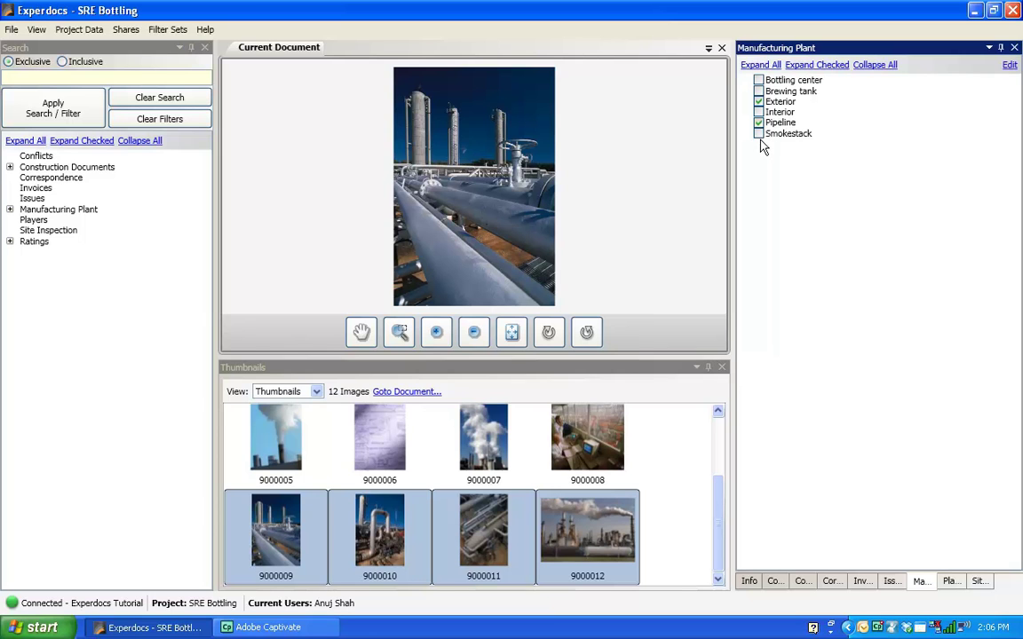
left_click(759, 134)
left_click(758, 134)
Step: Select refinery photo 9000012 alone and add the Smokestack tag
left_click(669, 473)
left_click(594, 459)
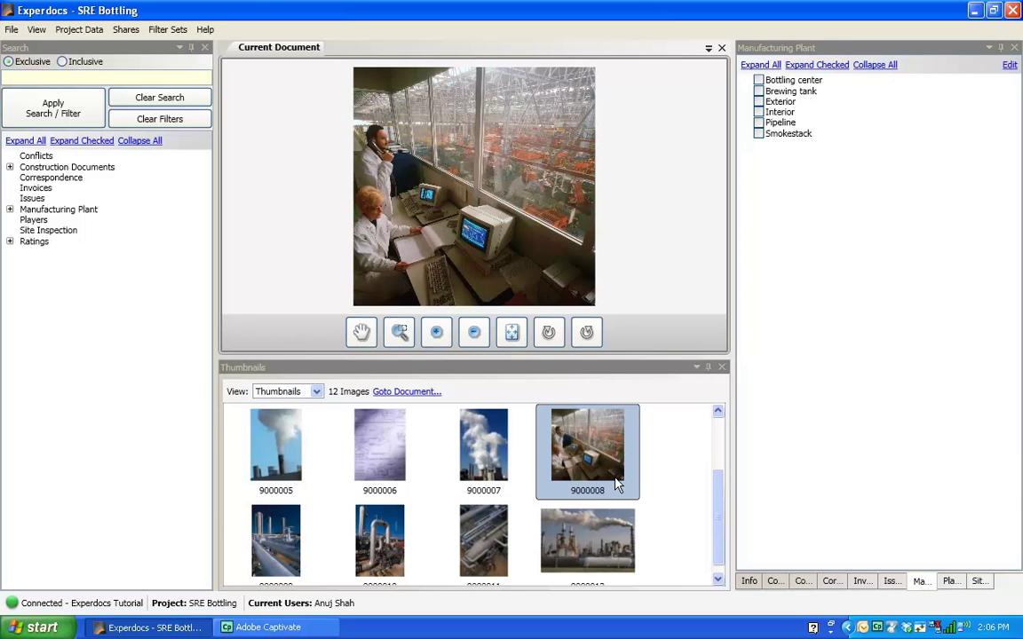
left_click(603, 507)
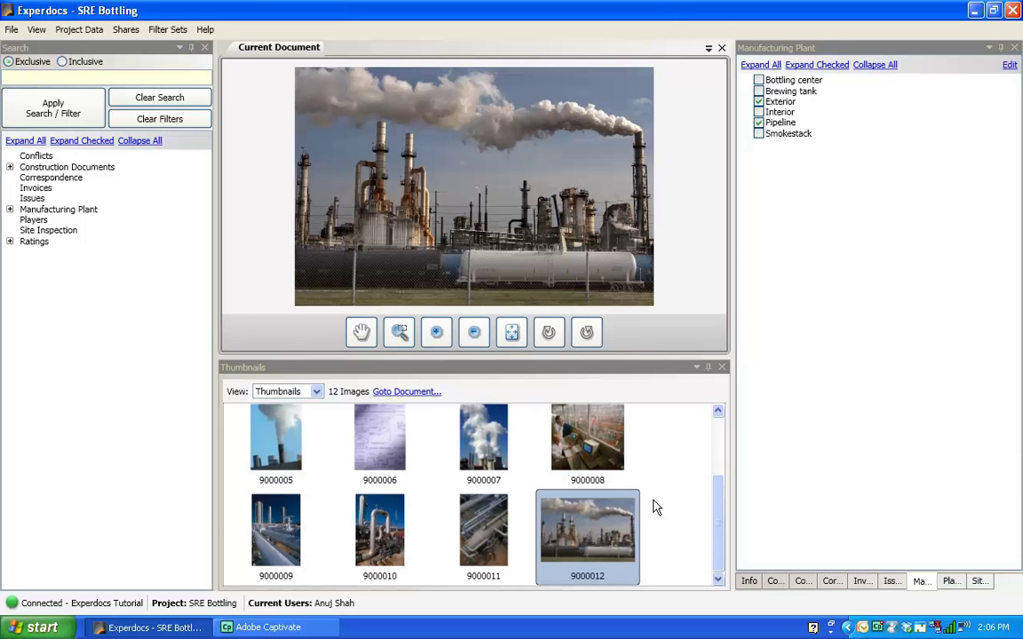
left_click(759, 134)
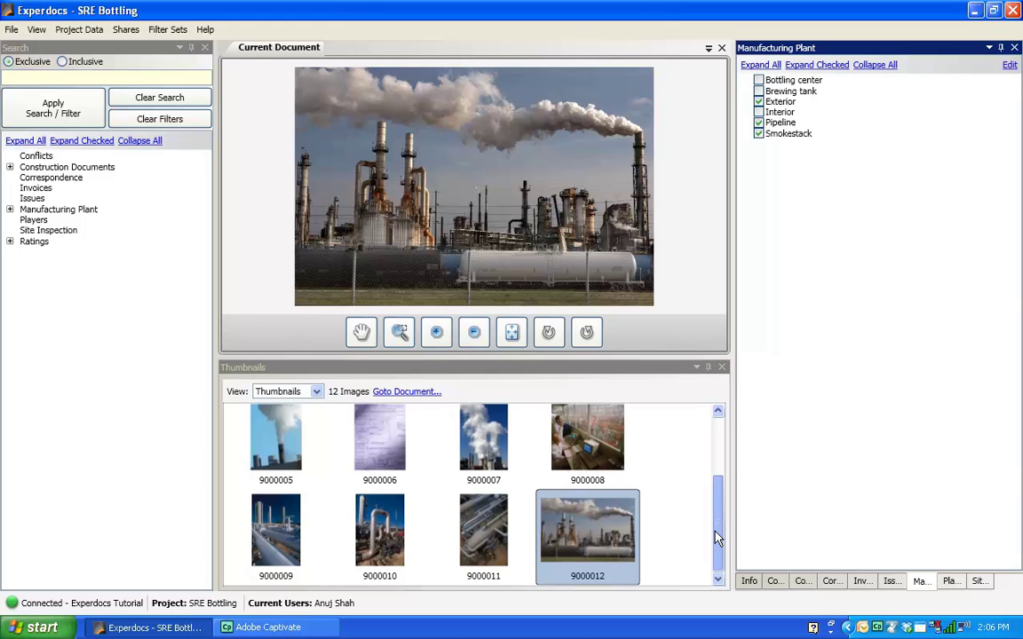
left_click_drag(720, 501, 717, 422)
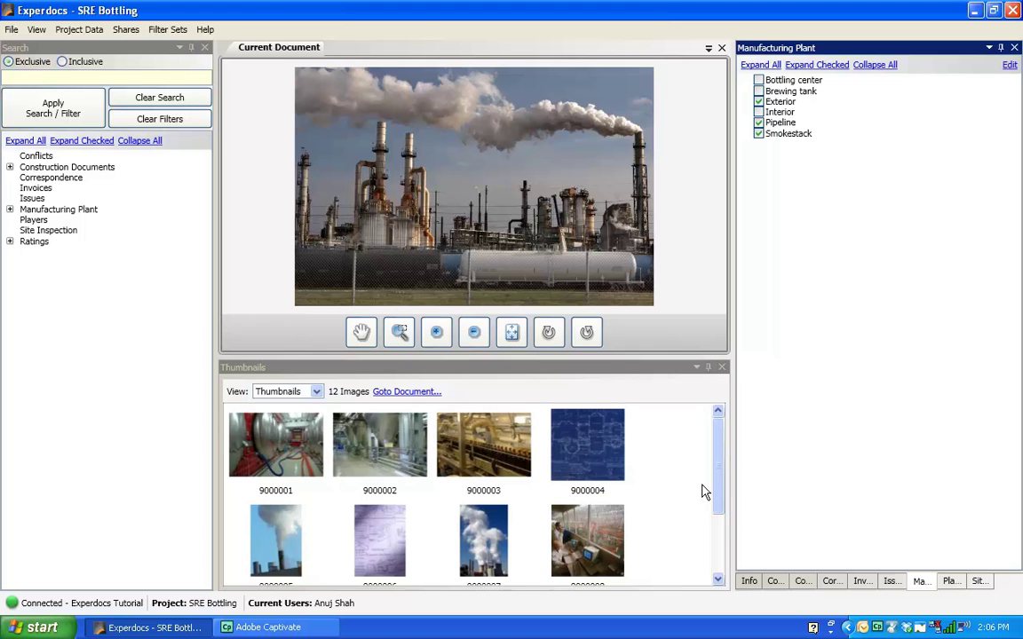
Step: Expand all search categories, filter by Bluprint showing only 9000006, then clear filters
mouse_move(721, 487)
left_mouse_down()
mouse_move(710, 544)
mouse_move(720, 548)
mouse_move(718, 482)
left_mouse_up()
left_click(46, 57)
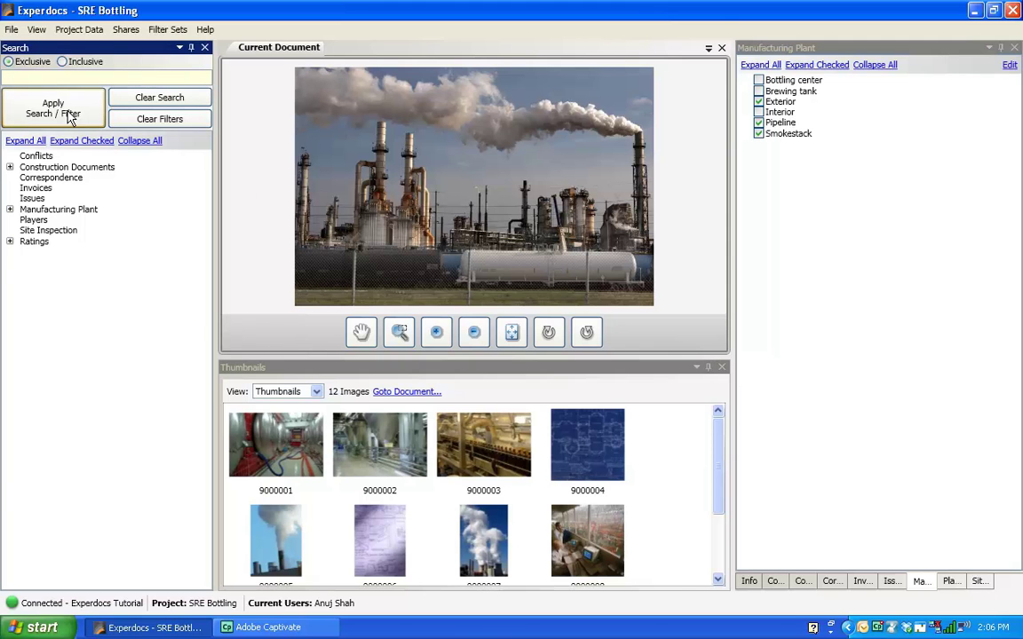
left_click(24, 142)
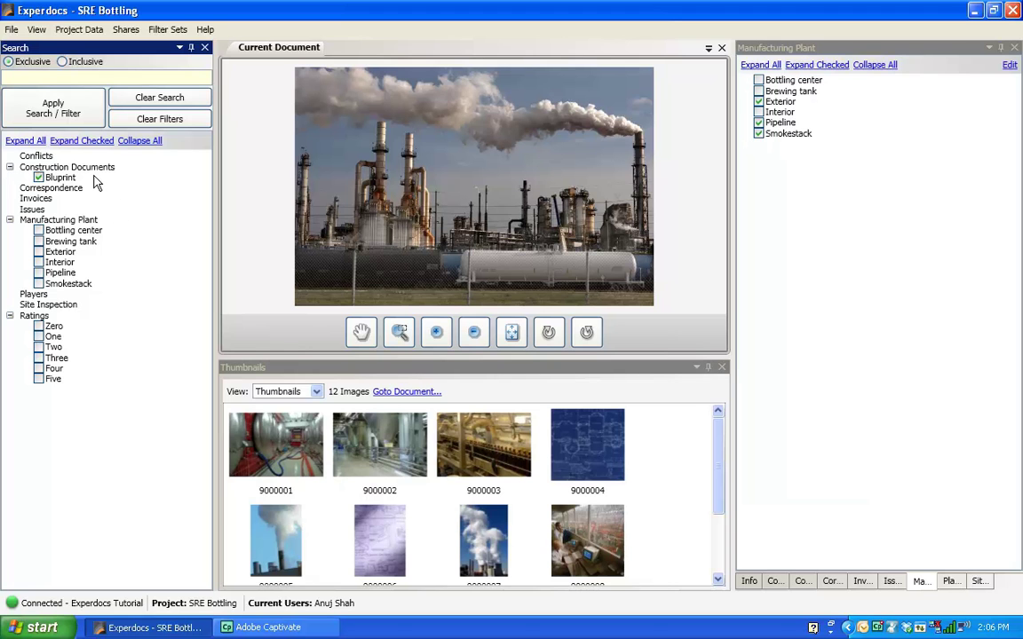
left_click(55, 113)
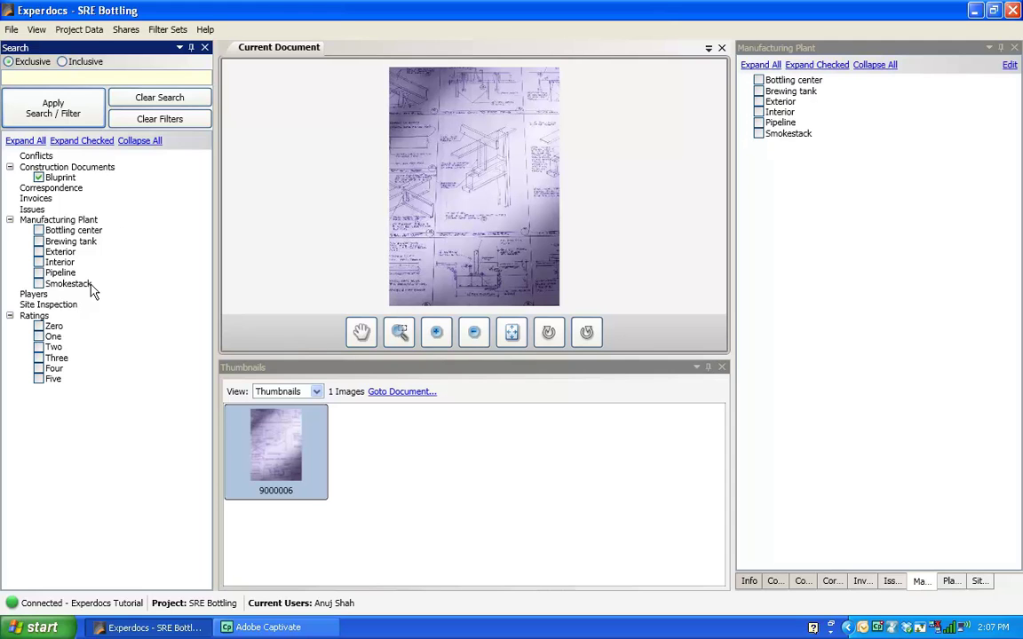
left_click(156, 122)
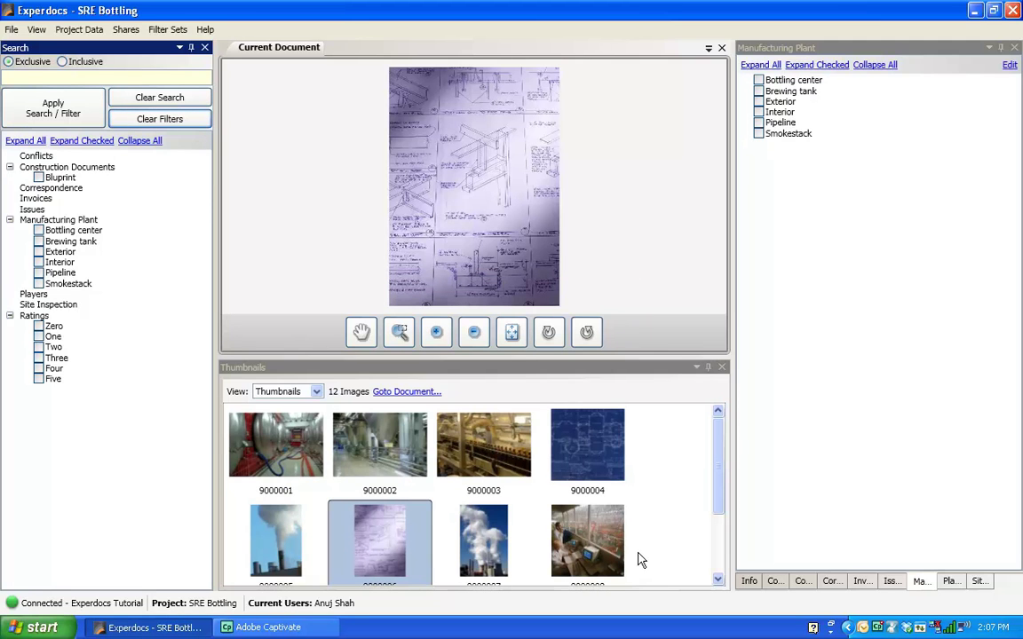
Step: Filter the photos by Smokestack and view images 9000007, 9000012 and 9000005
left_click(39, 284)
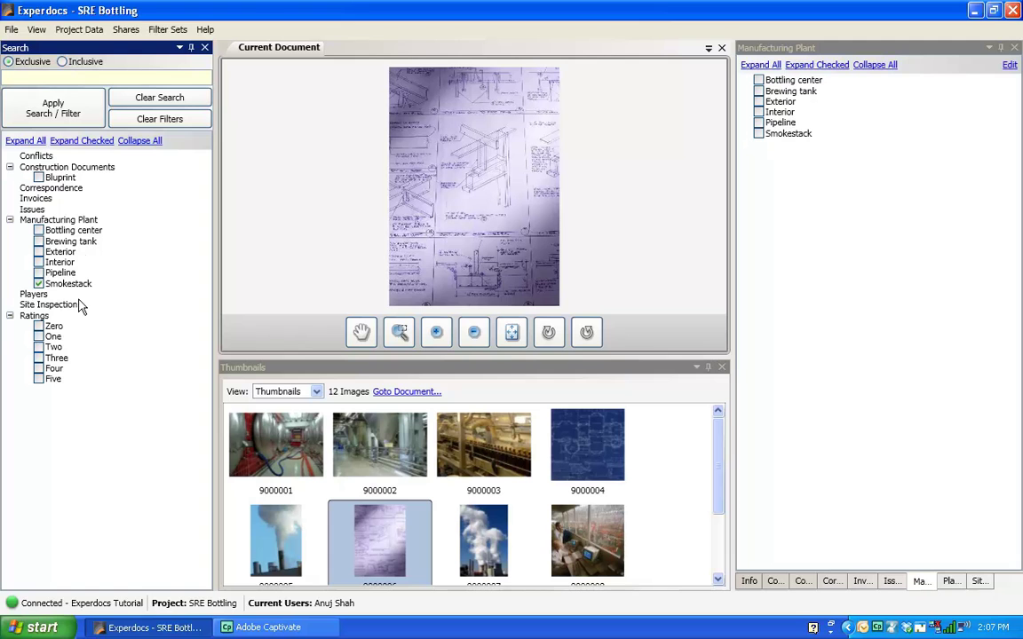
left_click(50, 107)
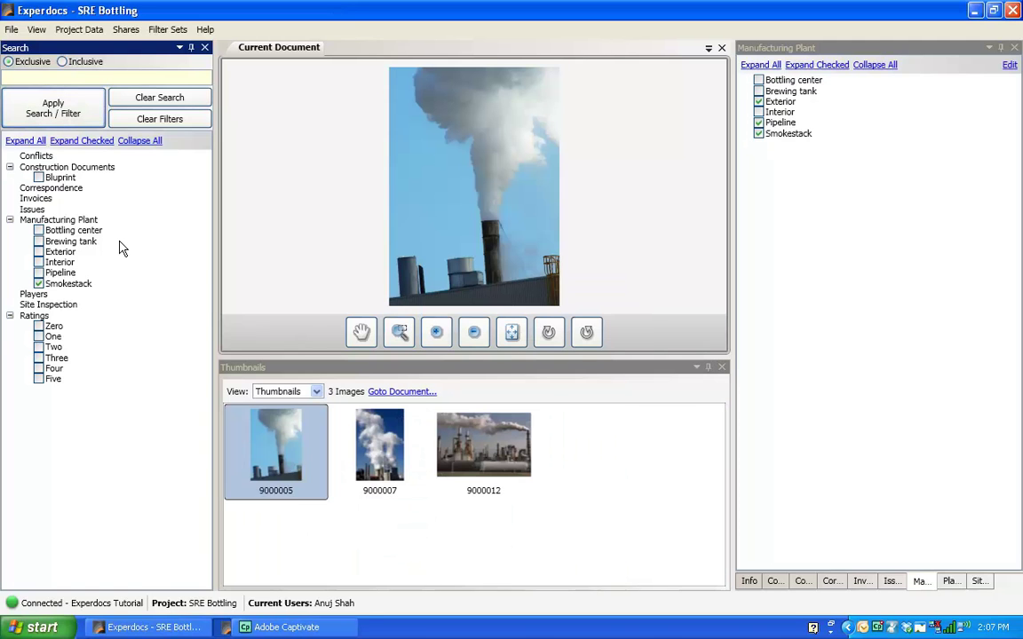
left_click(376, 448)
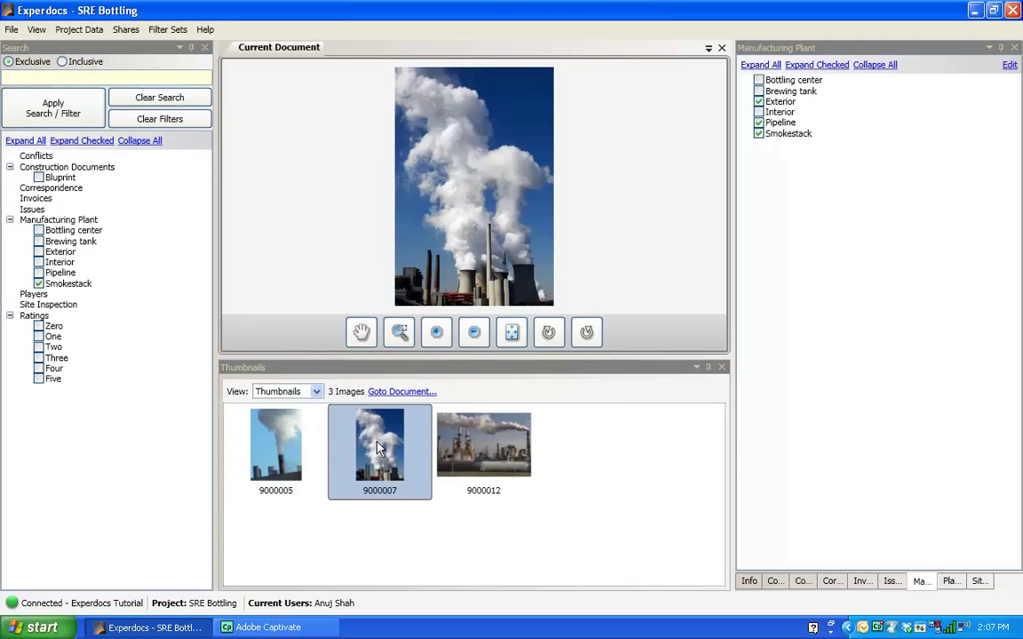
left_click(475, 460)
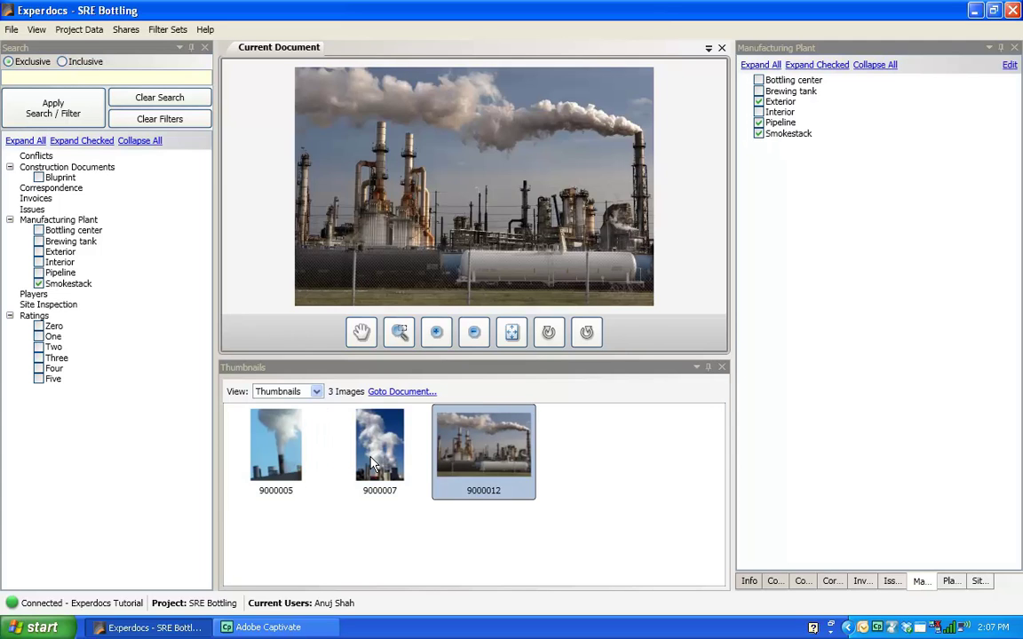
left_click(330, 413)
left_click(243, 419)
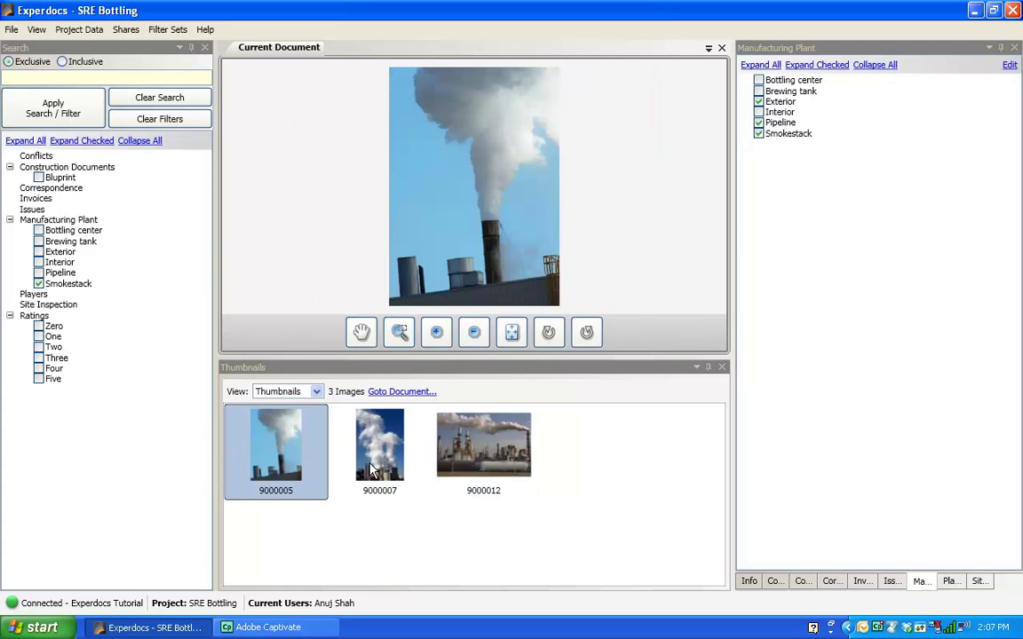
Step: Keep cycling through Smokestack photos 9000007, 9000012 and 9000005, ending on 9000005
left_click(369, 462)
left_click(464, 458)
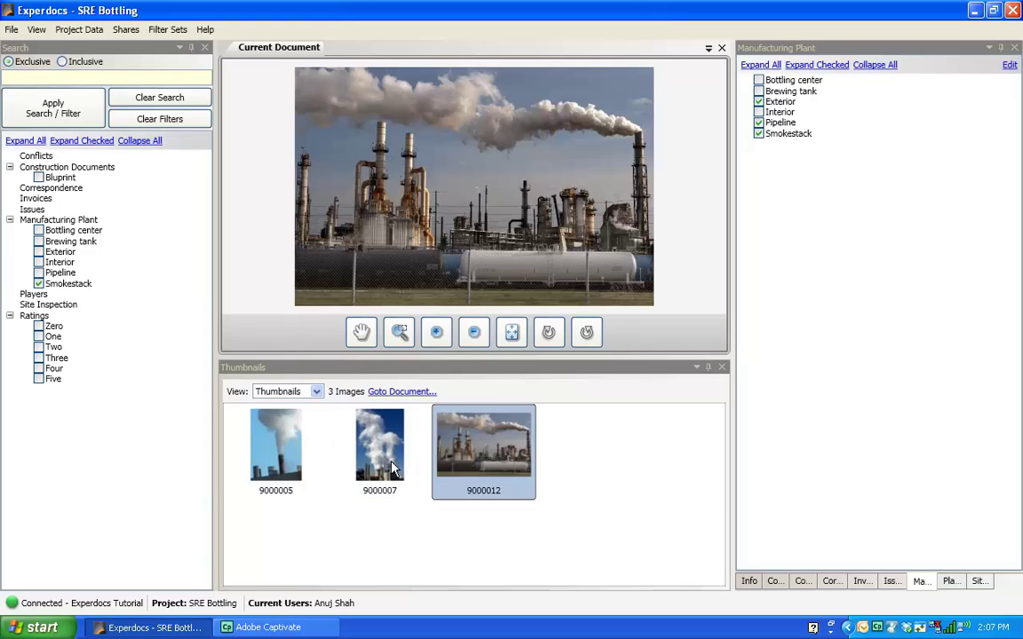
left_click(350, 418)
left_click(324, 453)
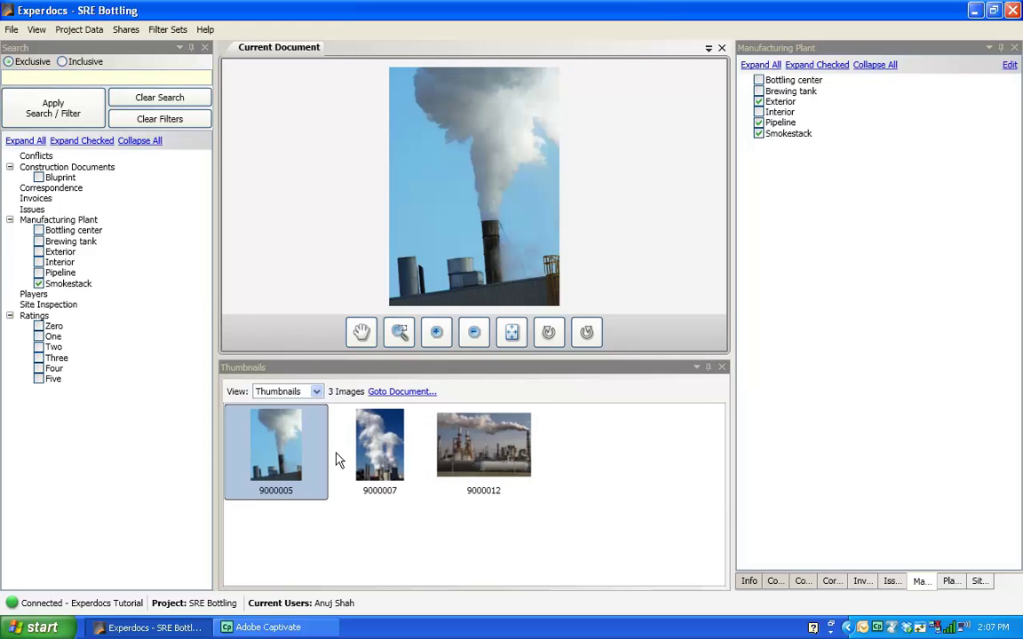
left_click(388, 460)
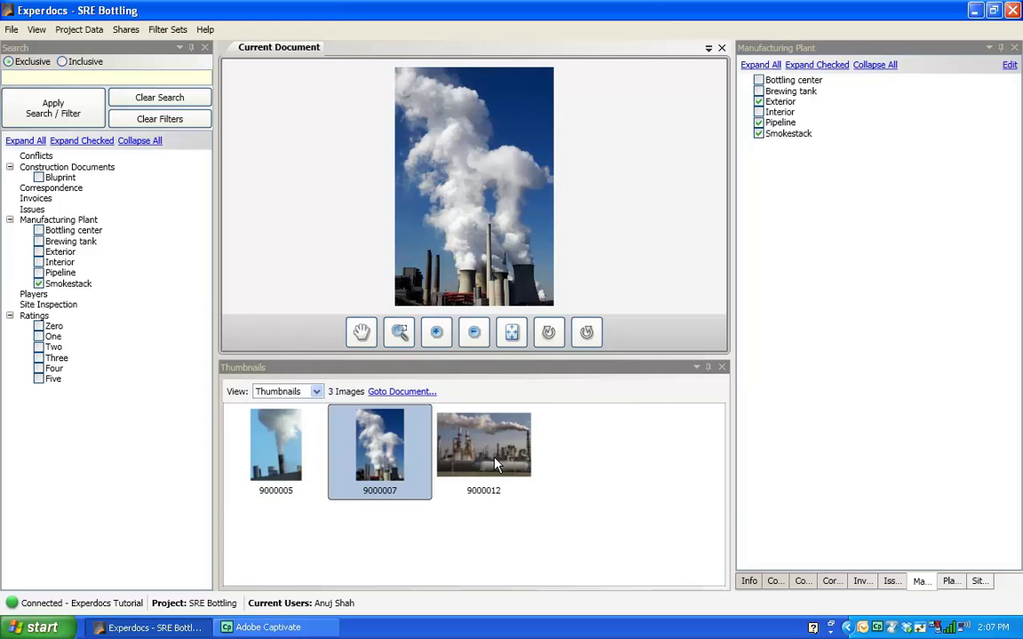
left_click(495, 464)
left_click(333, 451)
left_click(300, 463)
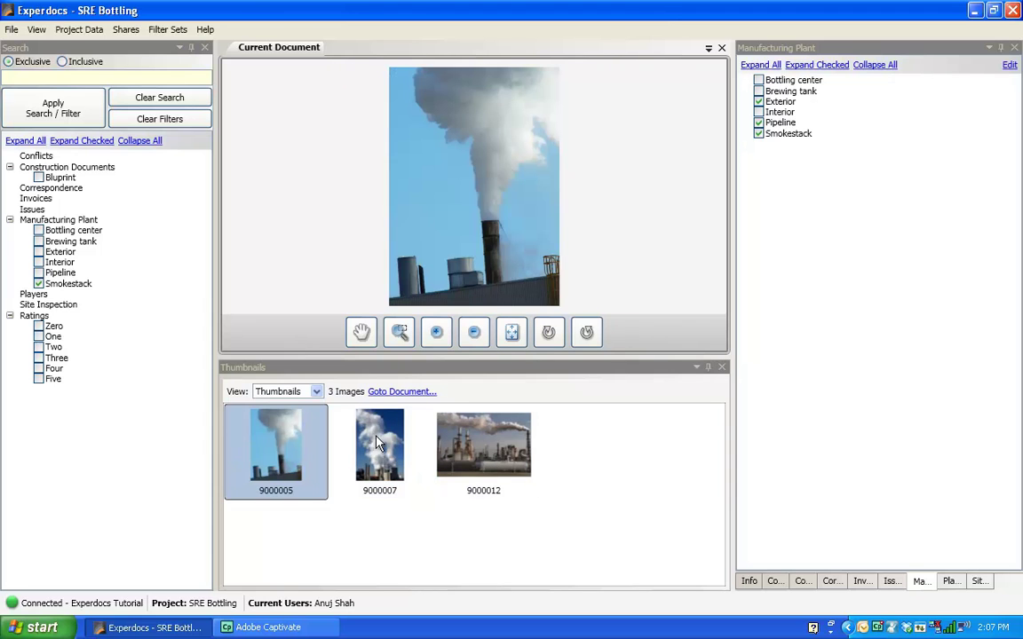
left_click(389, 470)
left_click(494, 466)
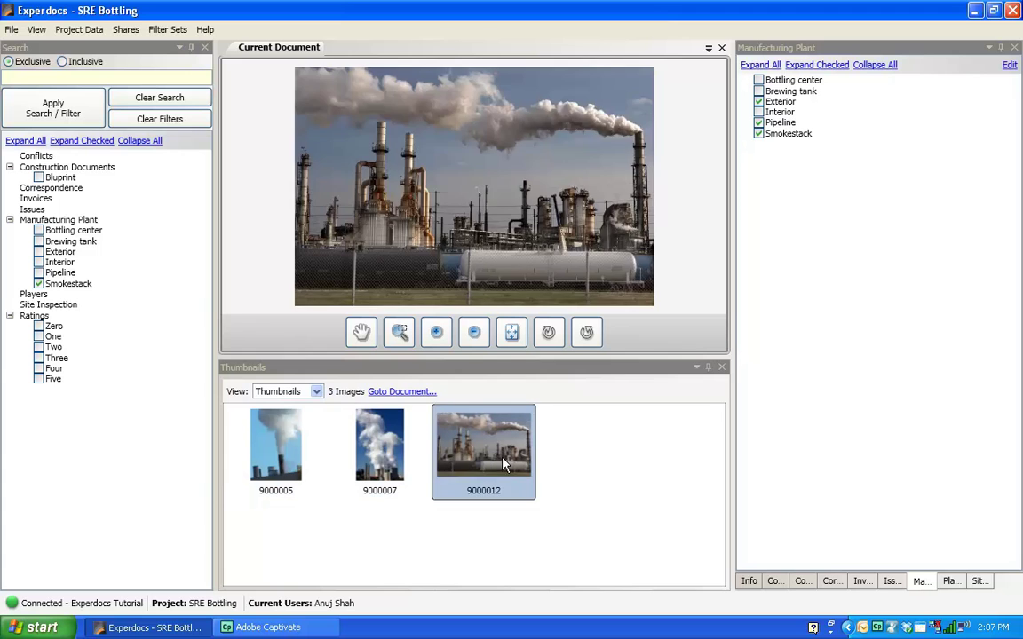
left_click(373, 457)
left_click(293, 457)
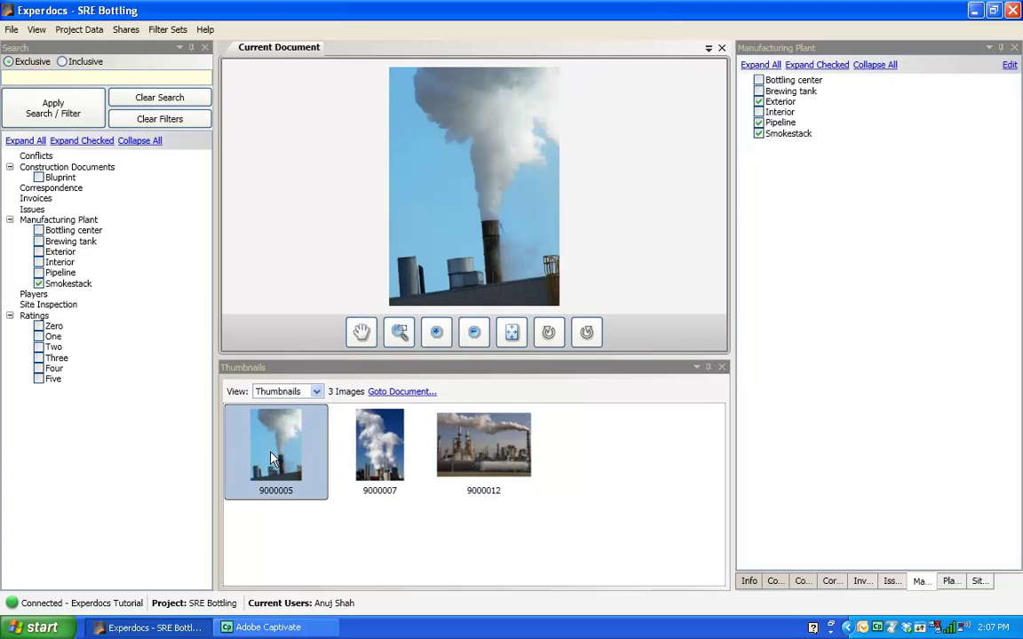
left_click(390, 457)
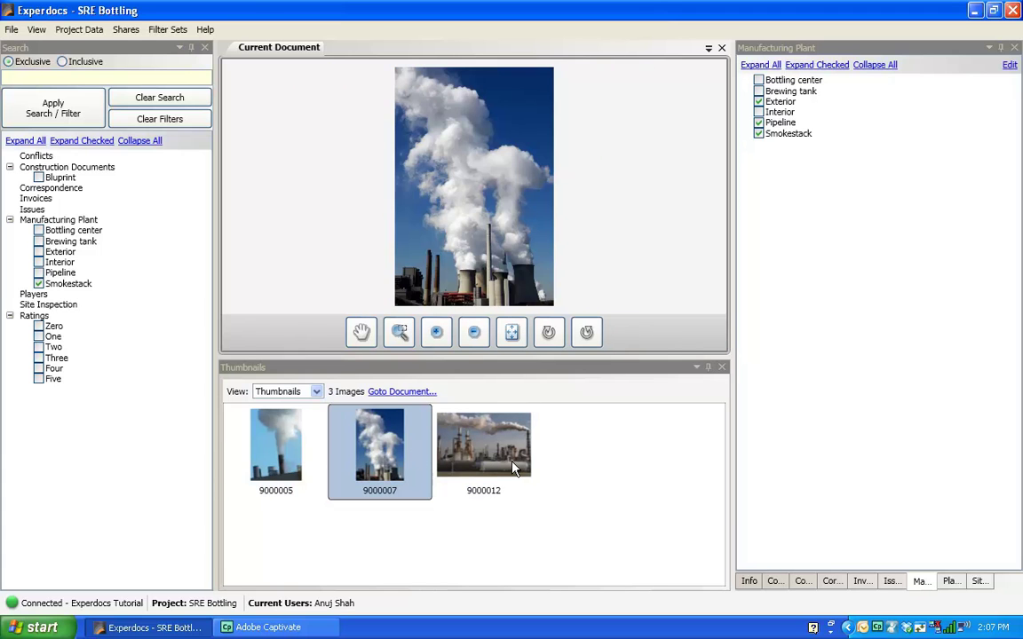
left_click(513, 464)
left_click(382, 473)
left_click(302, 461)
left_click(387, 473)
left_click(470, 471)
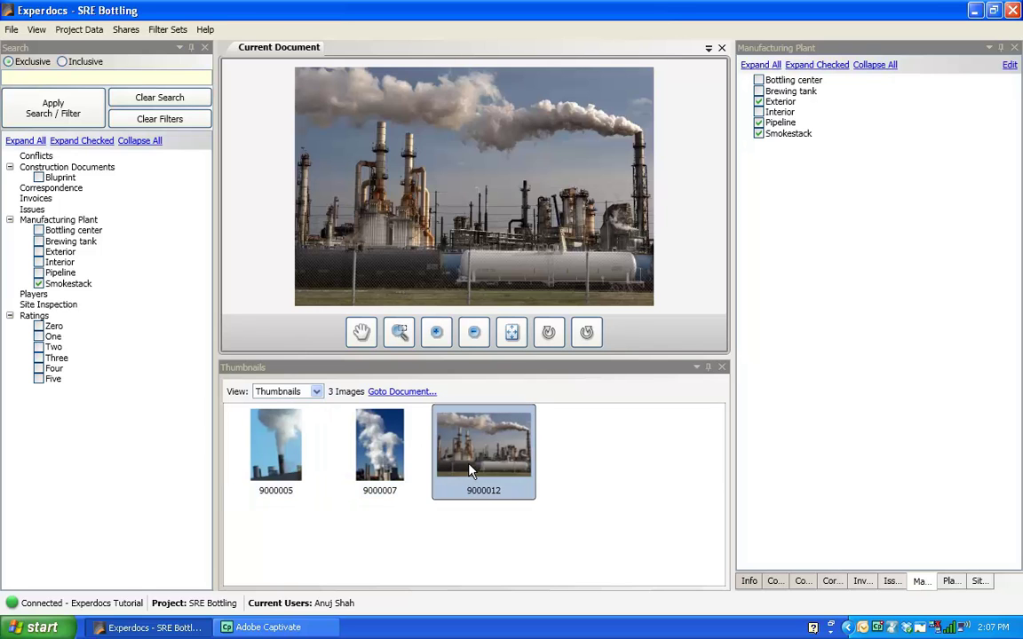
left_click(384, 478)
left_click(298, 468)
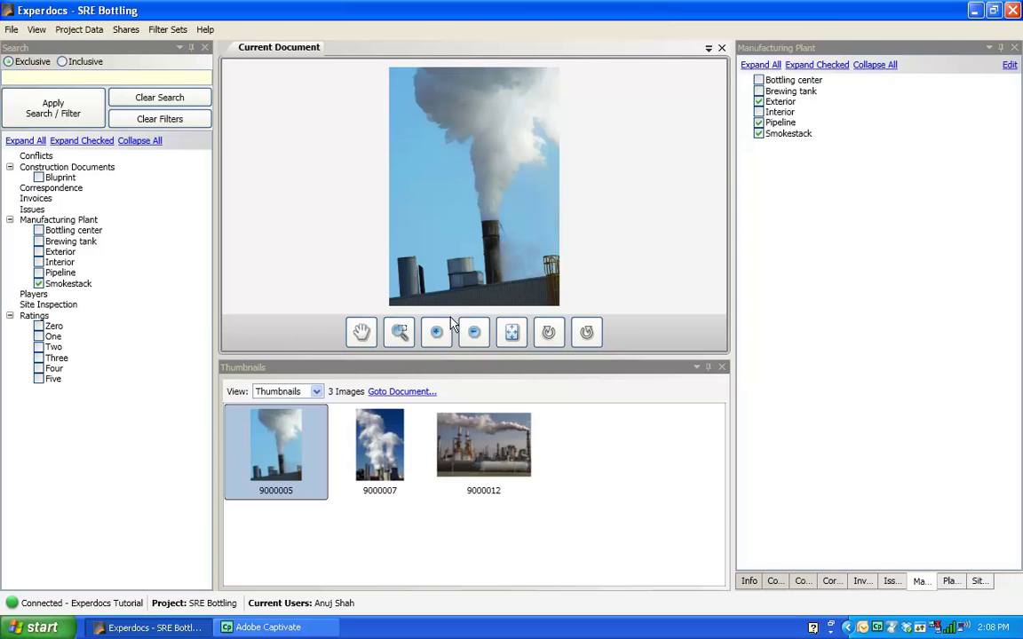
Step: Flip between photos 9000007, 9000005 and 9000012, finishing on refinery photo 9000012
left_click(384, 451)
left_click(484, 464)
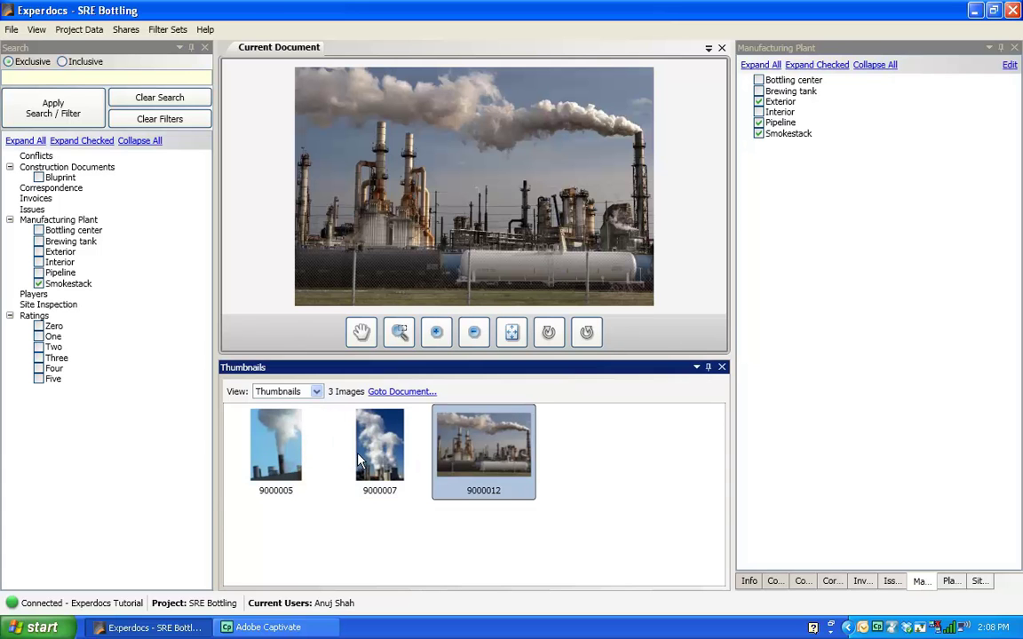
left_click(360, 458)
left_click(286, 453)
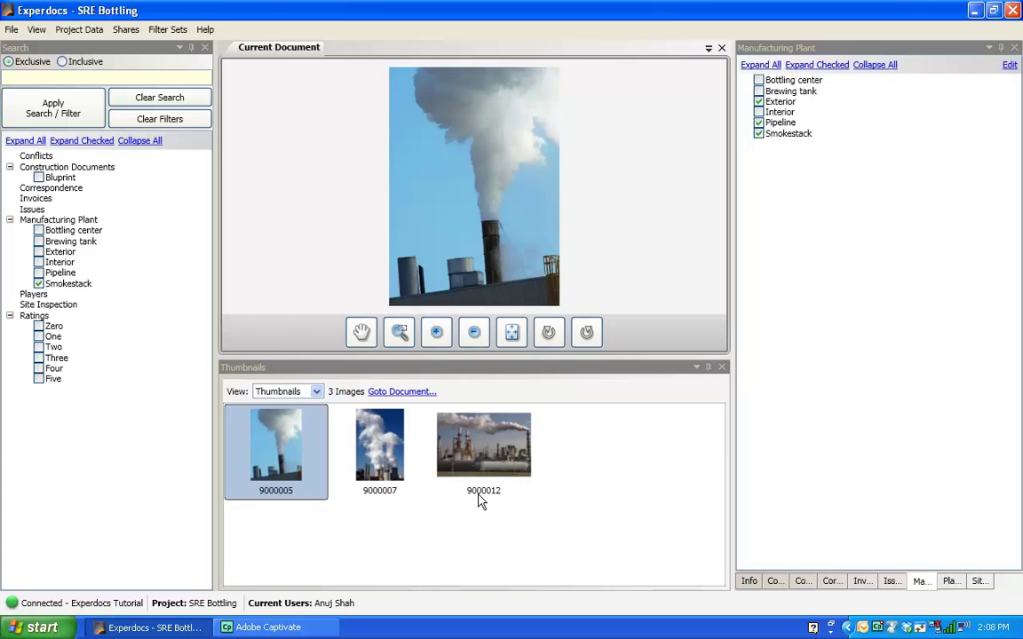
left_click(444, 448)
left_click(373, 475)
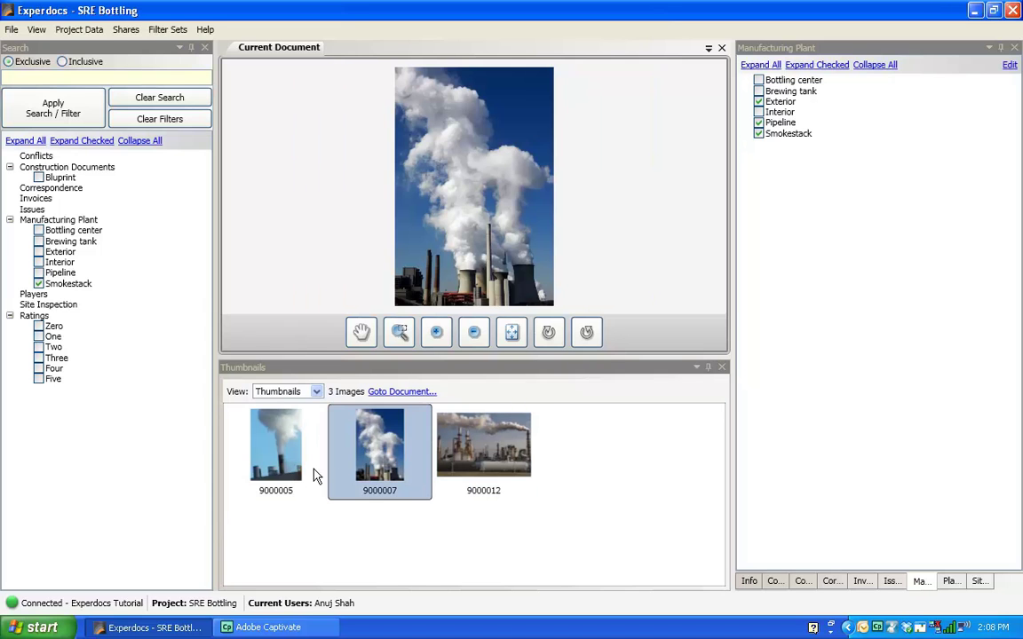
left_click(276, 426)
left_click(389, 486)
left_click(471, 458)
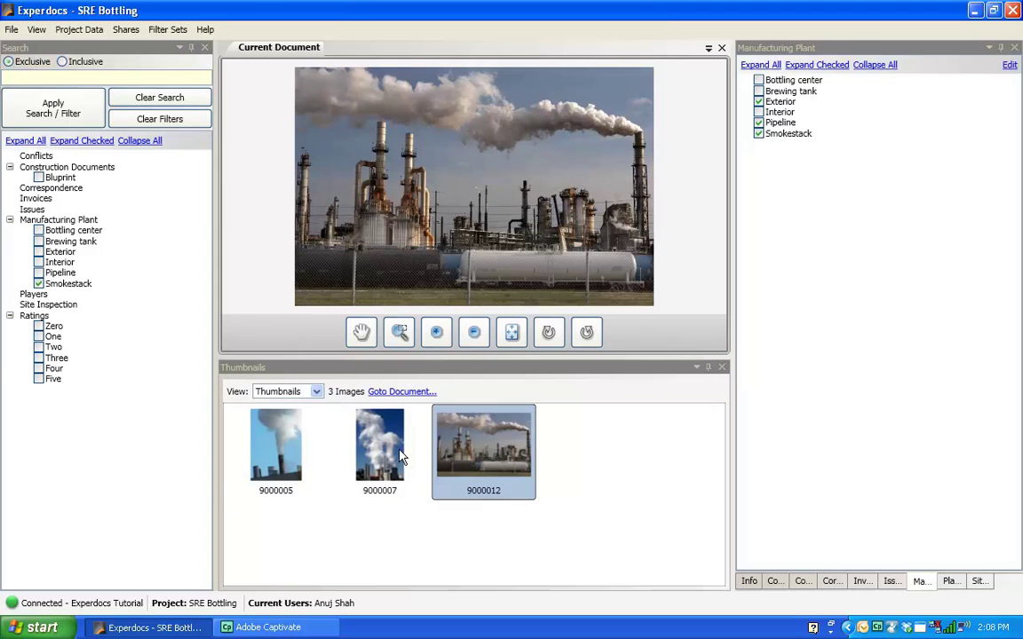
left_click(378, 453)
left_click(286, 462)
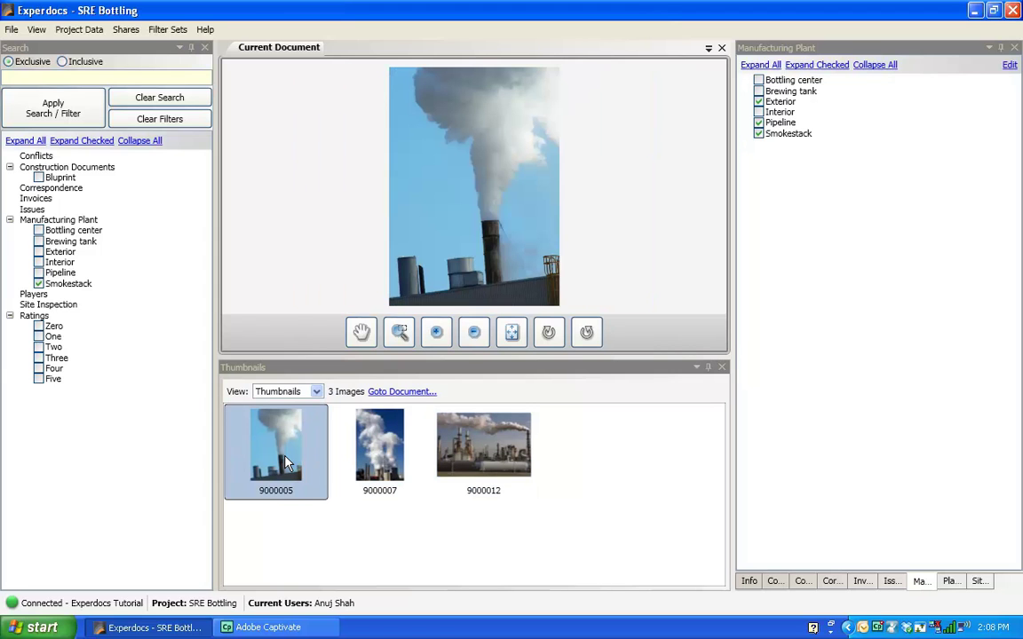
left_click(380, 455)
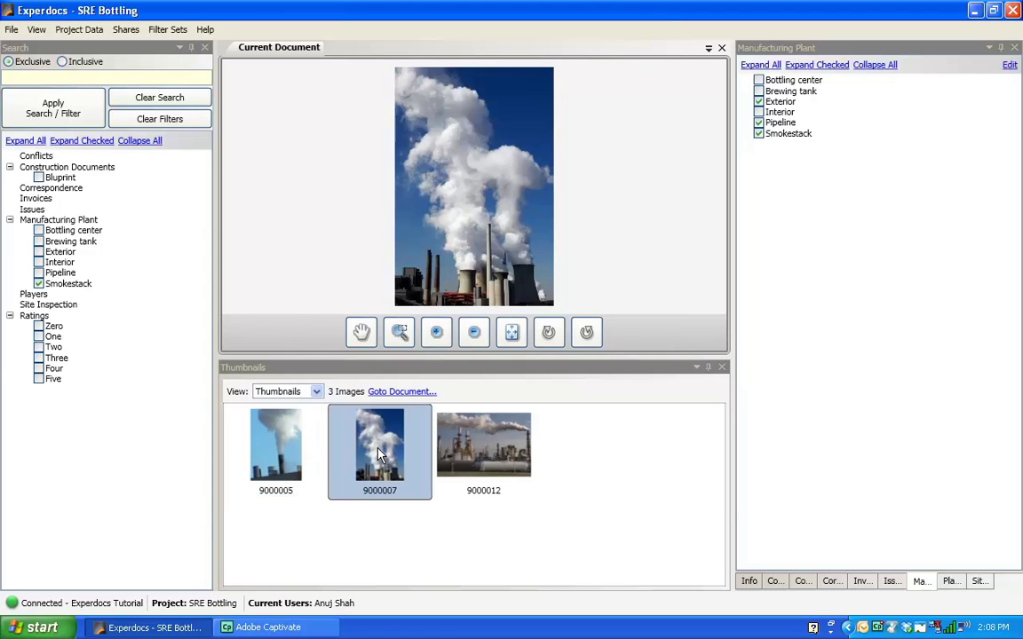
left_click(292, 455)
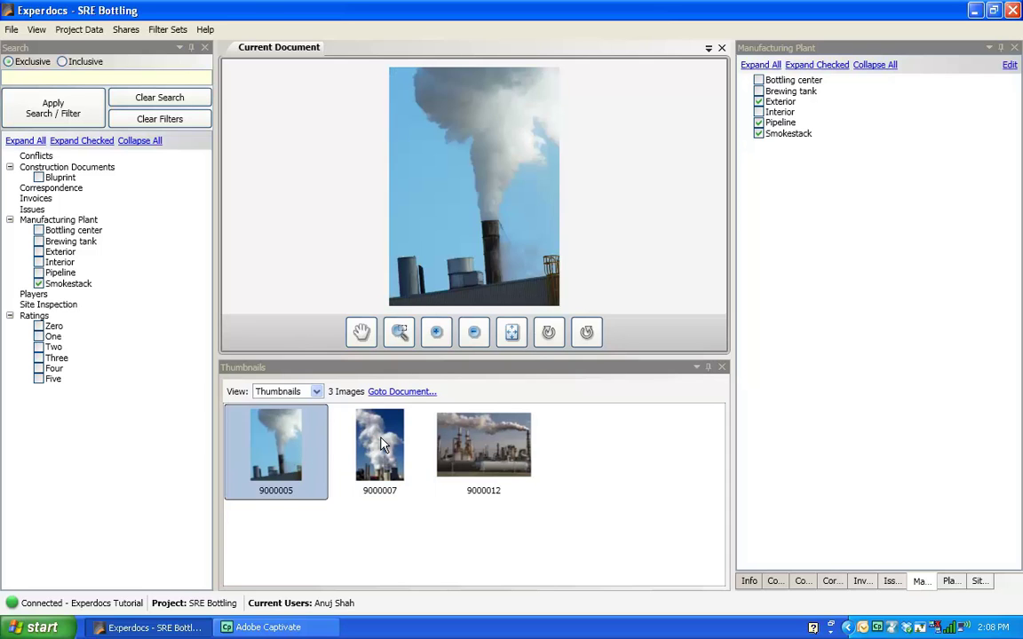
left_click(383, 446)
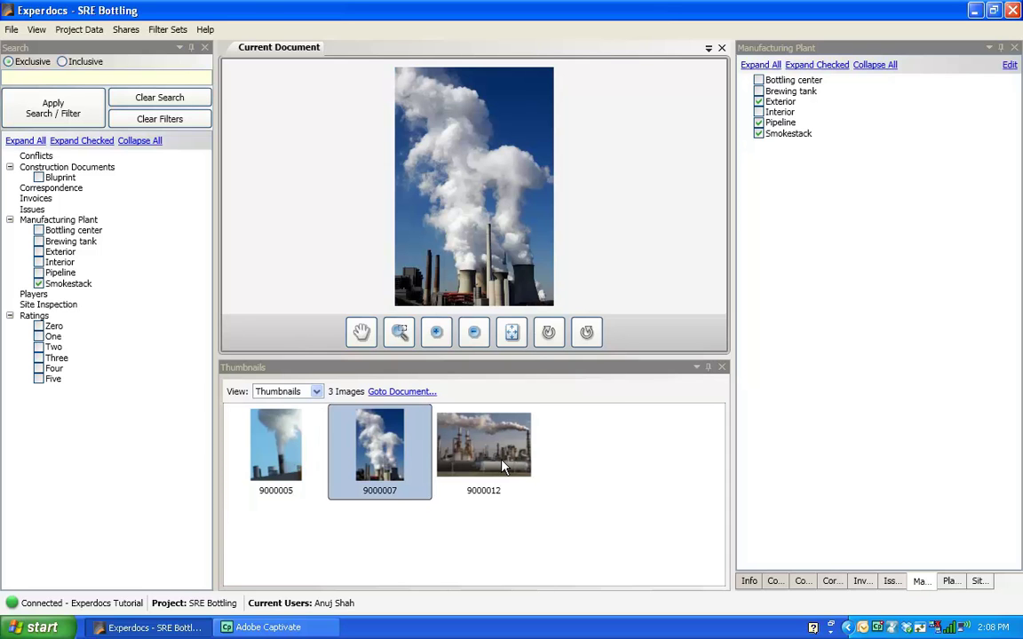
left_click(505, 465)
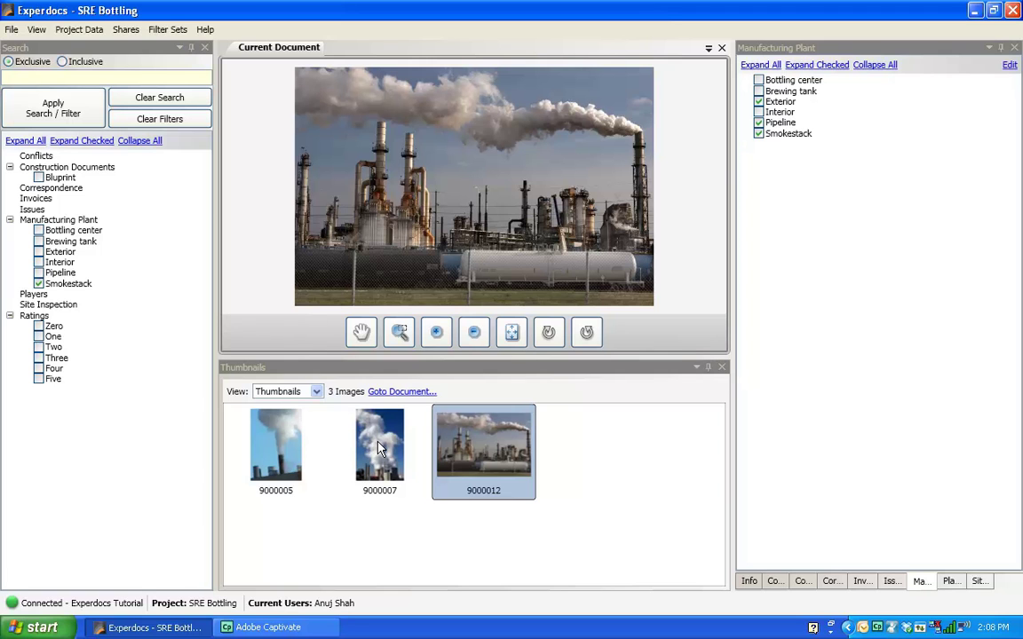
Step: Clear the Smokestack filter to bring back all 12 images and display blueprint 9000004
left_click(161, 121)
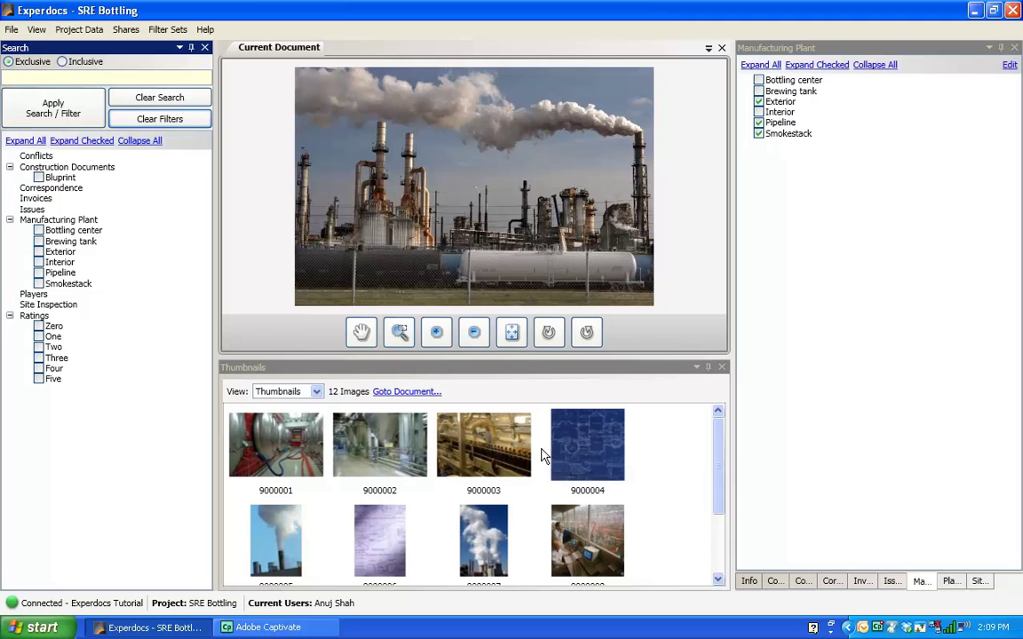
left_click(582, 451)
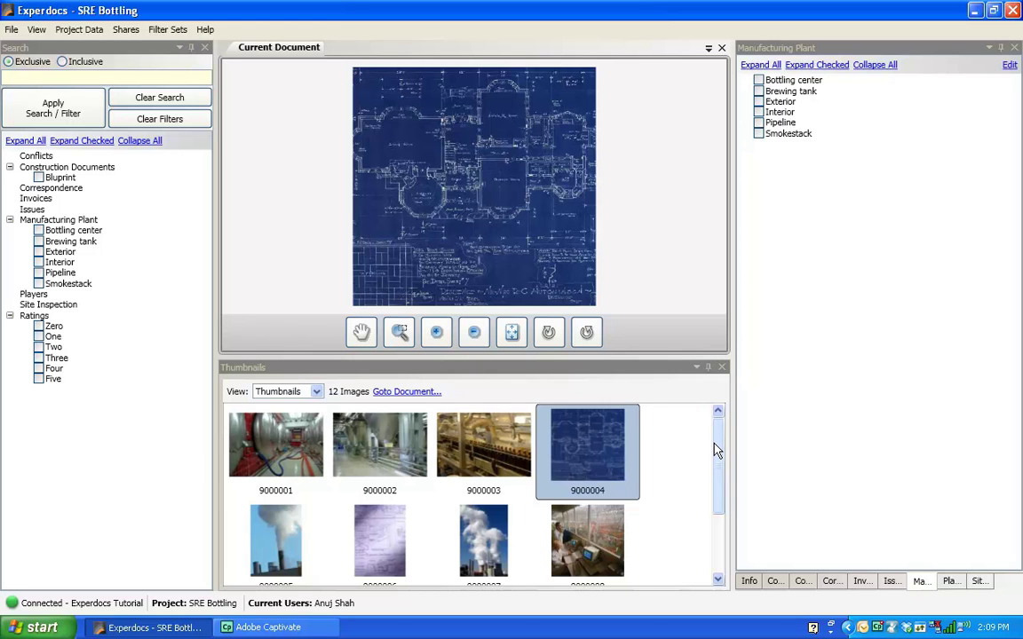
Step: Share blueprint 9000004 online as 'Bluprint Brewing Tank' and begin its faulty-pipeline building plan description
left_click(127, 32)
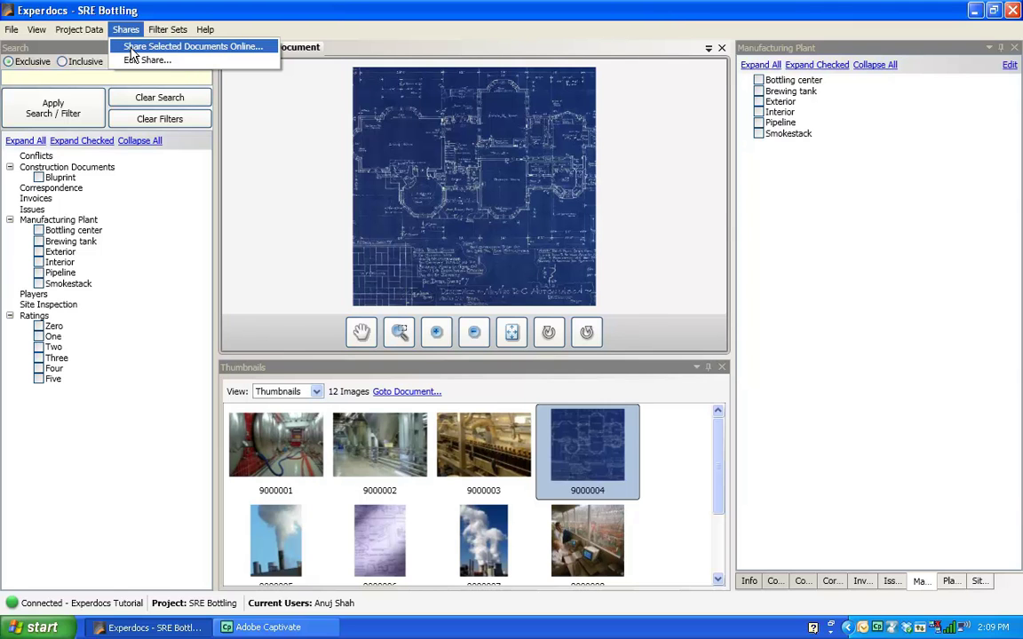
left_click(131, 47)
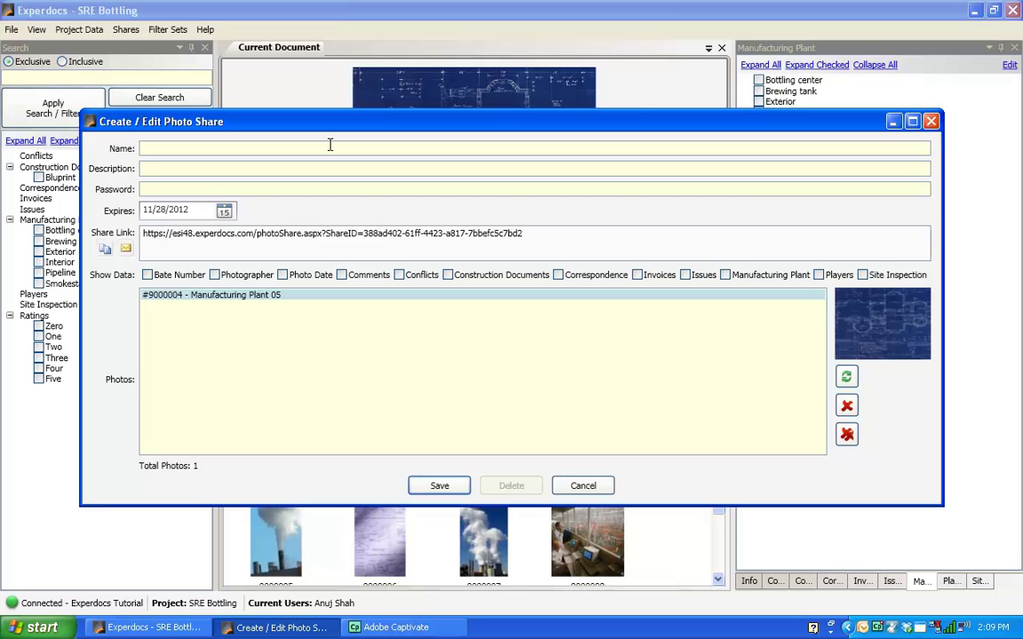
type("Bluprint Brewing Tank")
left_click(331, 171)
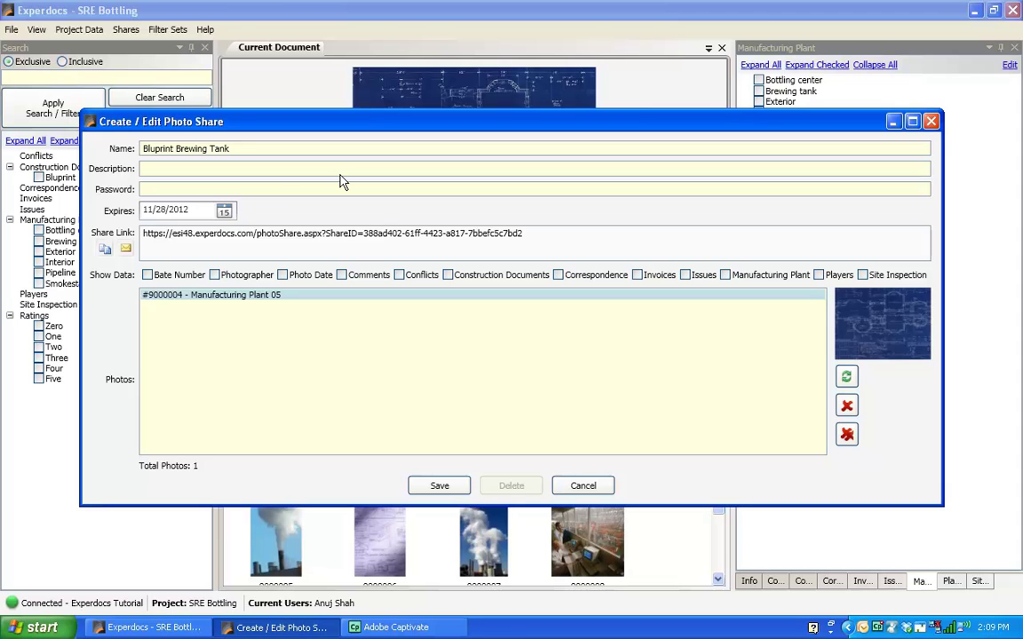
type("Building plan for faulty pipeline.  Flease re")
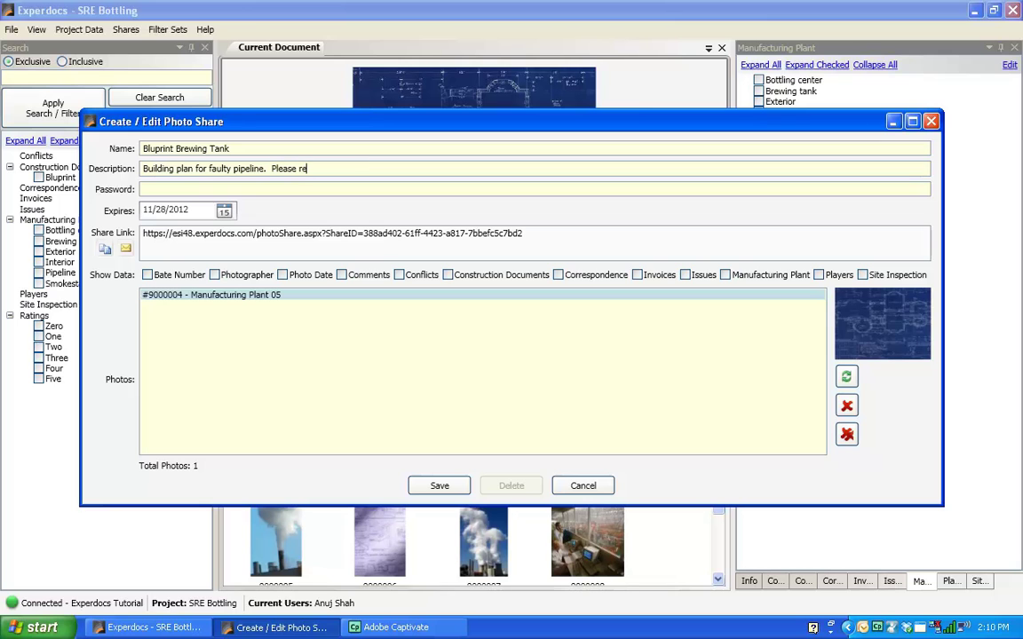
type("view and advise in conjunciton with issue ")
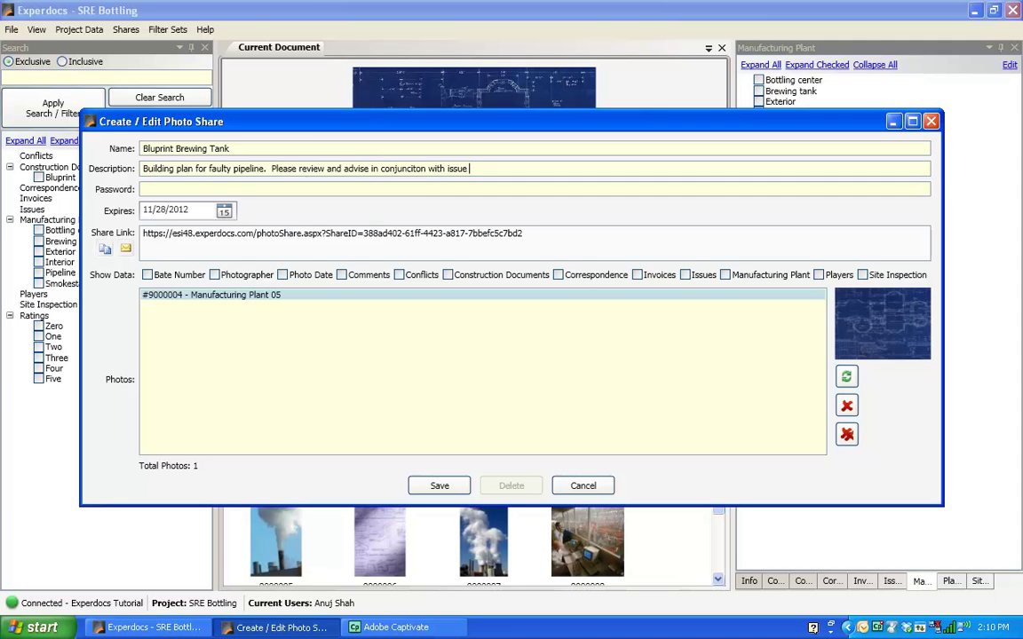
type("42")
type("A")
type(" am")
type("d confi")
type("ict ")
type("3V")
type("B")
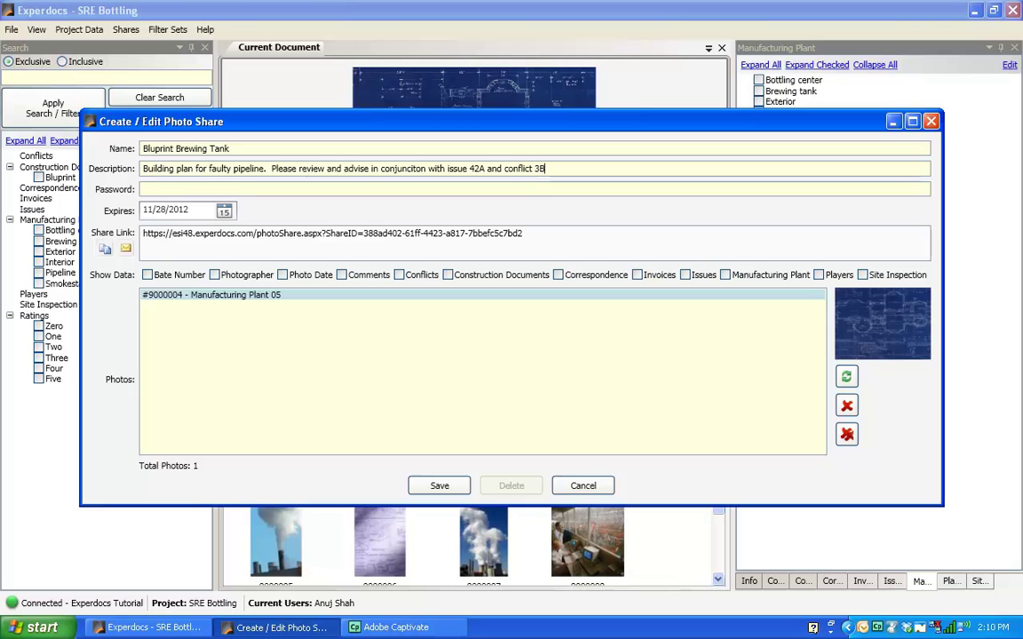
type(".")
Step: Give the share a password and keep its expiry date at 11/28/2012
left_click(331, 189)
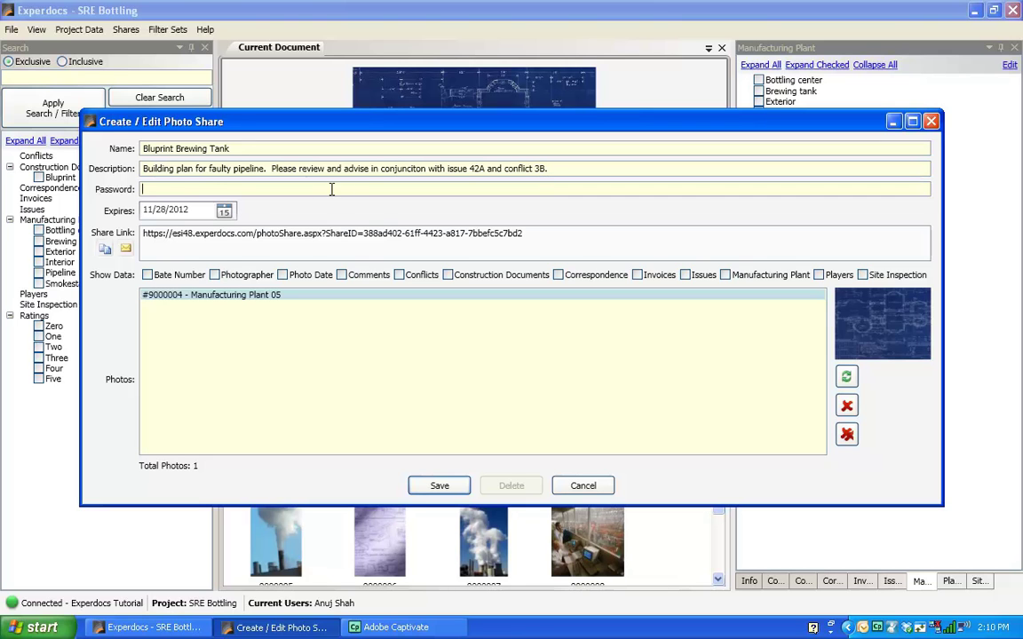
left_click(223, 211)
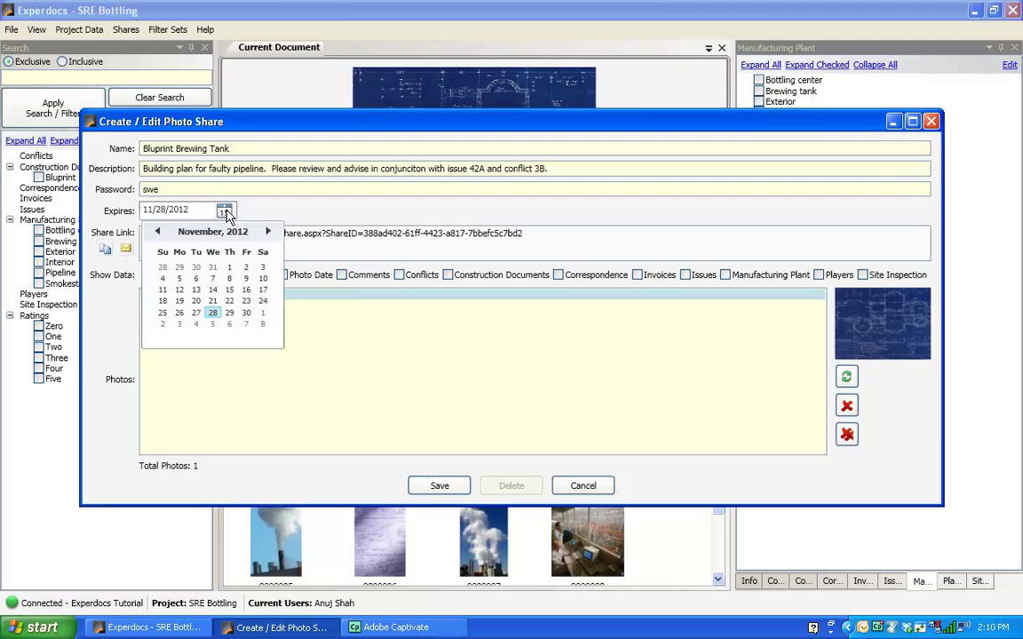
left_click(310, 217)
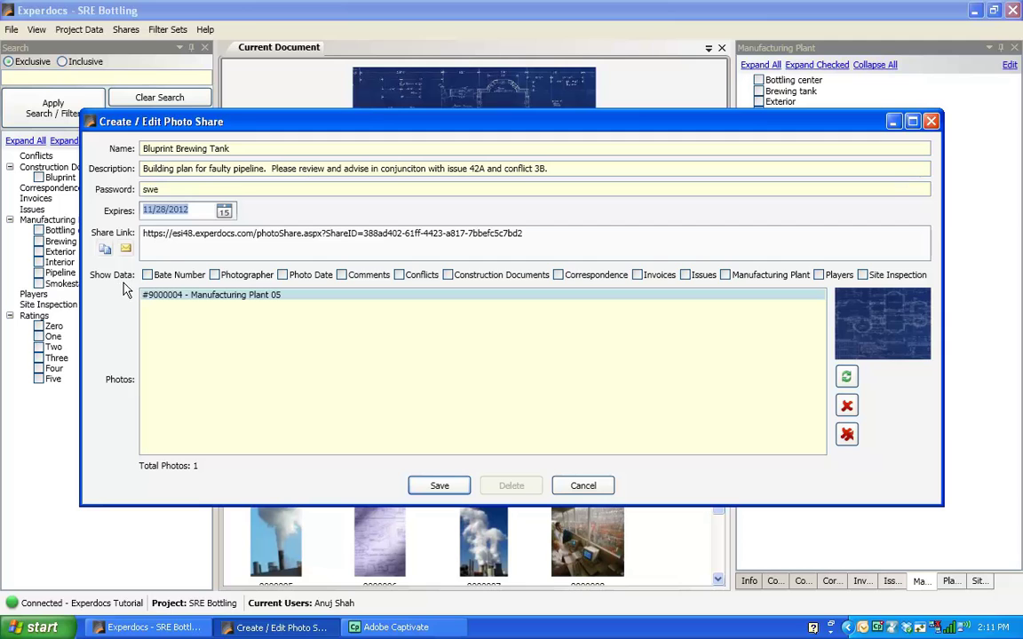
Step: Show Bate Number, Photographer, Comments and Manufacturing Plant data, then save the share
left_click(148, 276)
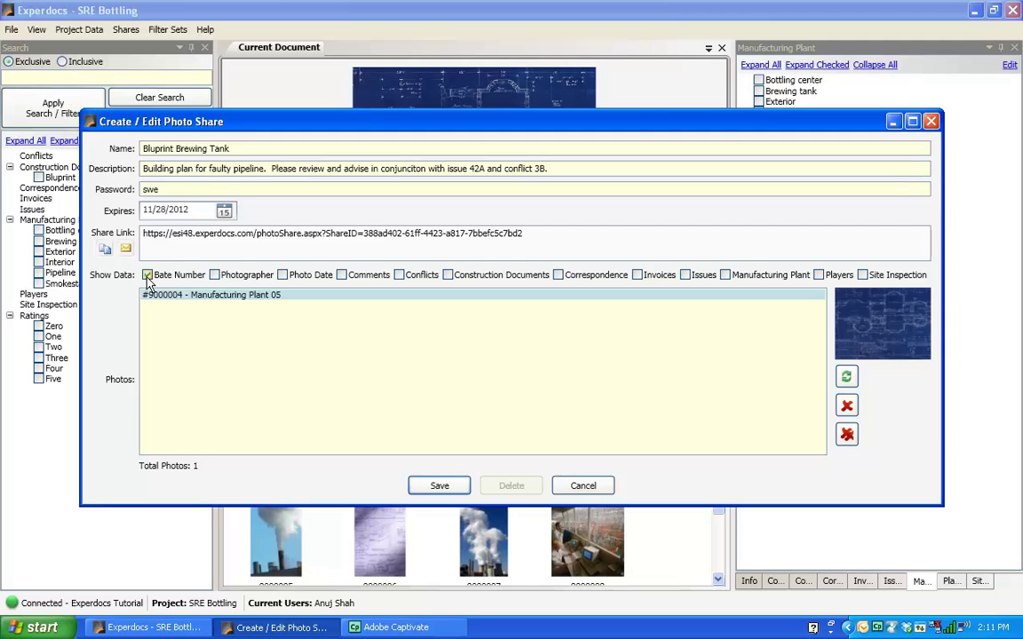
left_click(214, 276)
left_click(342, 275)
left_click(726, 276)
left_click(438, 487)
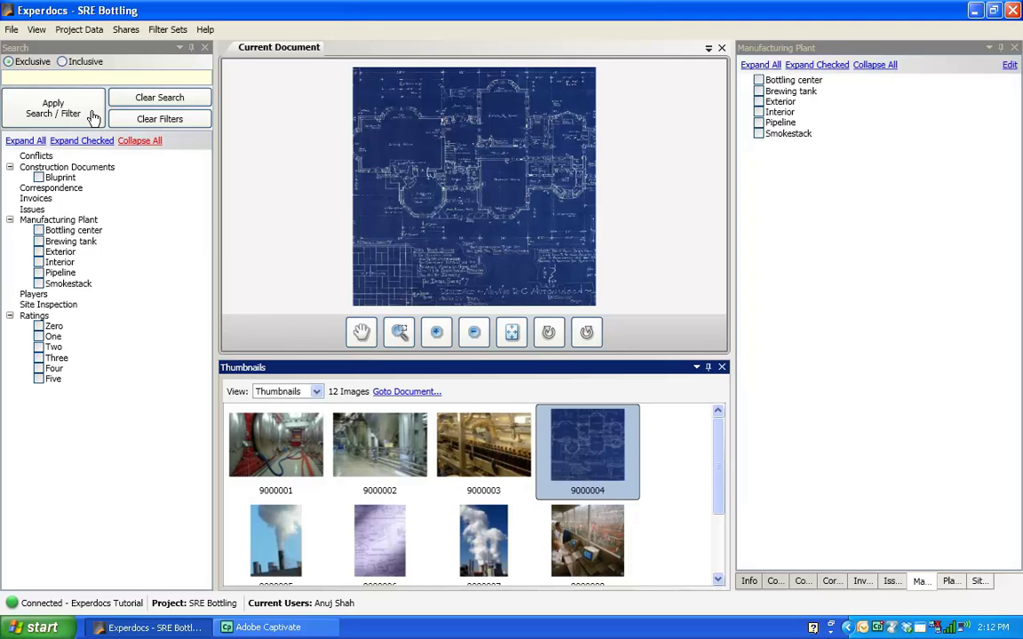
Step: Choose File > Invite Someone to Access Your Account to reach the Add Experdocs User page
left_click(9, 32)
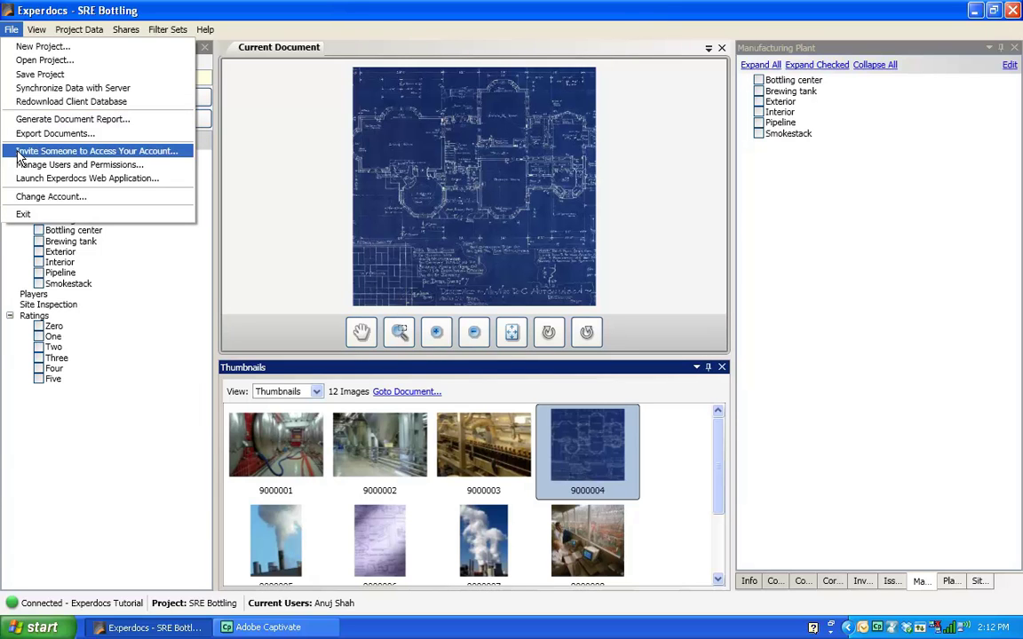
left_click(17, 152)
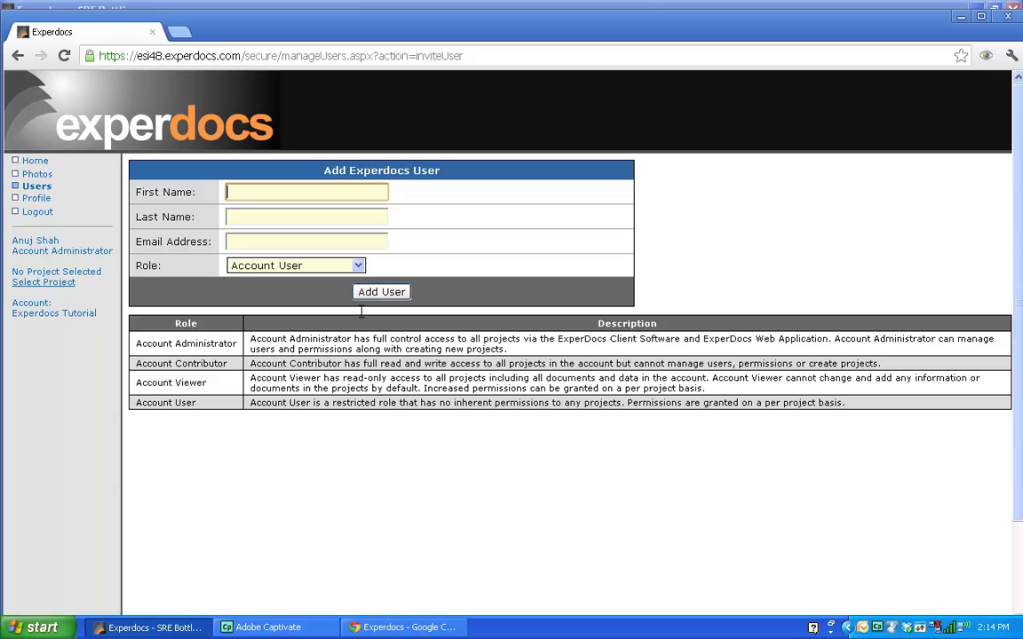
Step: Enter the new user's first name and last name
type("thomad")
key("BackSpace")
type("s")
left_click(306, 221)
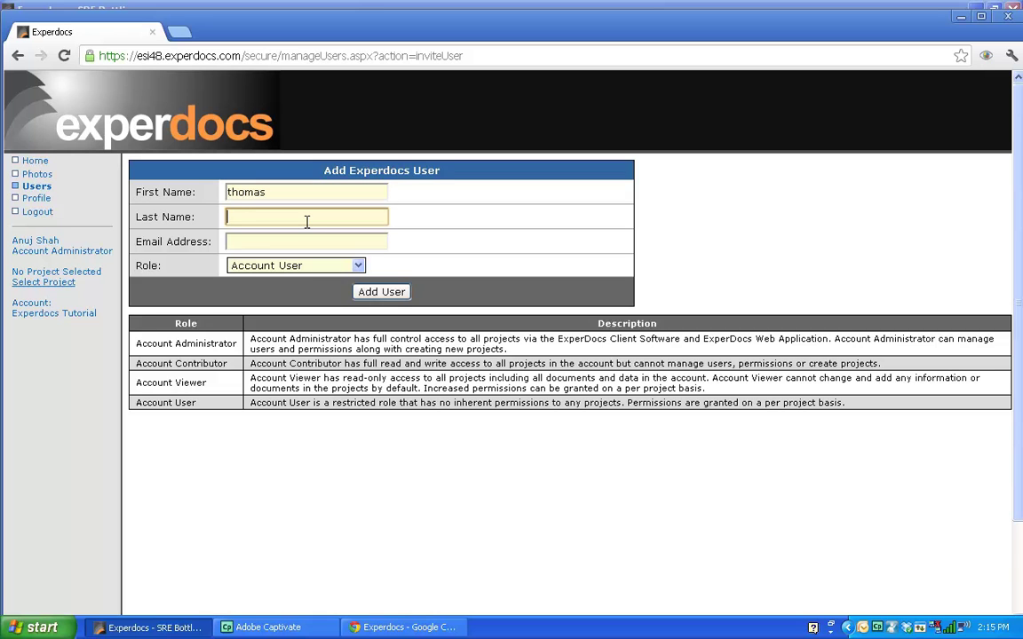
type("y")
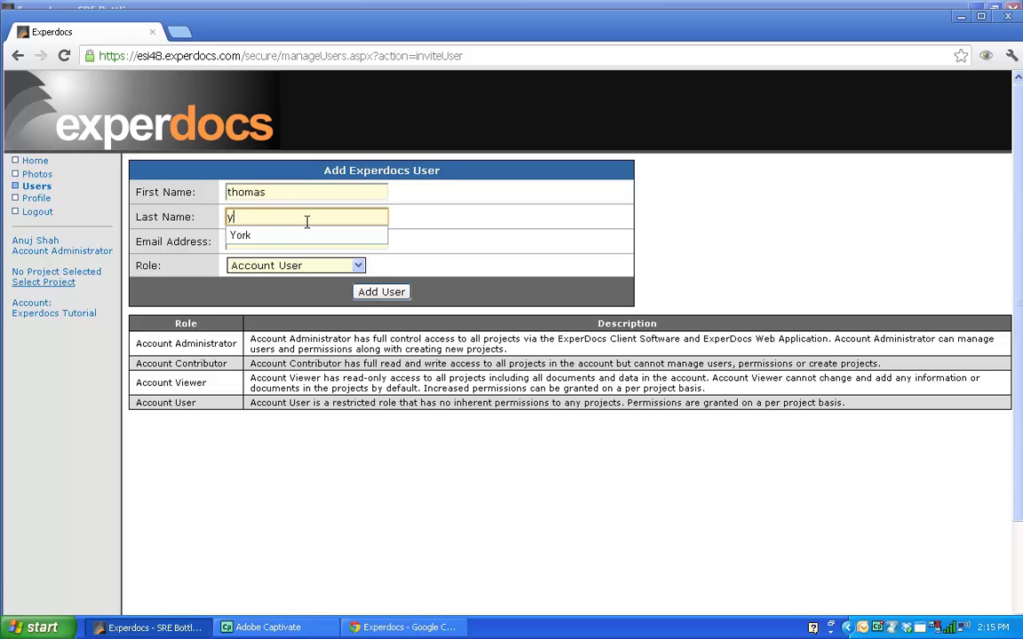
key("BackSpace")
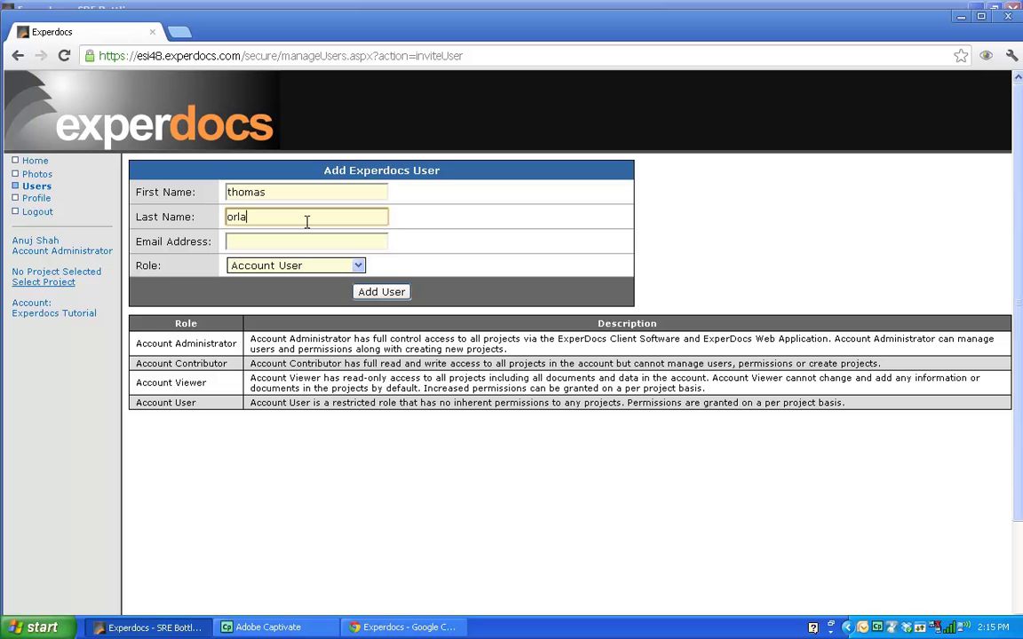
Step: Fill in the user's e-mail address, keep the Account User role, and add the user
left_click(306, 244)
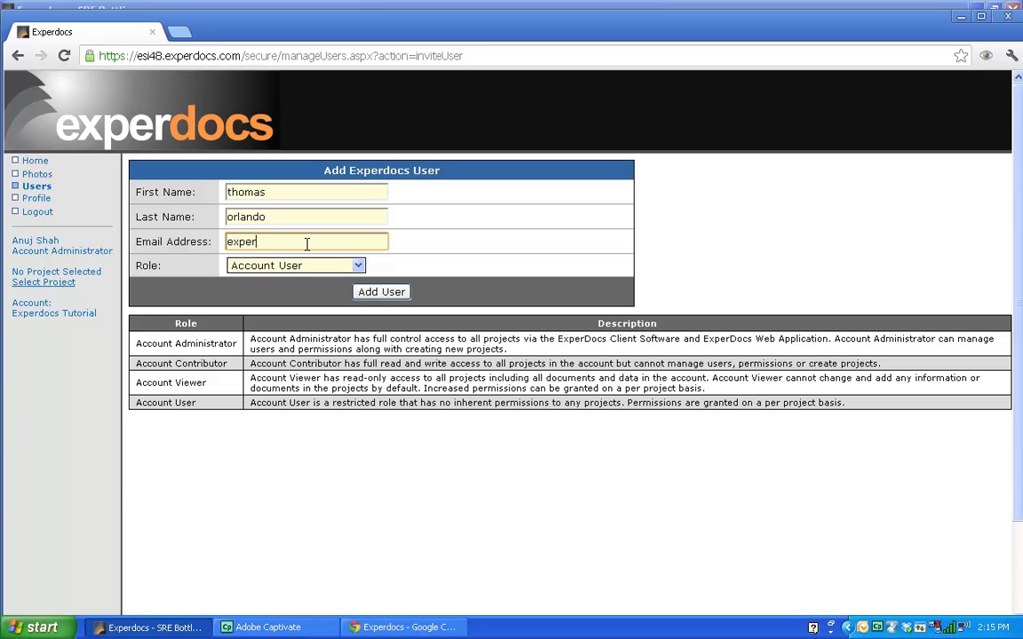
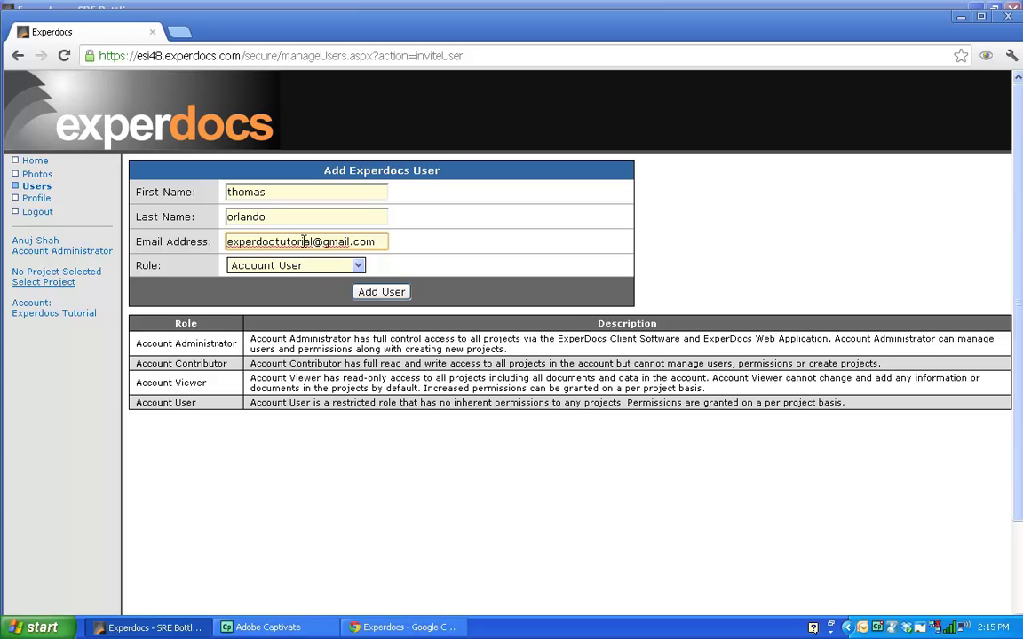
left_click(358, 267)
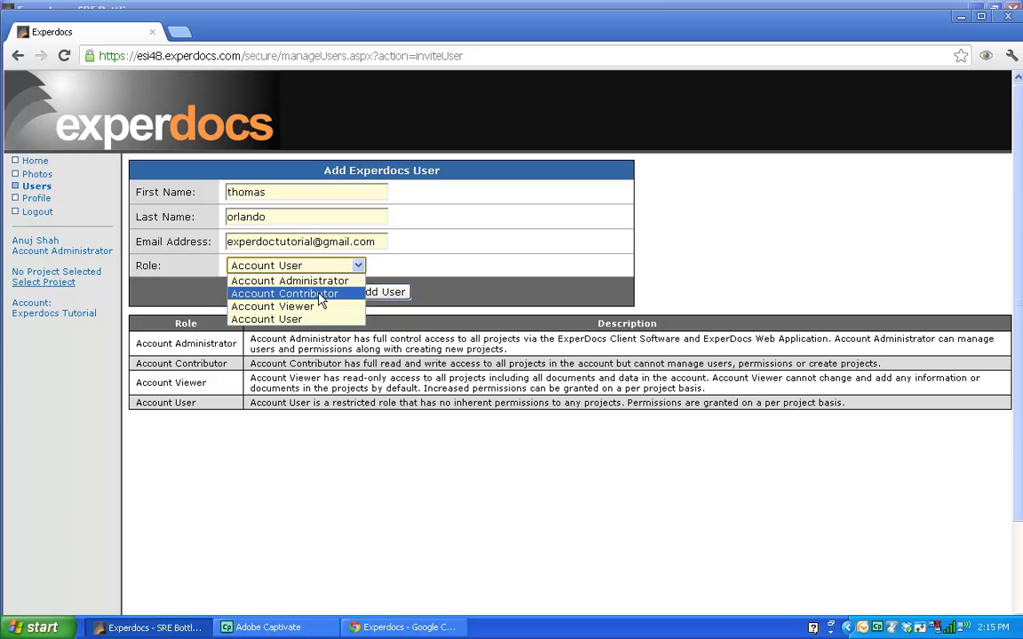
left_click(284, 319)
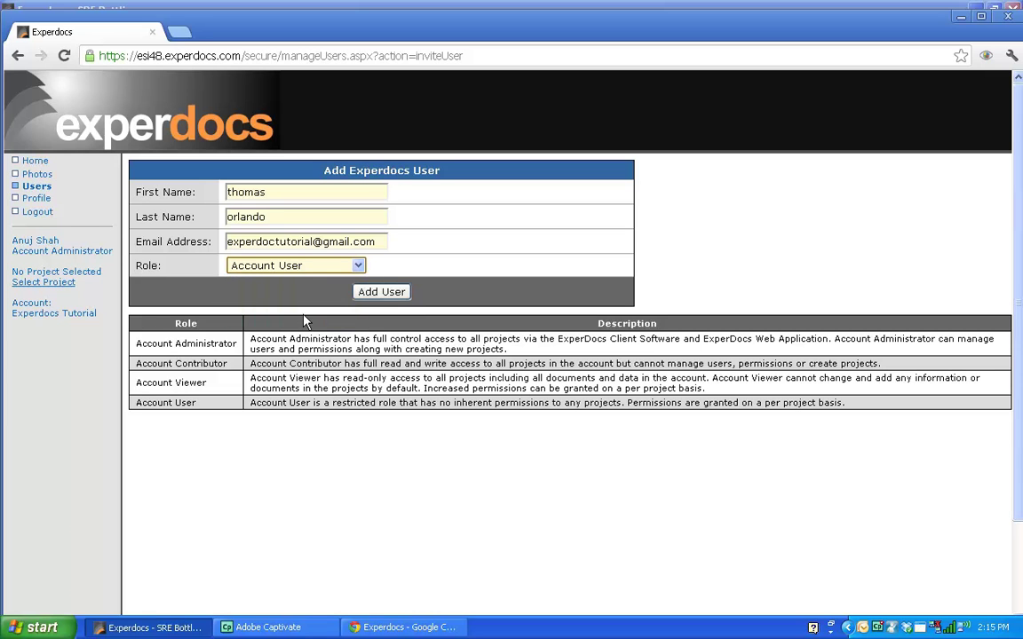
left_click(392, 294)
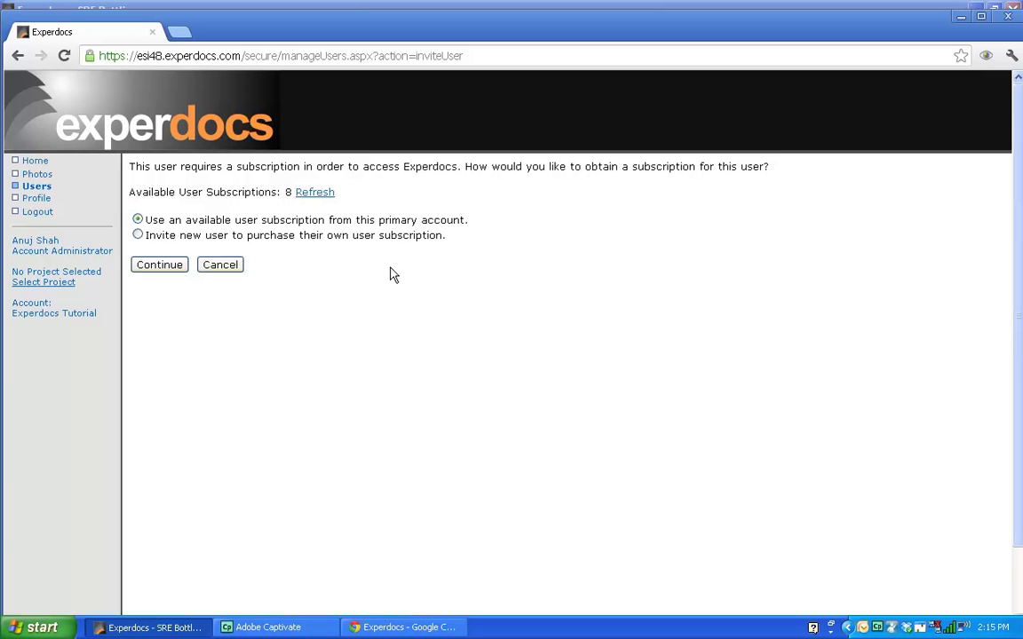
Step: Assign an available user subscription and finish to show the new user's profile
left_click(162, 269)
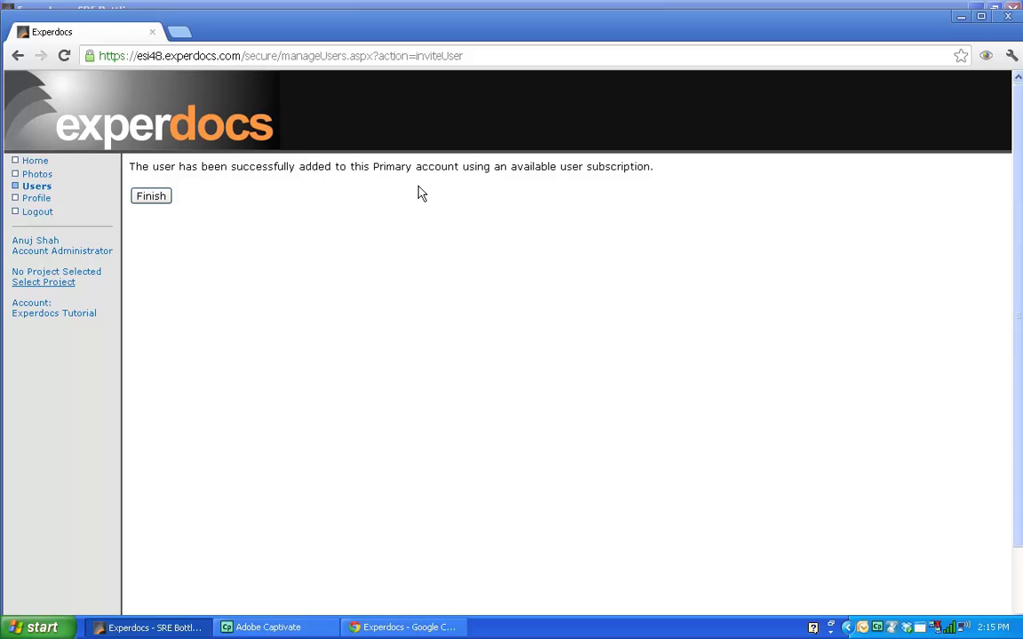
left_click(147, 198)
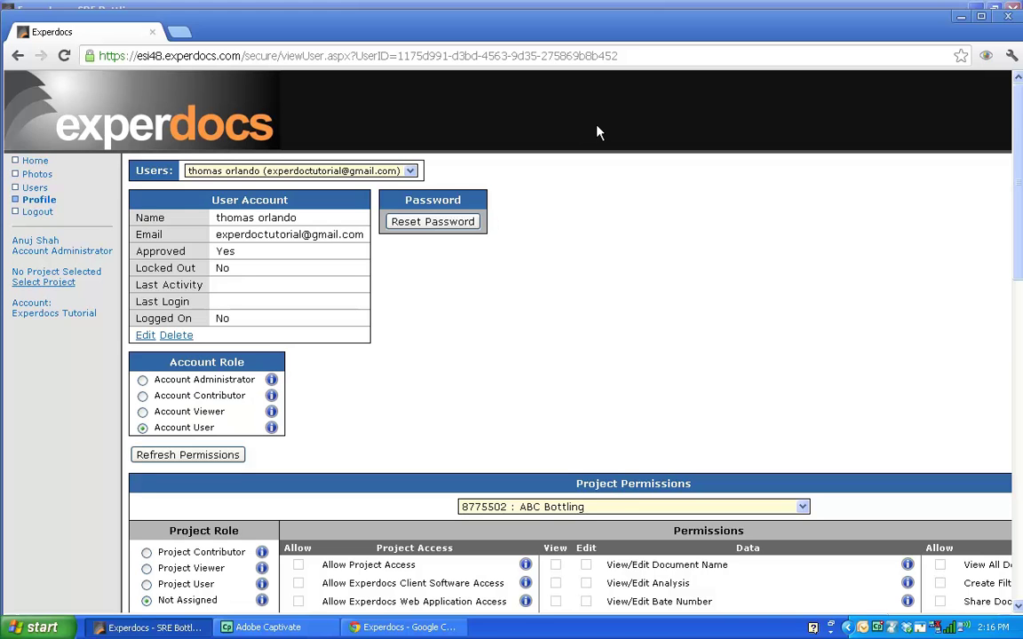
scroll(606, 133, "down", 2)
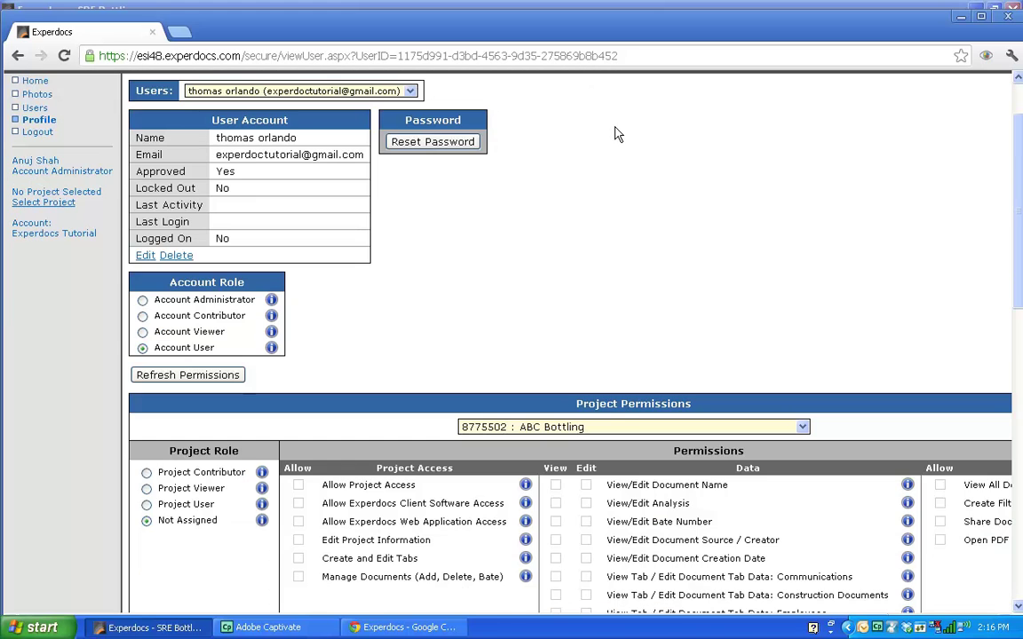
scroll(633, 135, "up", 2)
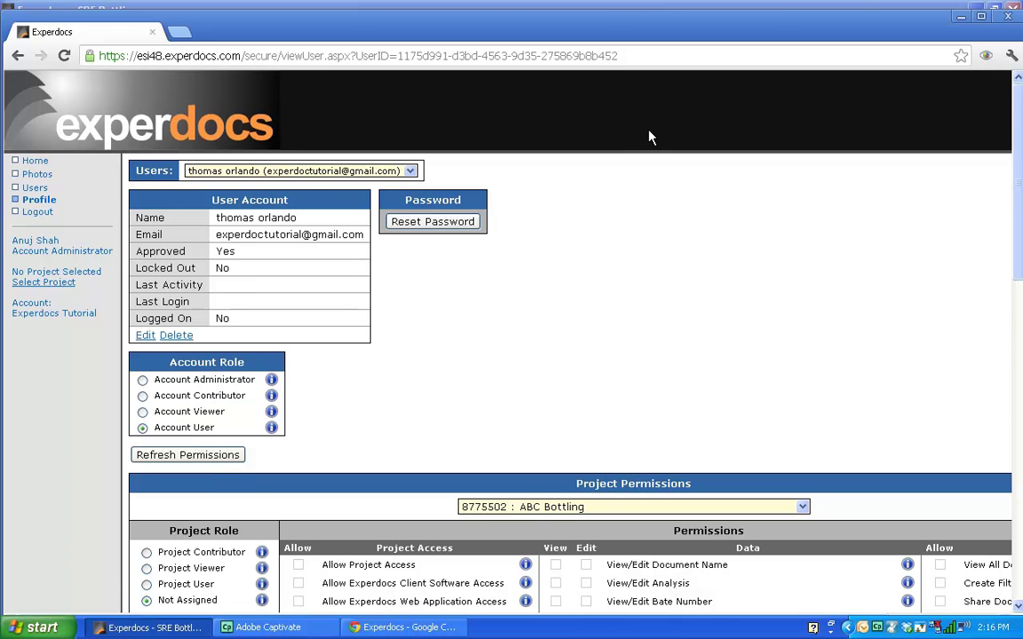
scroll(657, 139, "down", 6)
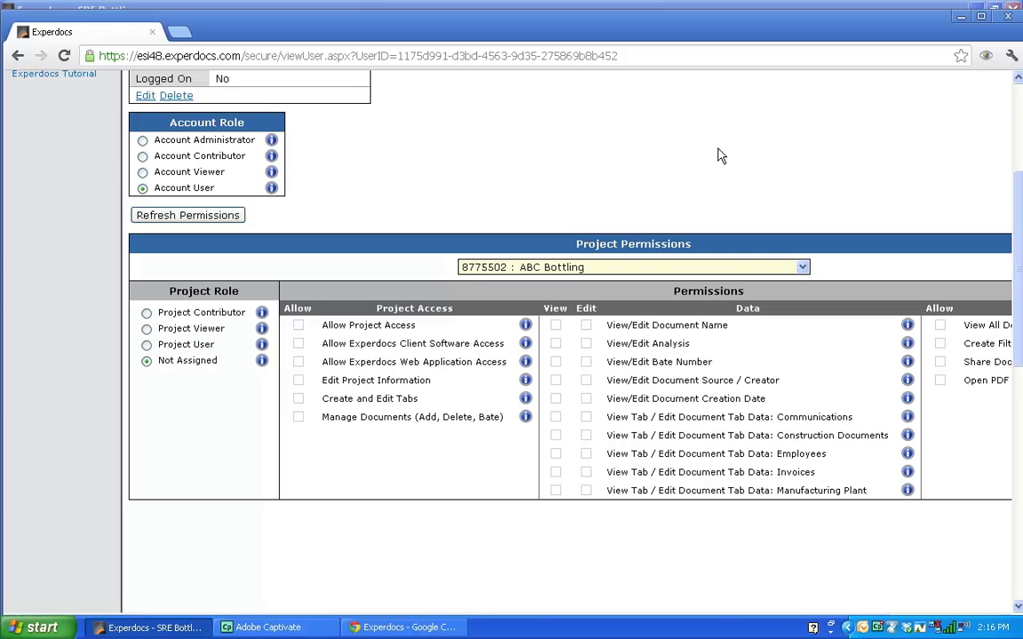
scroll(724, 157, "up", 3)
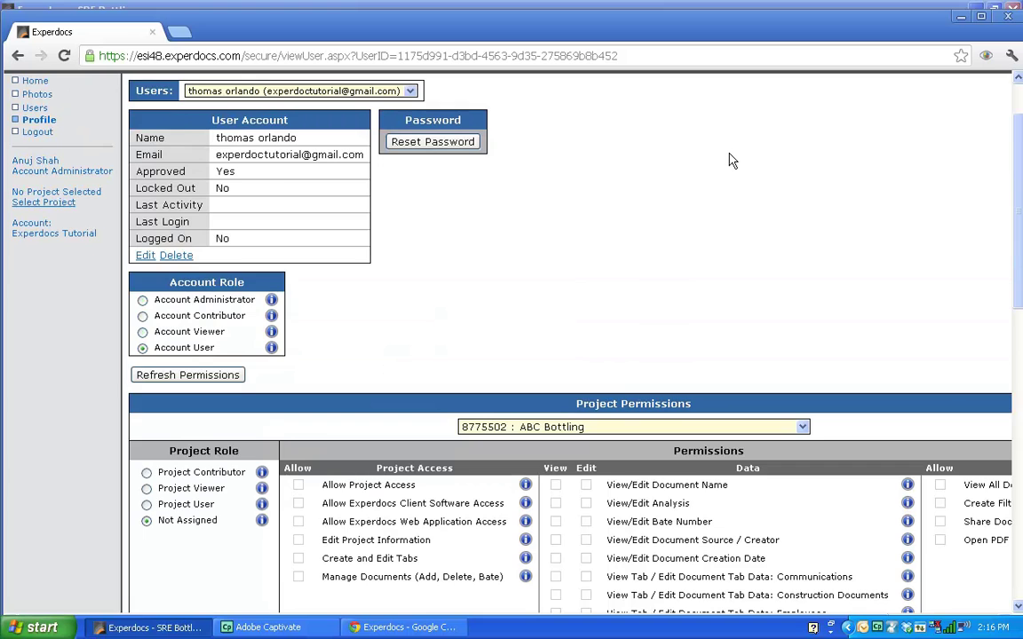
scroll(736, 162, "down", 3)
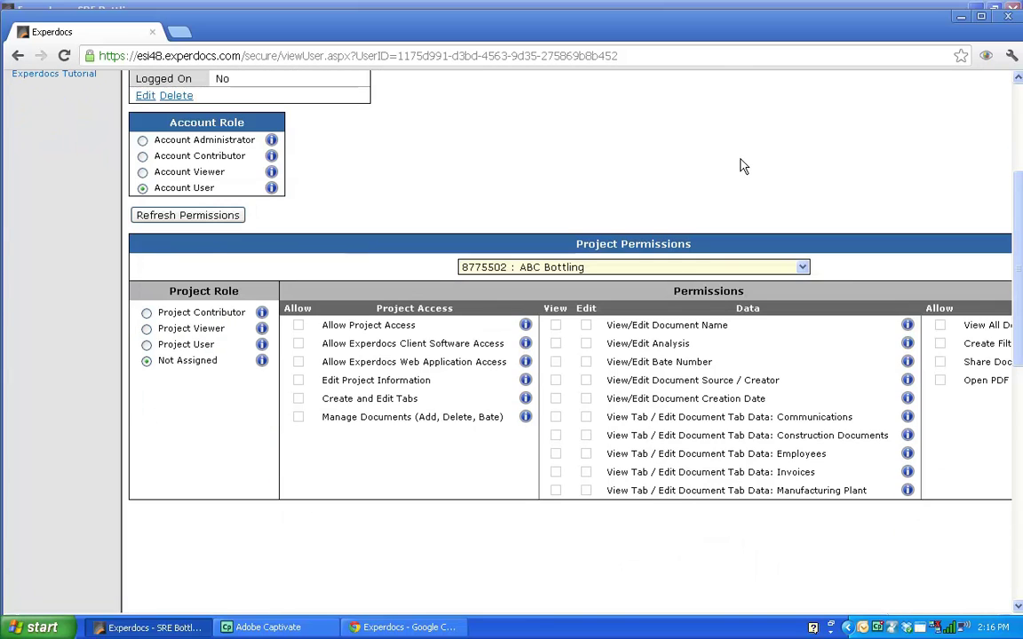
scroll(742, 165, "up", 3)
scroll(746, 168, "up", 2)
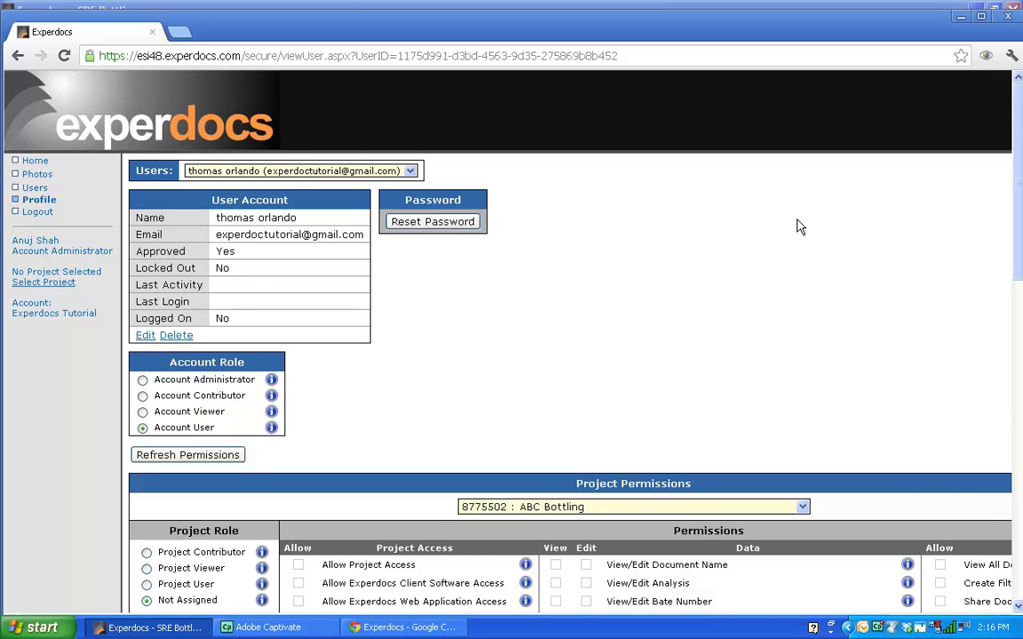
scroll(798, 231, "down", 1)
scroll(798, 234, "down", 1)
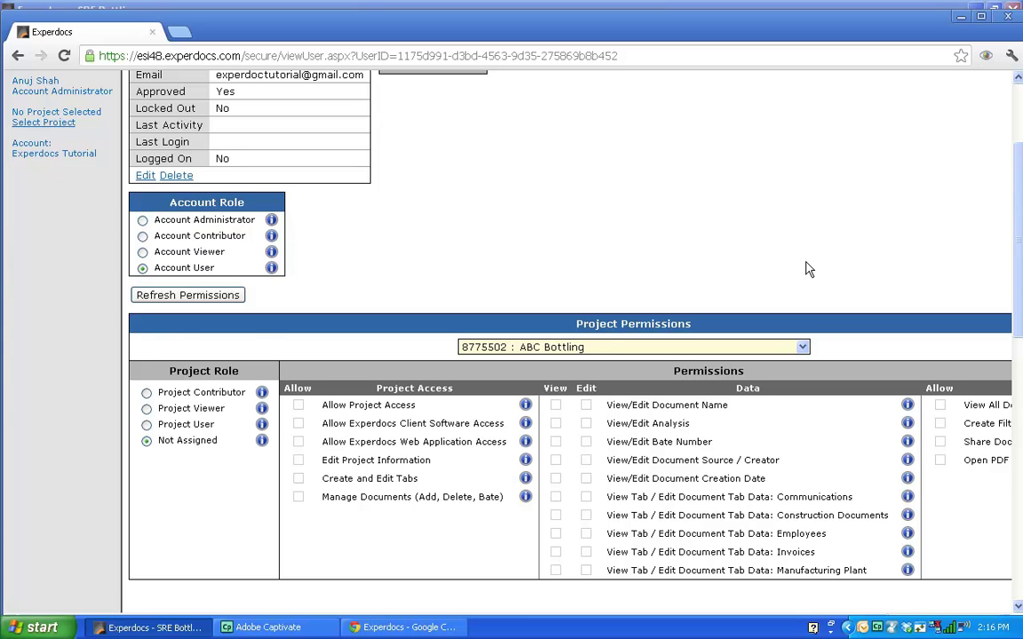
scroll(807, 271, "down", 1)
left_click(803, 268)
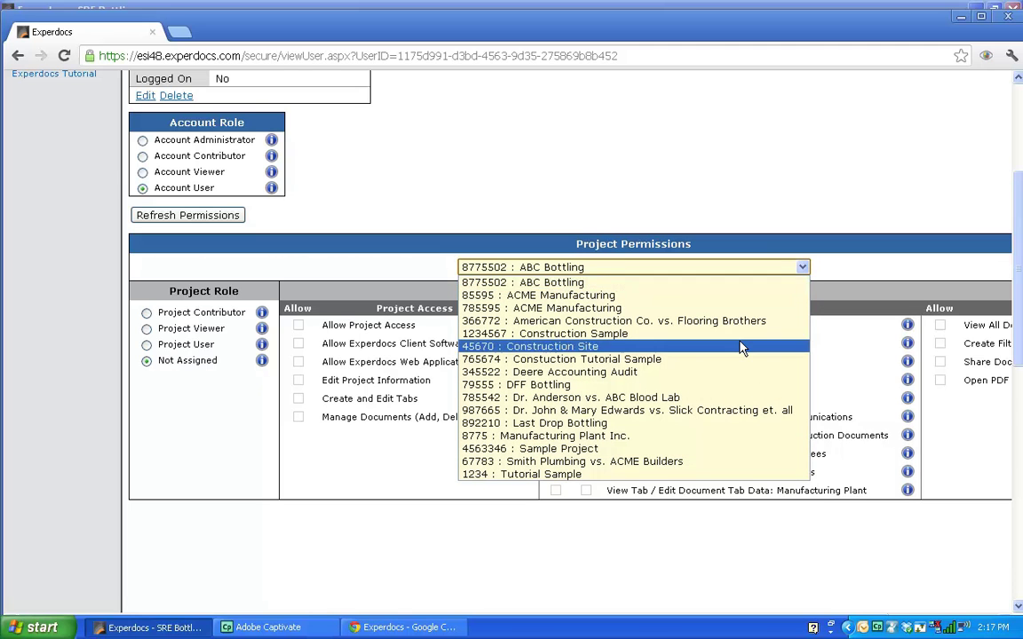
left_click(751, 283)
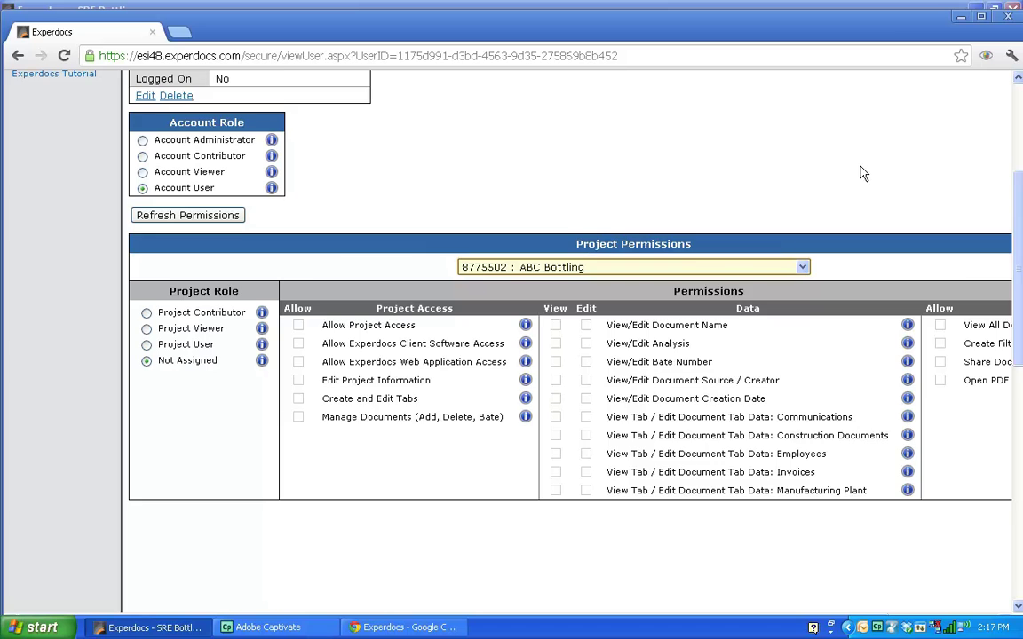
scroll(755, 153, "down", 2)
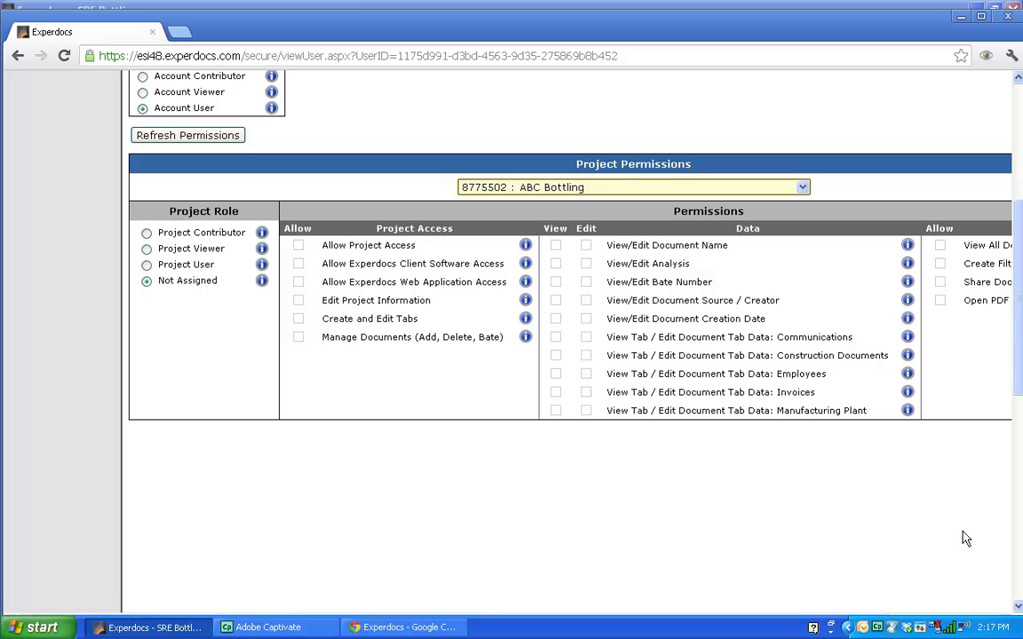
Step: Restore the browser window and scroll through the user permissions page
mouse_move(1018, 380)
left_mouse_down()
mouse_move(1018, 447)
mouse_move(1018, 391)
mouse_move(1018, 399)
left_mouse_up()
mouse_move(930, 305)
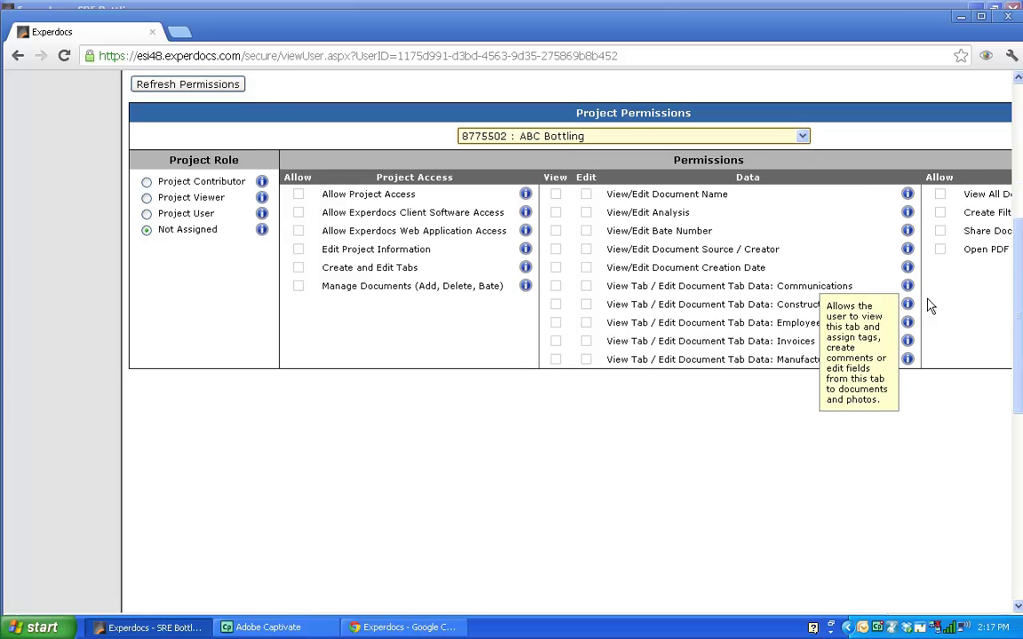
left_click_drag(1018, 314, 1019, 238)
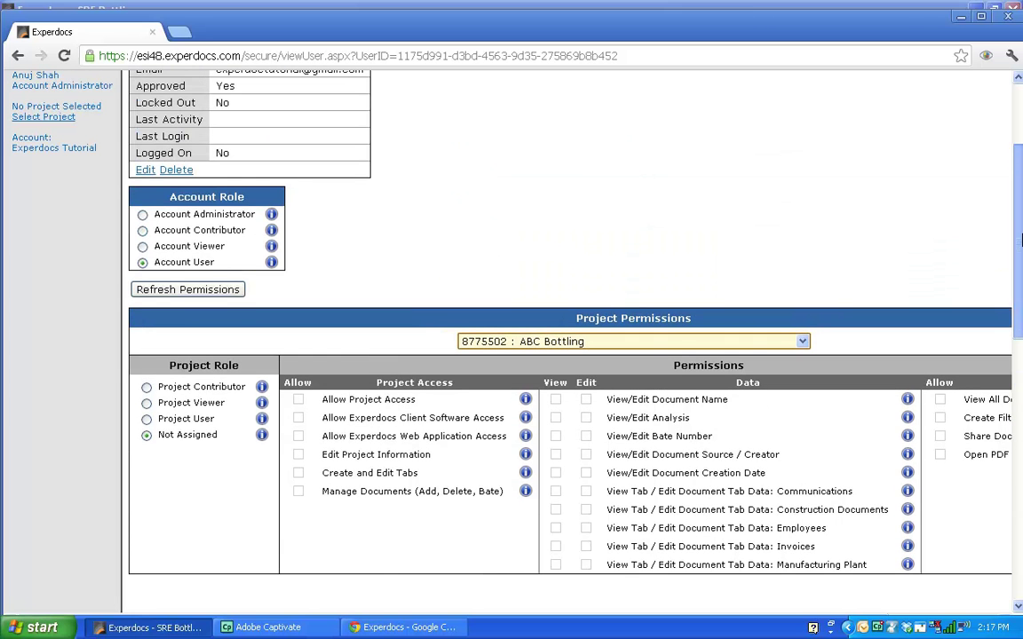
double_click(956, 8)
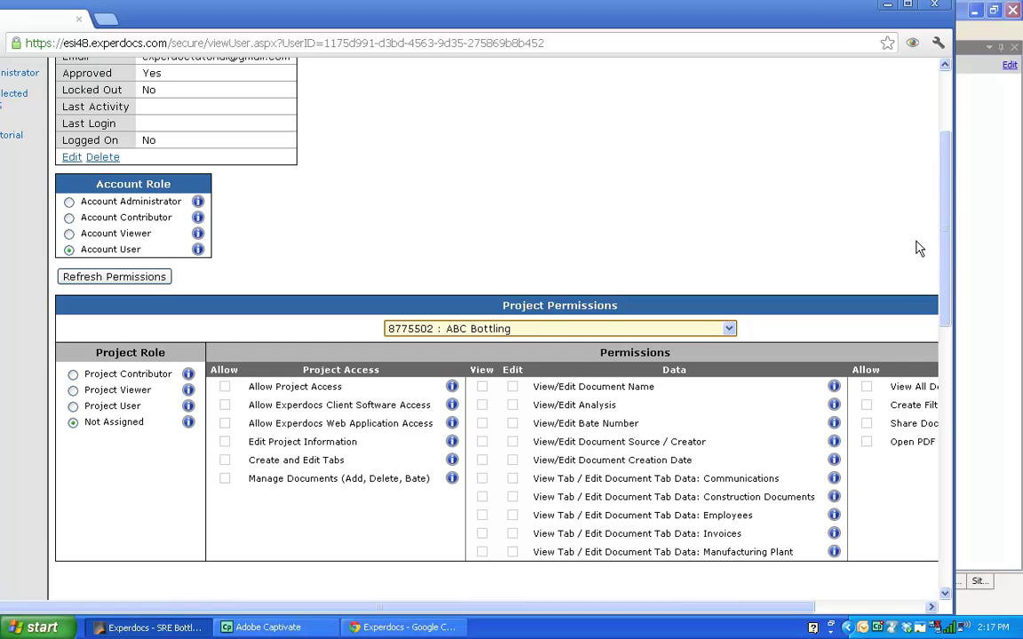
left_click_drag(811, 607, 949, 610)
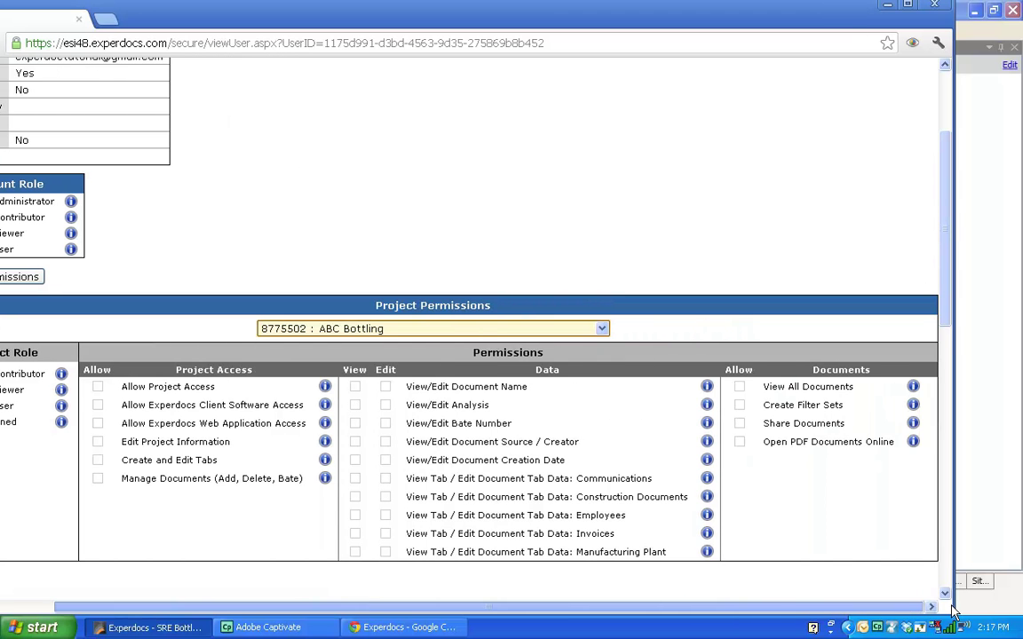
left_click_drag(947, 321, 947, 372)
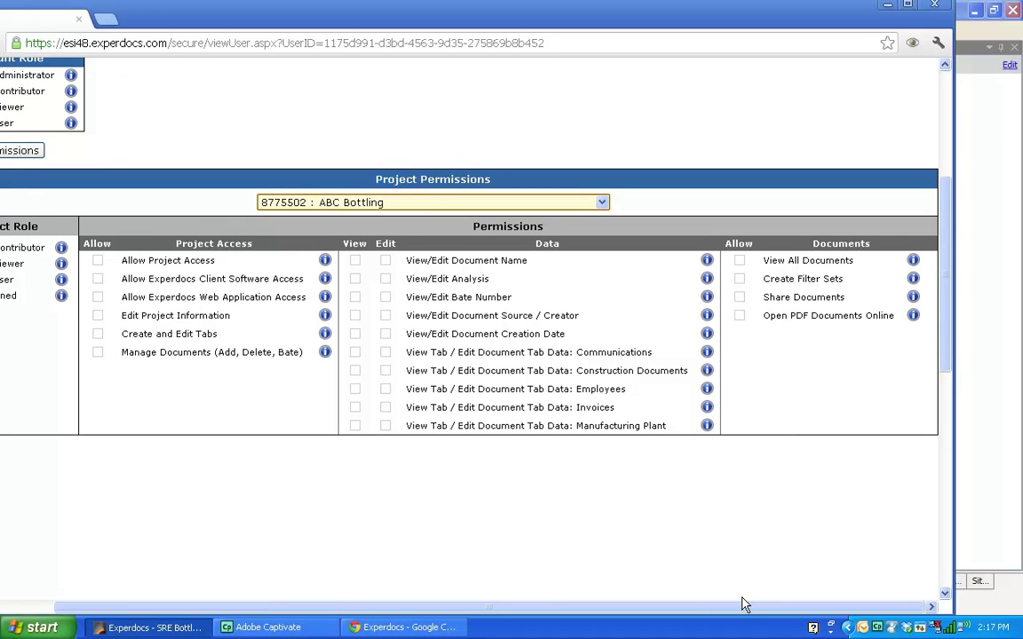
left_click_drag(722, 608, 524, 575)
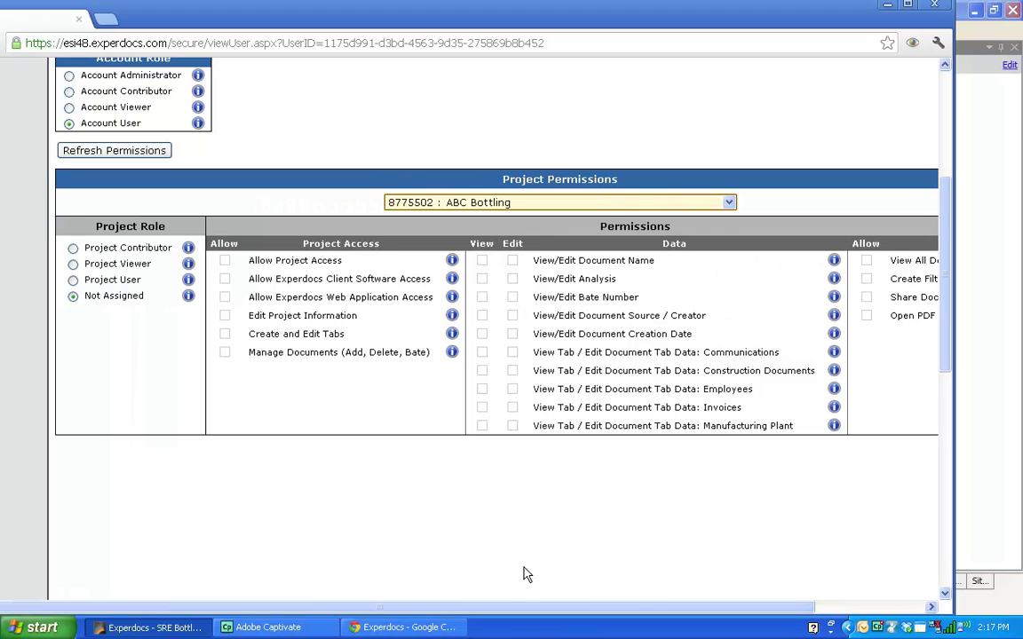
left_click_drag(945, 237, 945, 97)
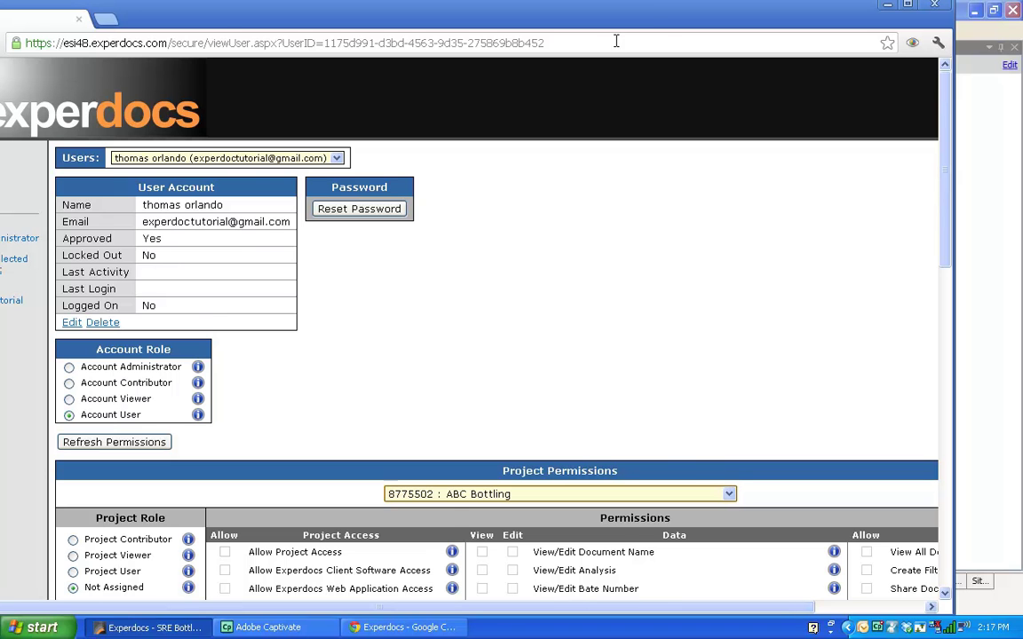
Step: Maximize the browser window again and log out of the web application
left_click_drag(653, 12, 759, 7)
double_click(759, 7)
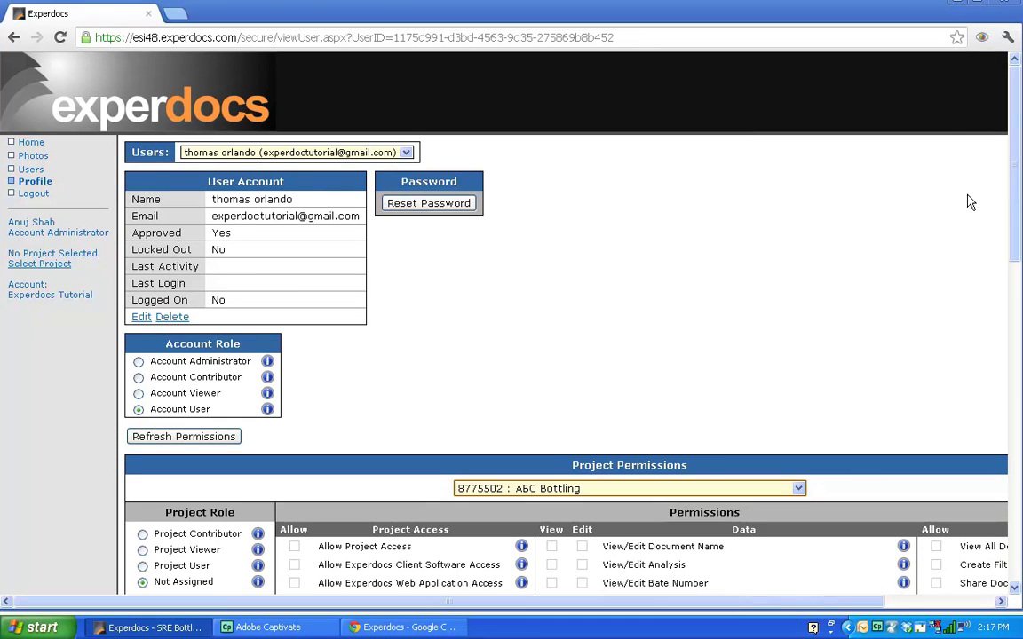
left_click(34, 193)
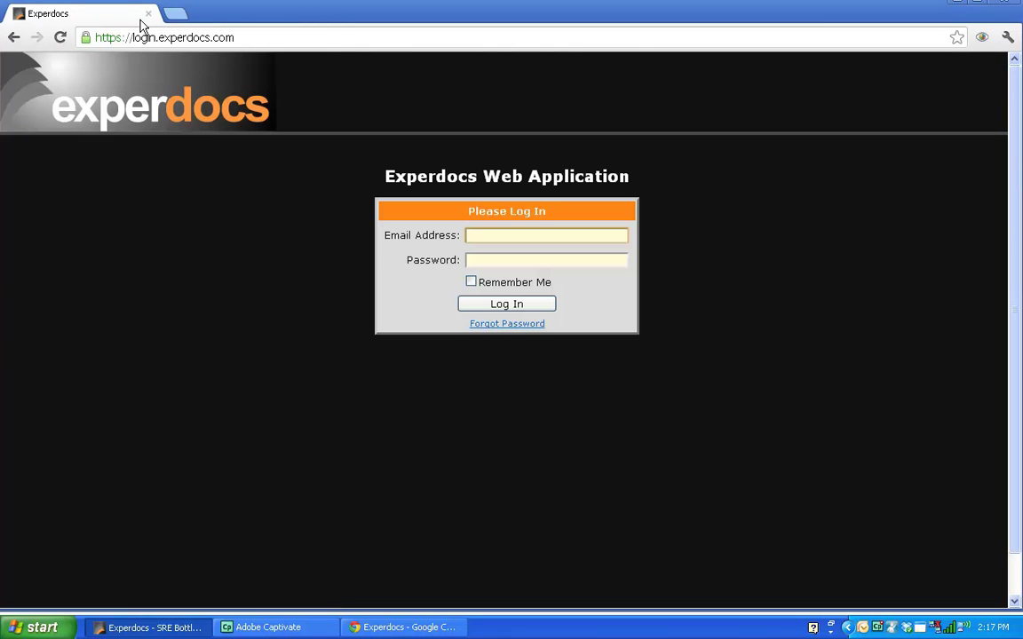
Step: Close the browser to return to the SRE Bottling project and narrow the Search panel
left_click(147, 14)
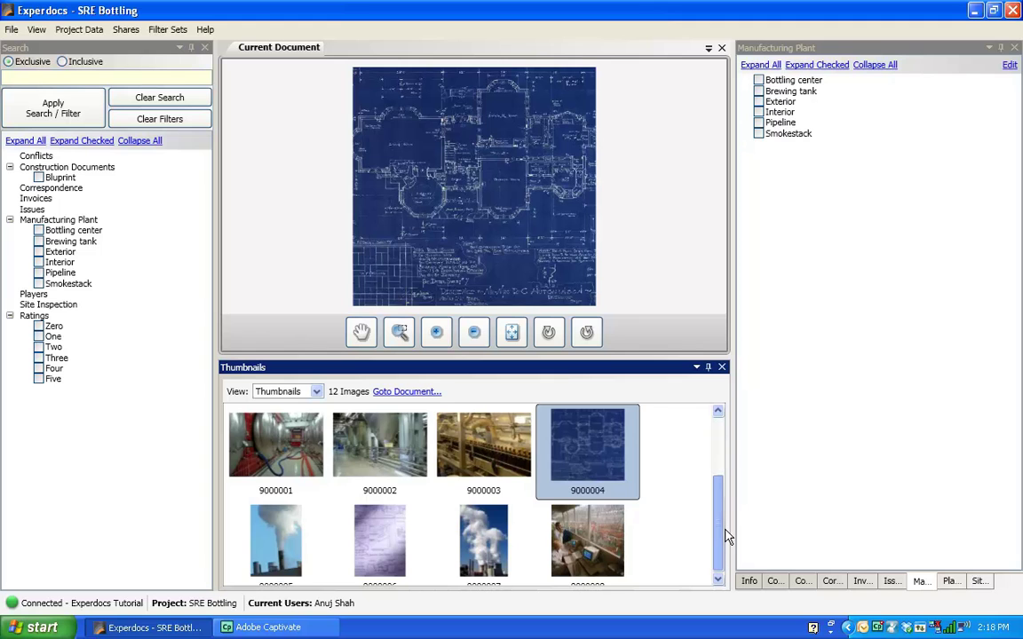
left_click(723, 542)
left_click_drag(724, 530, 724, 429)
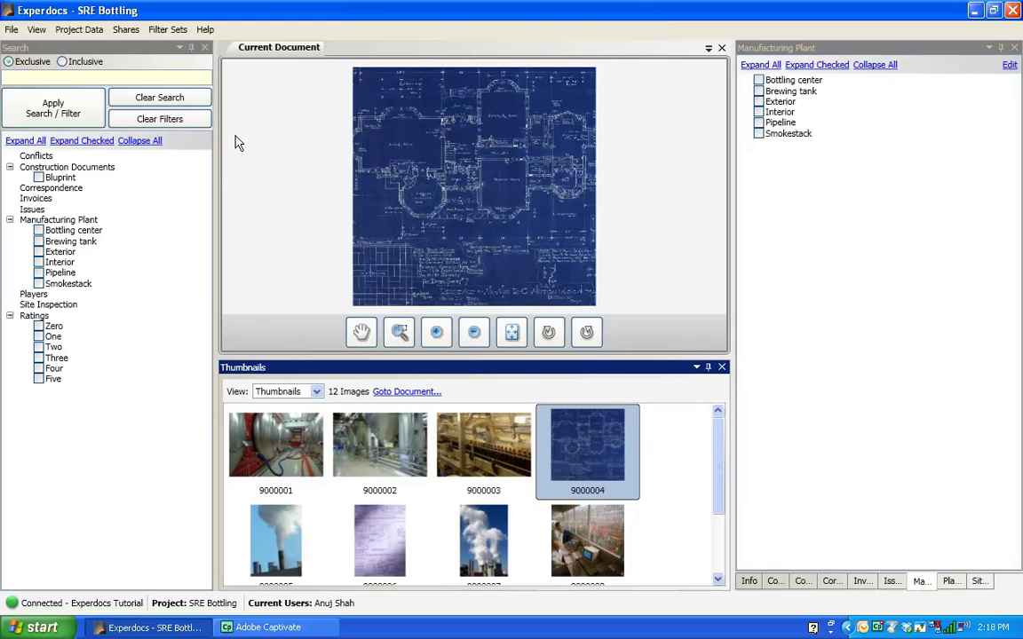
mouse_move(214, 191)
left_mouse_down()
mouse_move(252, 189)
mouse_move(205, 210)
left_mouse_up()
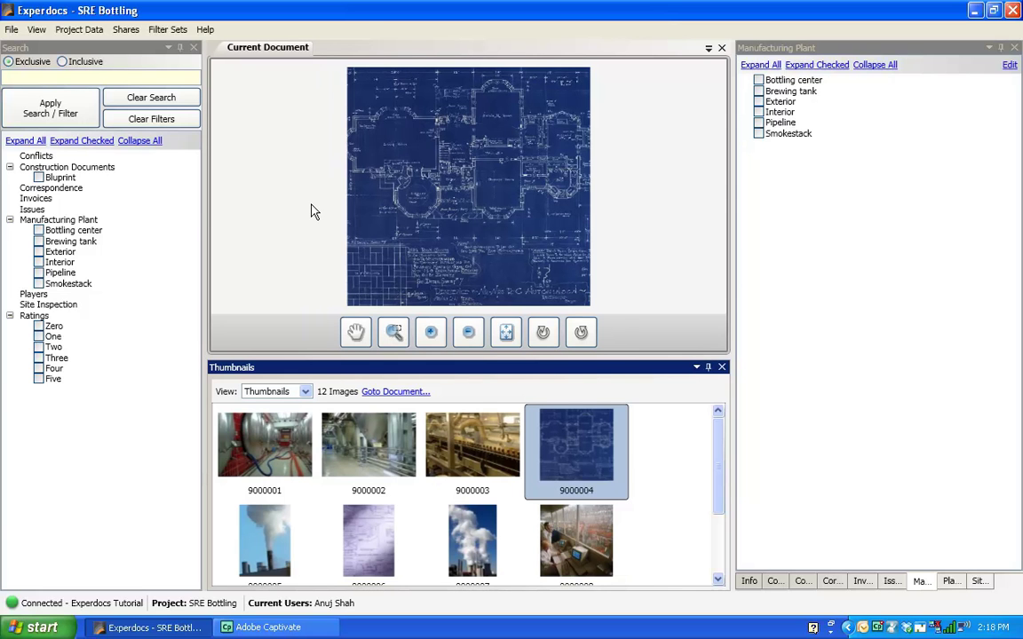
left_click(10, 30)
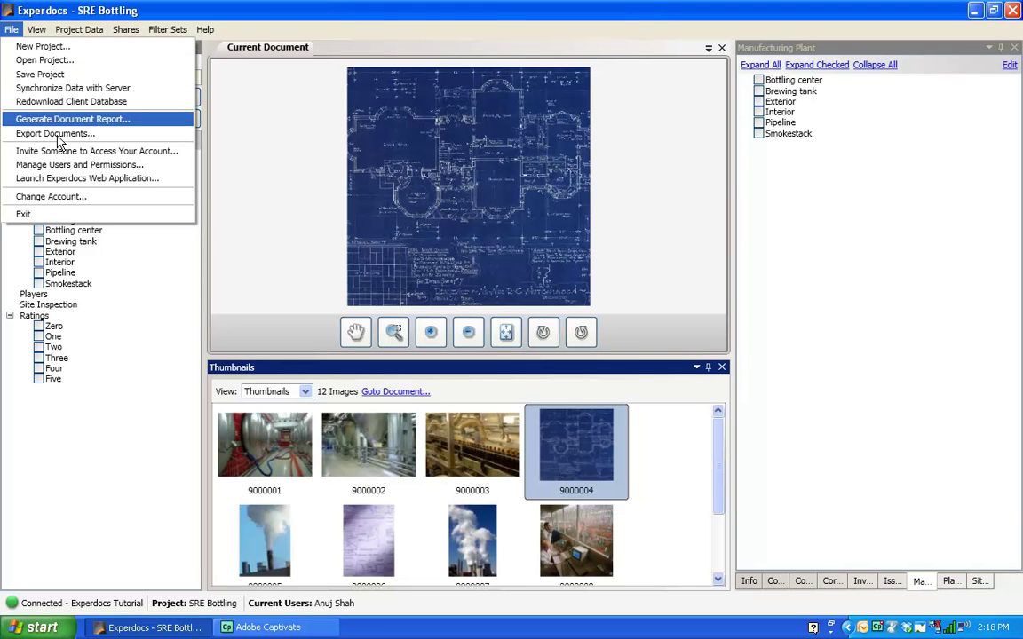
Step: Close the SRE Bottling project via Change Account, confirming the close and data sync
left_click(62, 199)
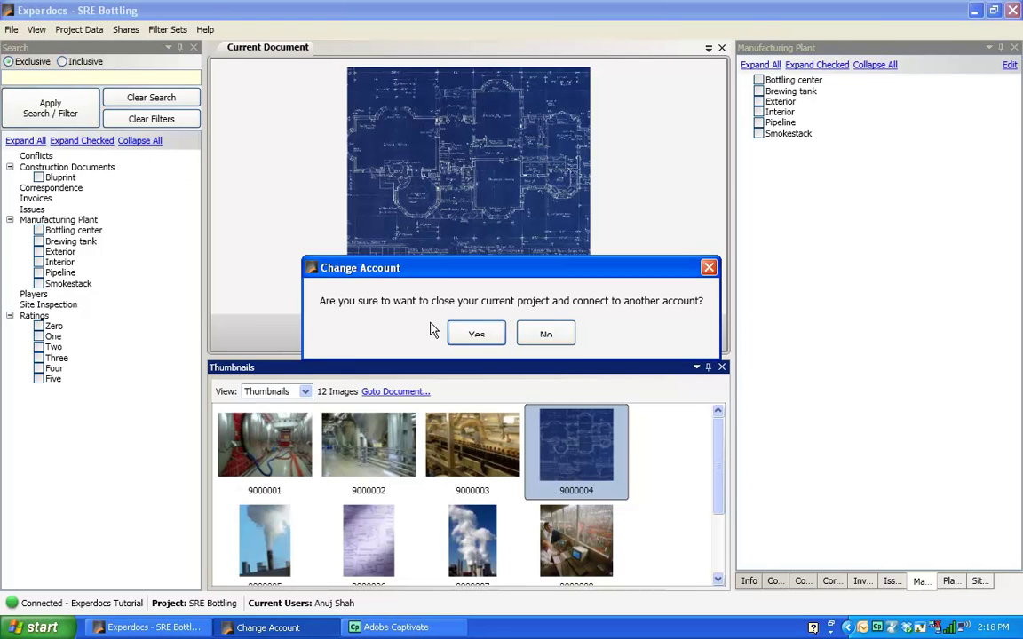
left_click(475, 336)
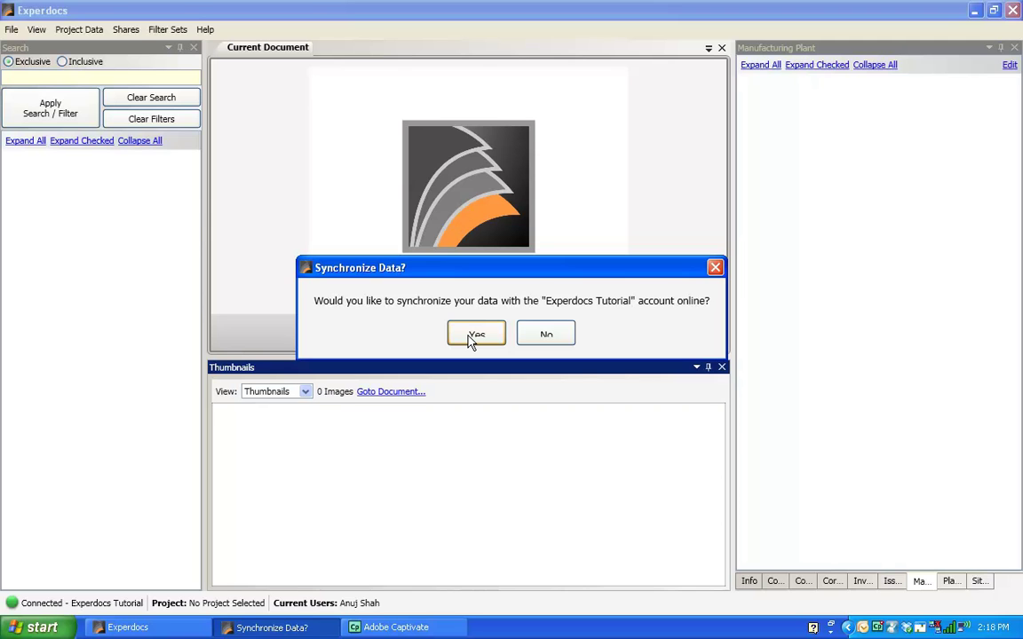
left_click(469, 343)
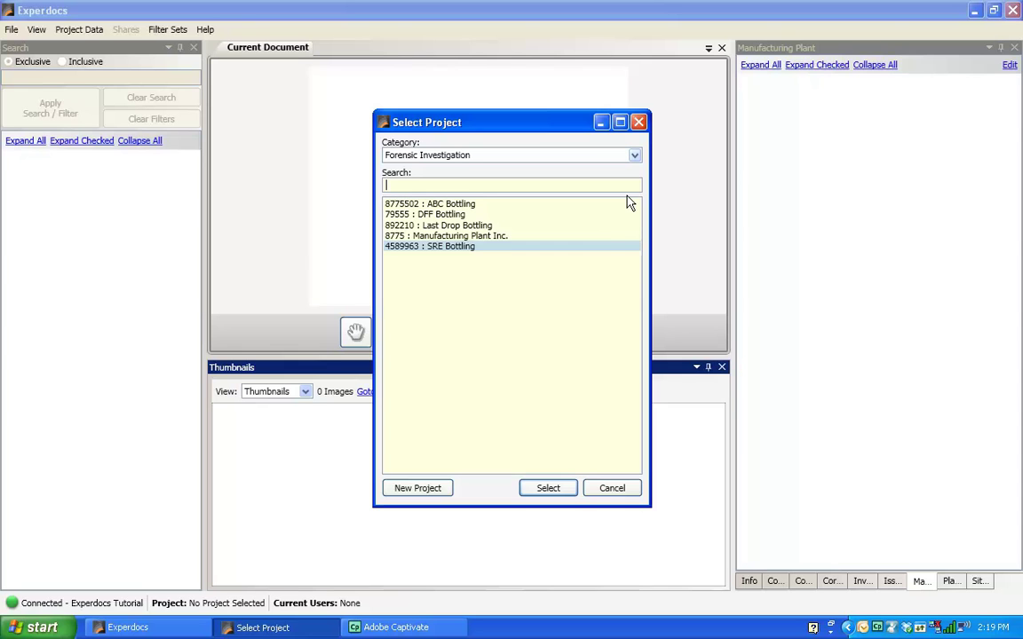
Step: Browse the project categories, settle on All Projects, and select Construction Site
left_click(635, 158)
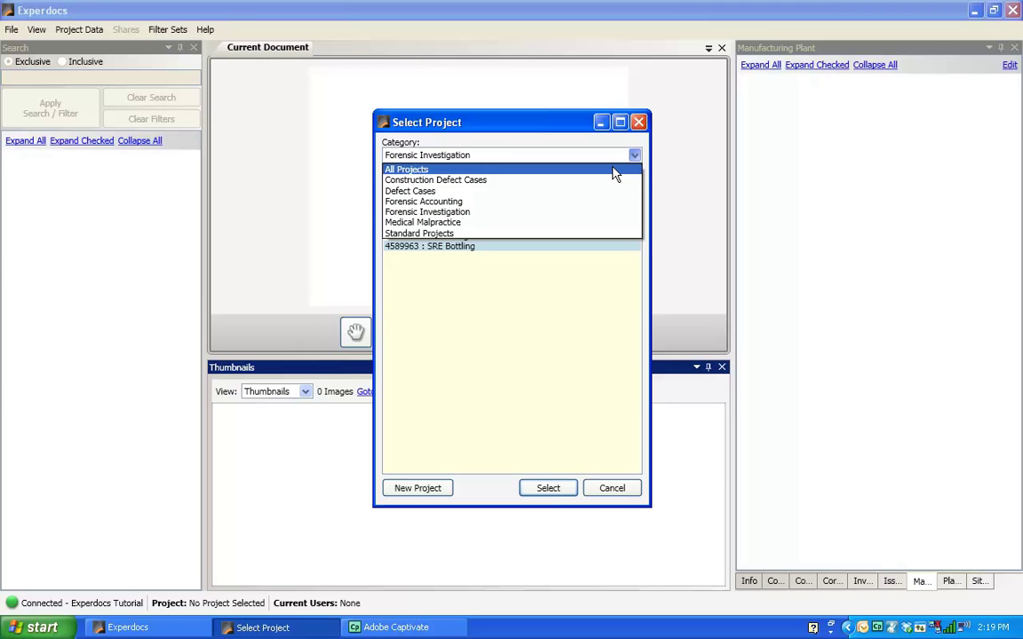
left_click(612, 171)
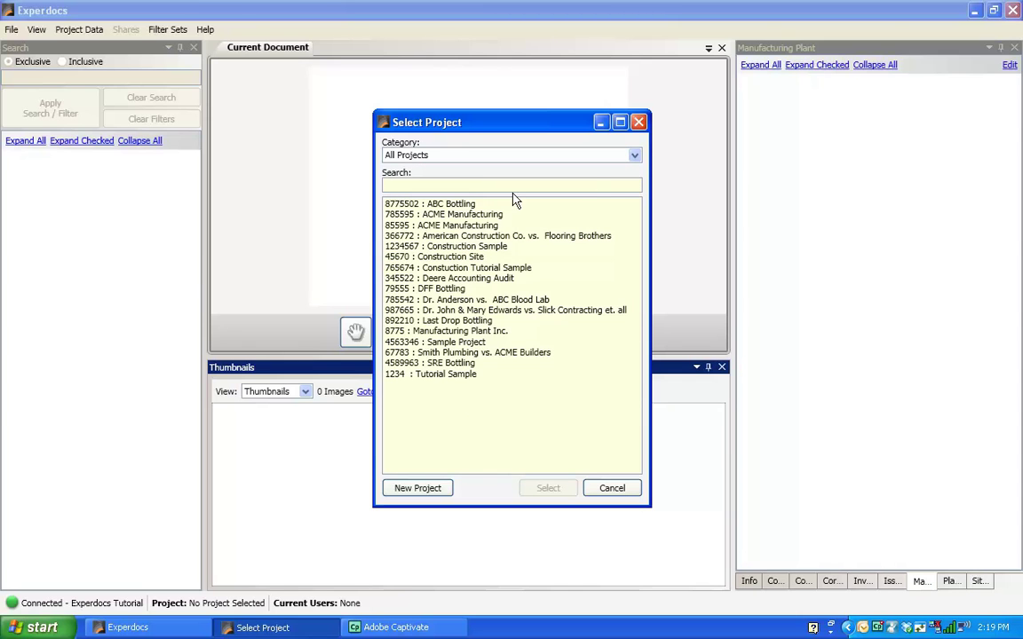
left_click(634, 157)
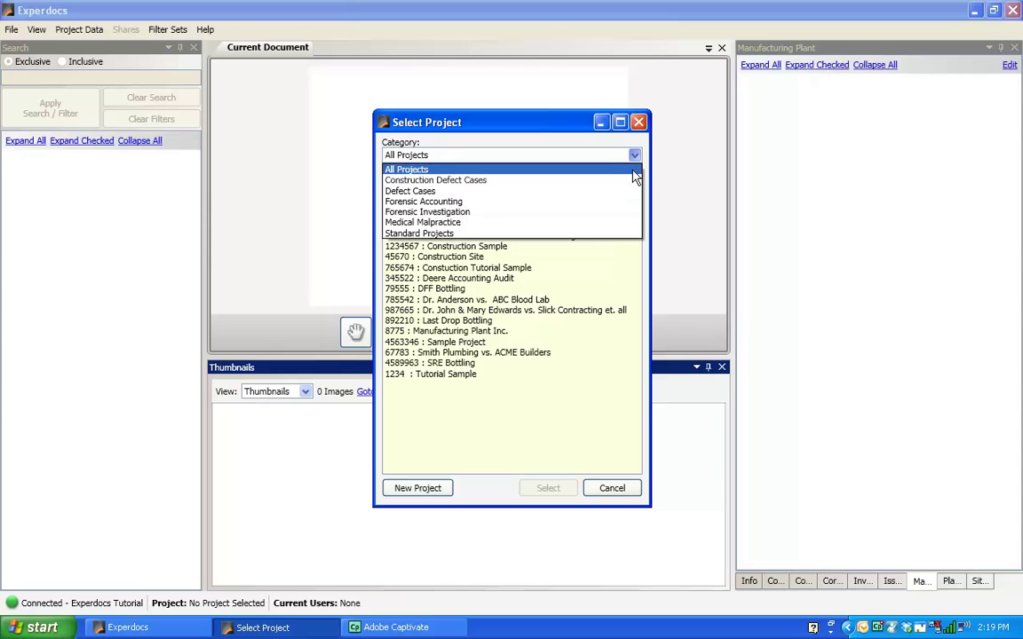
left_click(627, 213)
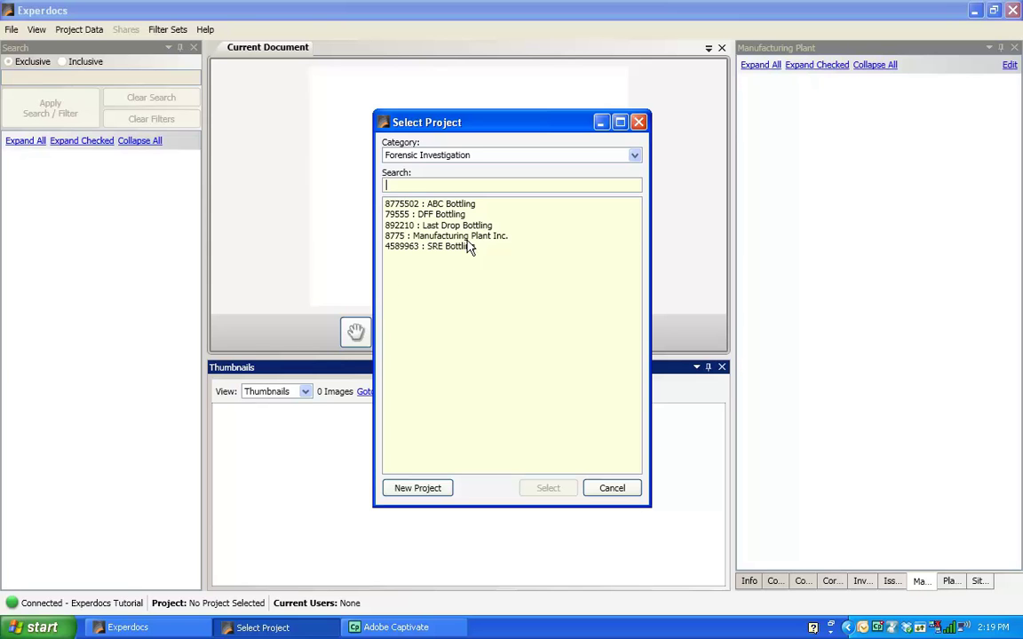
left_click(634, 156)
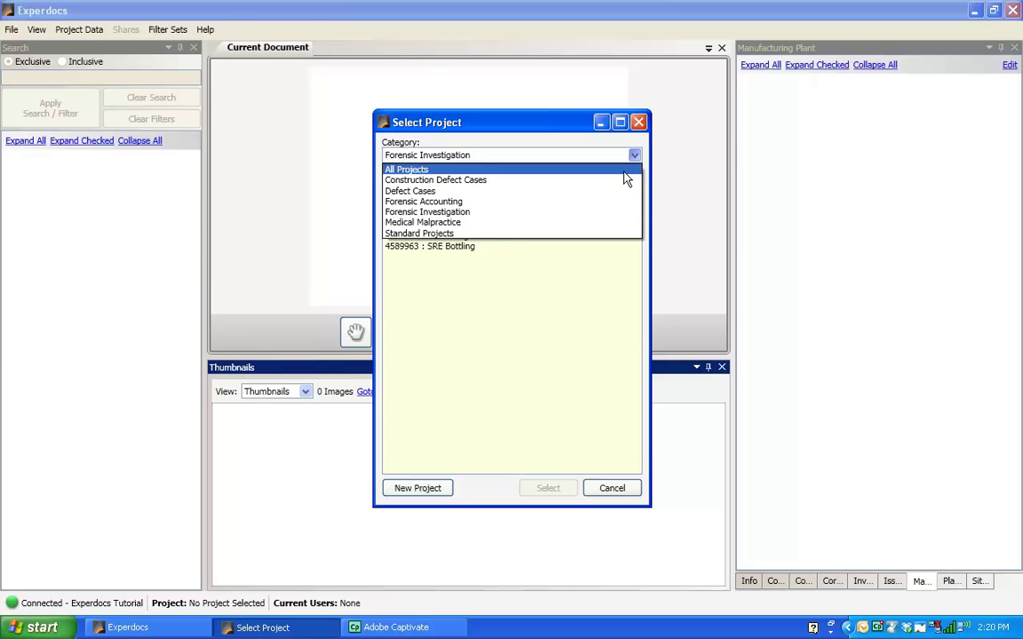
left_click(618, 170)
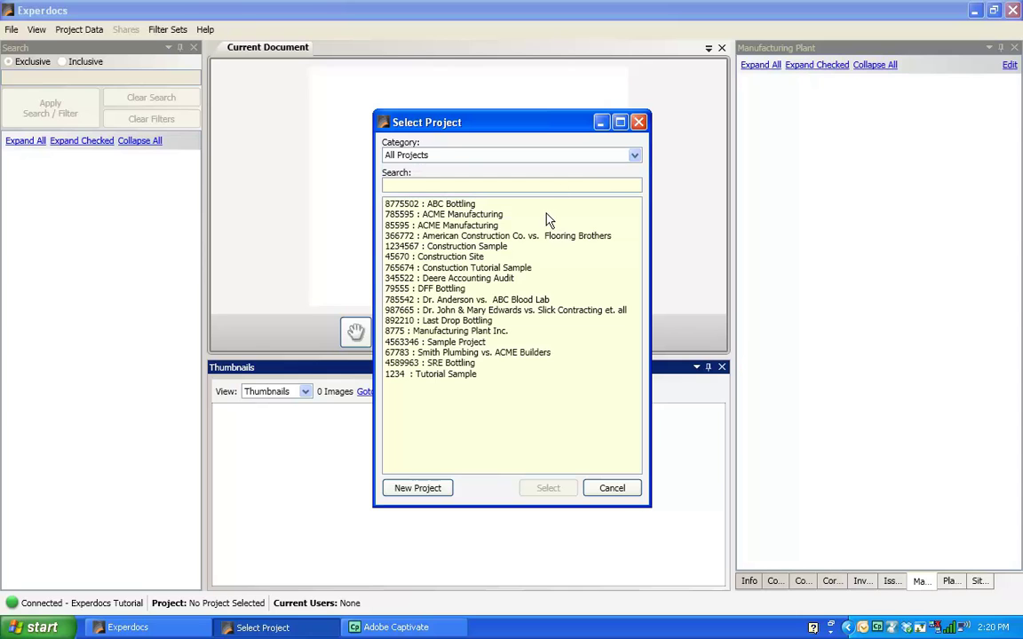
left_click(463, 257)
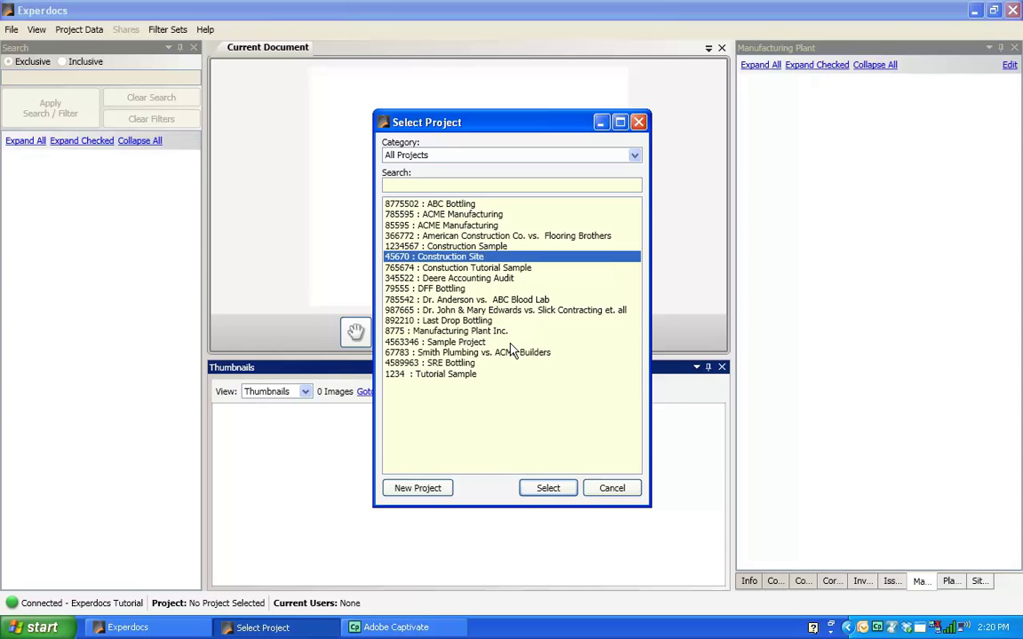
Step: Load the Construction Site project and narrow the Search panel in two small drags
left_click(553, 491)
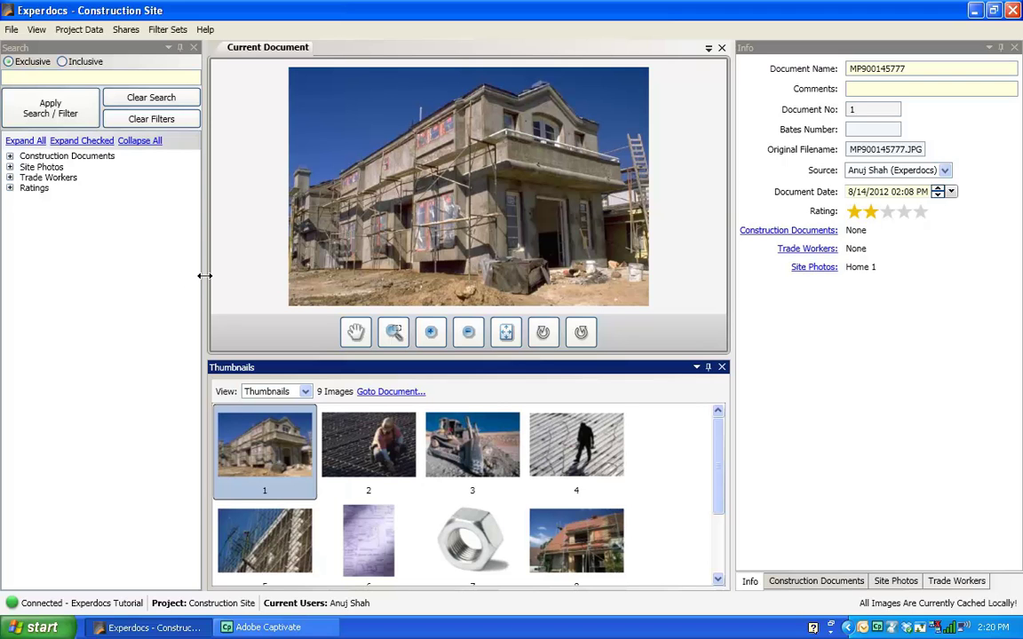
left_click_drag(204, 276, 192, 277)
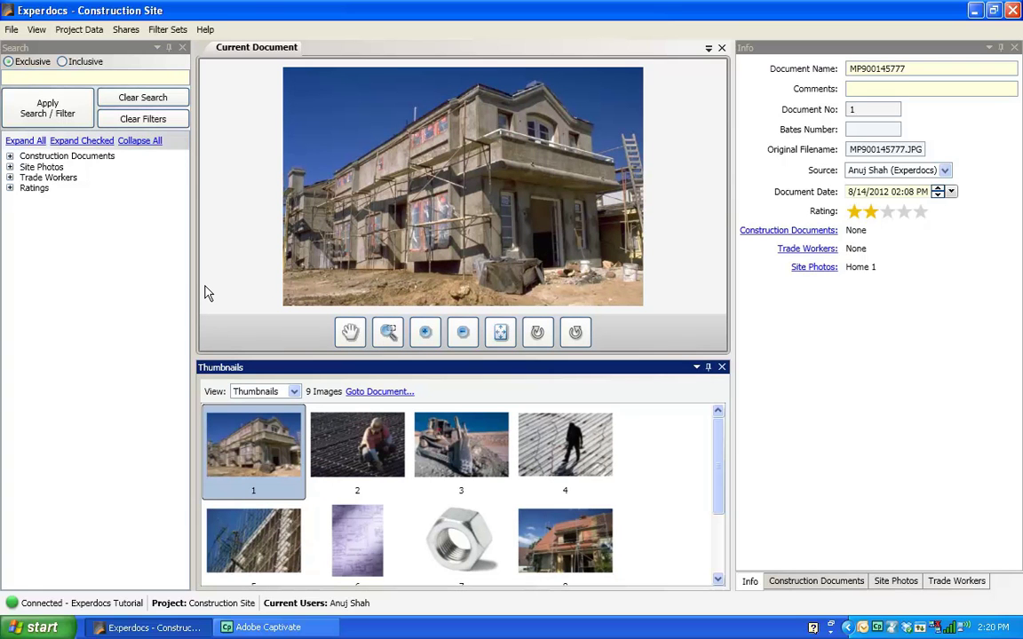
left_click_drag(191, 289, 177, 287)
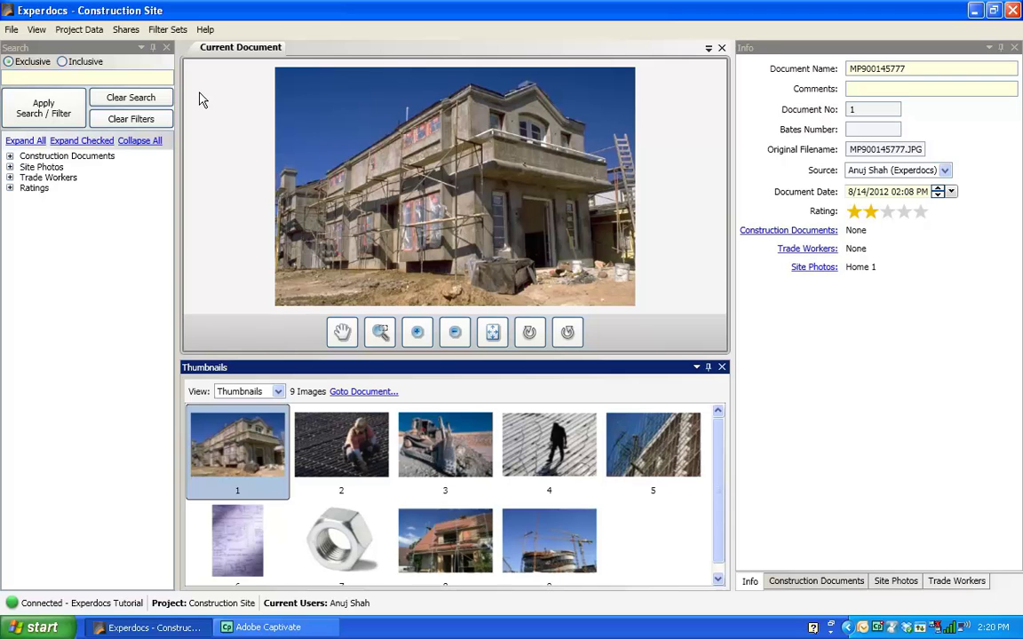
left_click(12, 31)
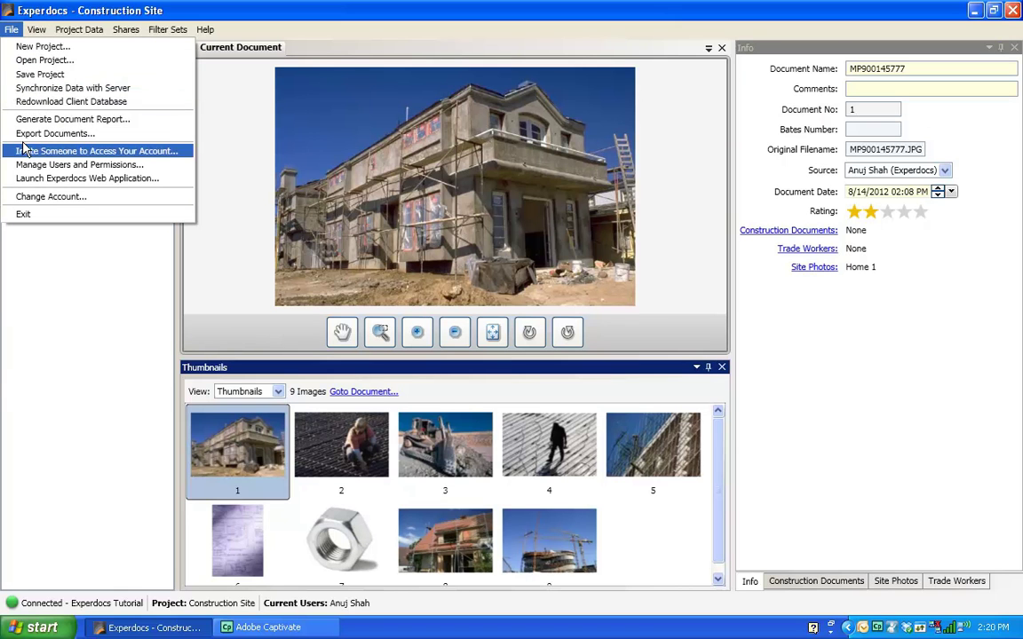
Step: Start a PDF photo report titled 'Sample Construction Defect Report' for ACME Law Firm
left_click(45, 121)
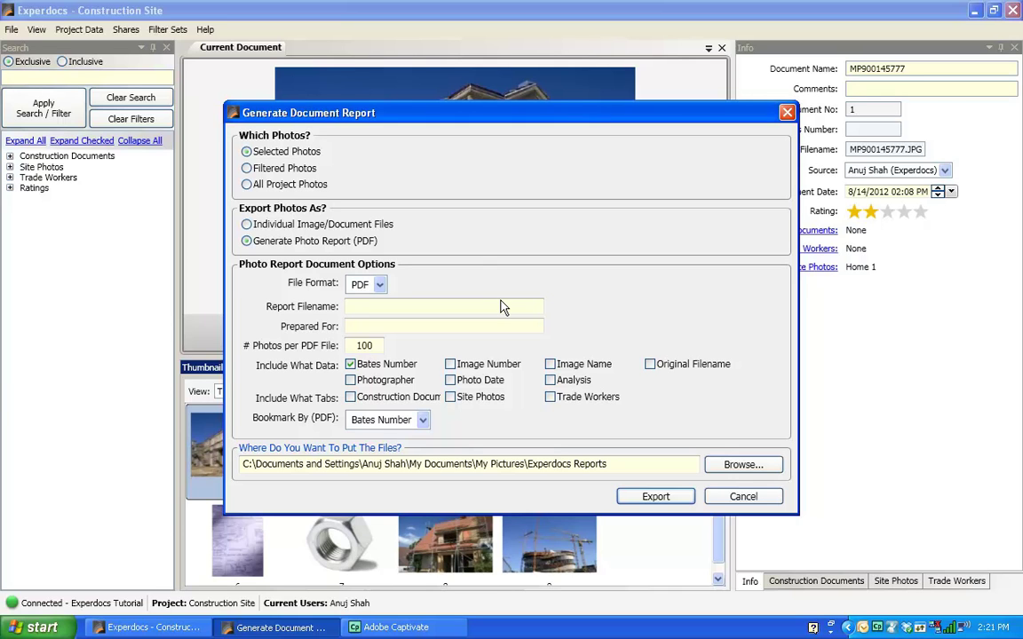
type("Sample Construction D")
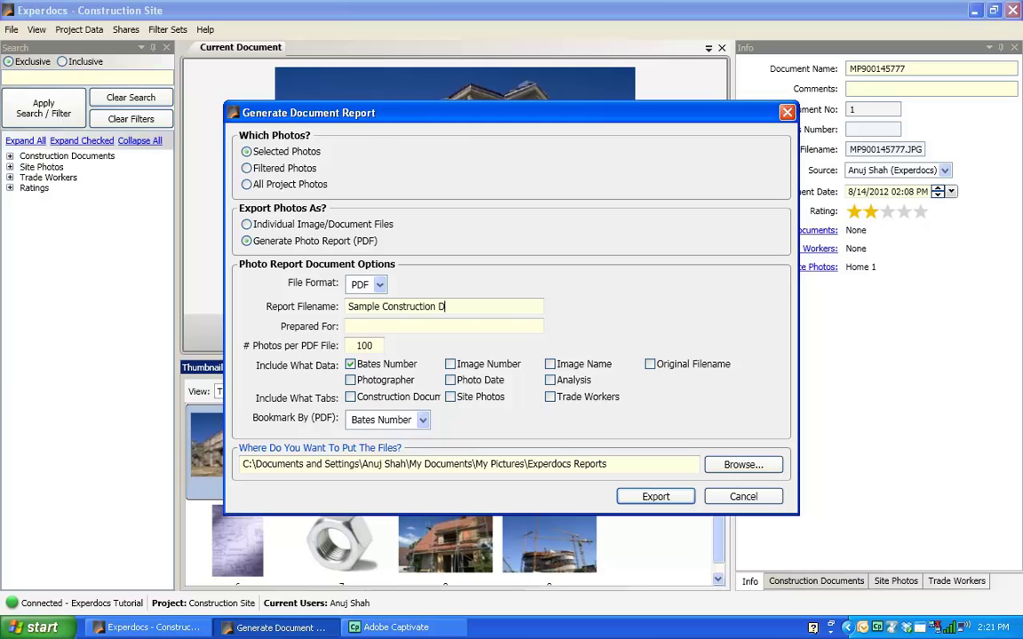
type("efect Report")
left_click(501, 327)
type("ACME Law Firm")
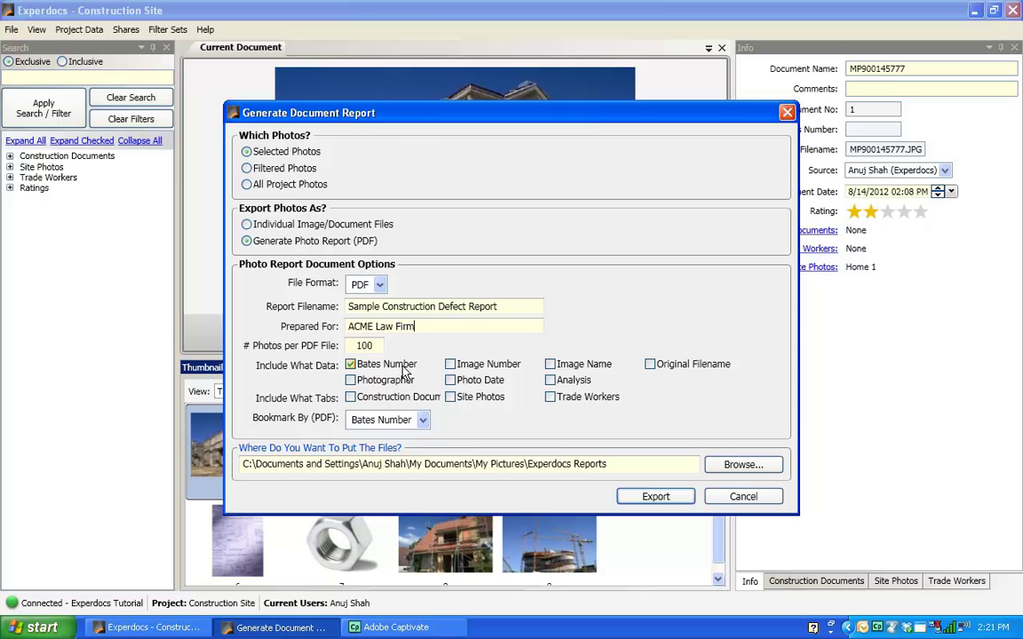
Step: Include photographer, image number, photo date, original filename, analysis and Site Photos data, then export
left_click(366, 382)
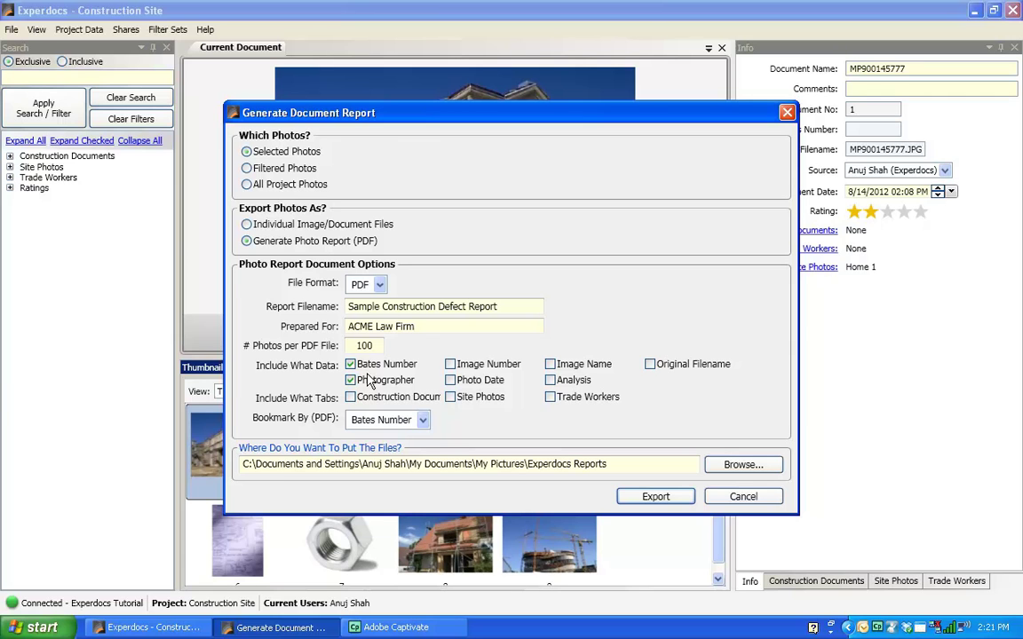
left_click(451, 365)
left_click(450, 381)
left_click(653, 367)
left_click(550, 381)
left_click(451, 399)
left_click(655, 496)
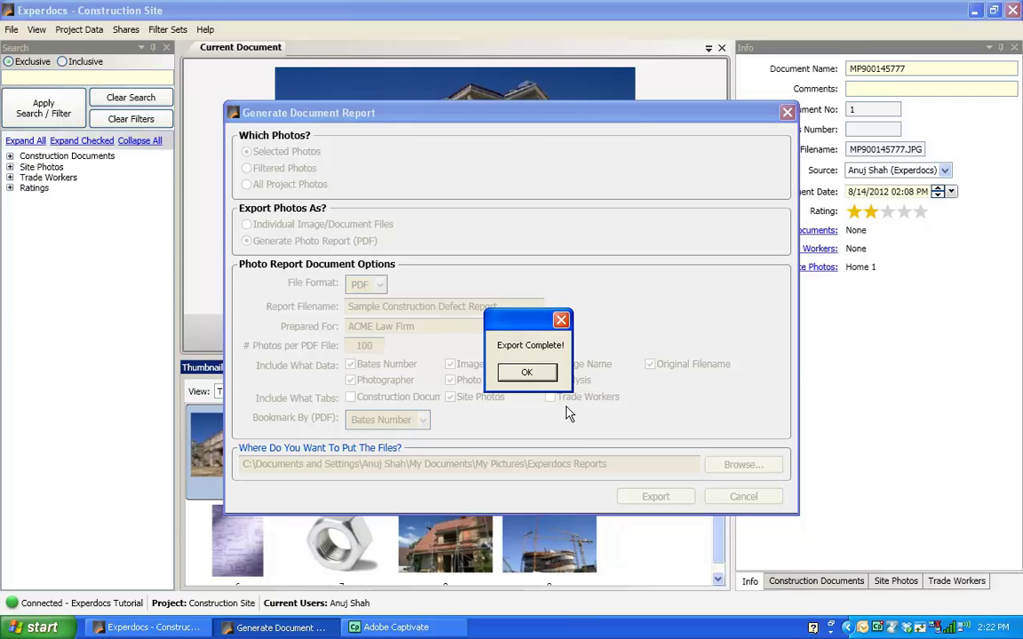
Step: Acknowledge the finished export and open Sample Construction Defect Report.pdf from Experdocs Reports
left_click(527, 372)
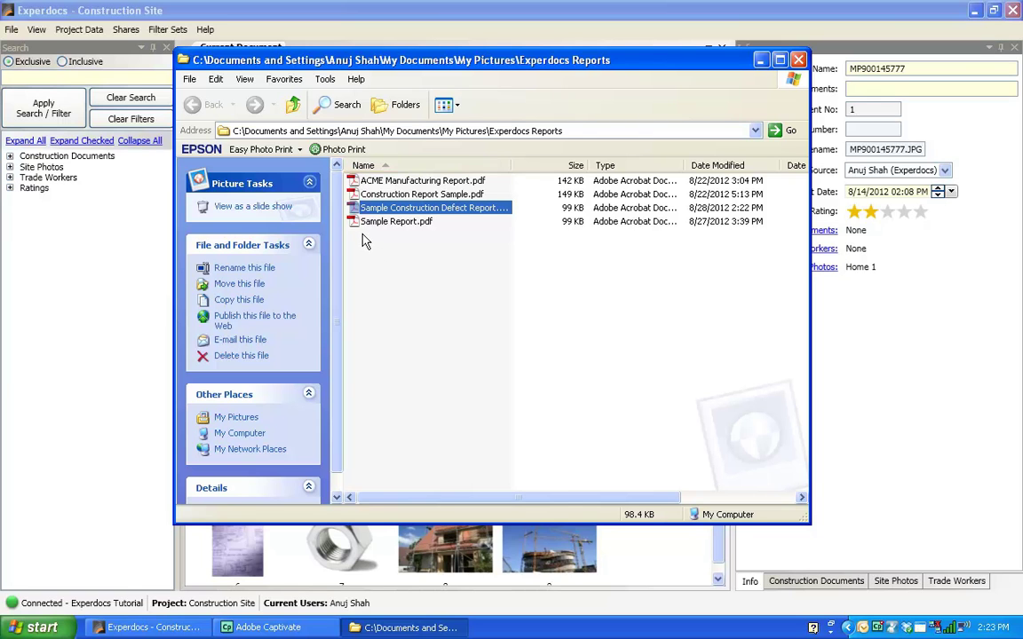
double_click(361, 210)
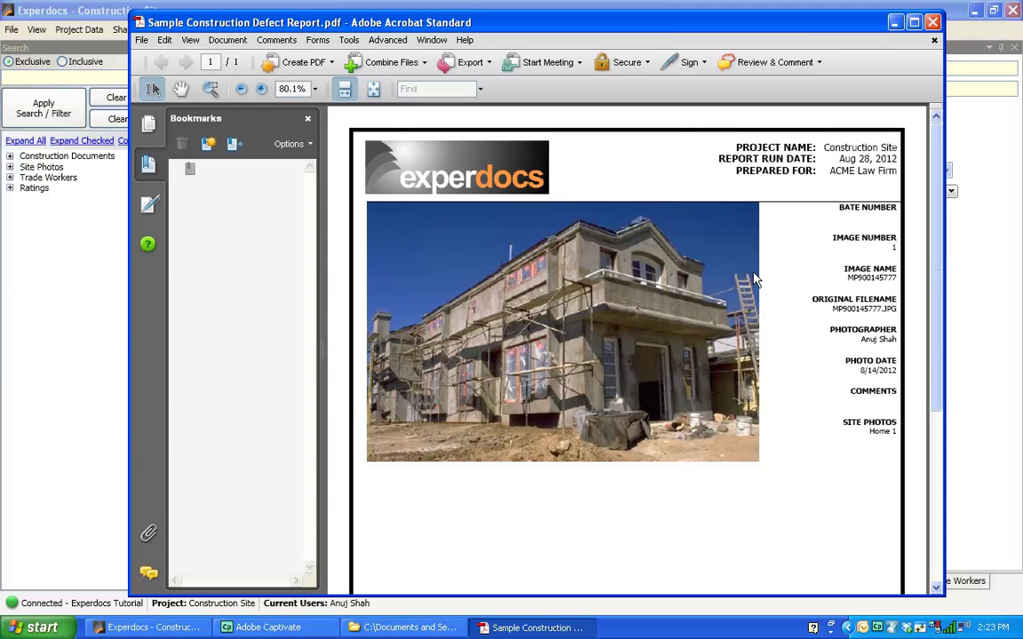
Step: Maximize Acrobat, scroll through the one-page report, dismiss the untagged-document prompt, and close it
scroll(822, 242, "down", 2)
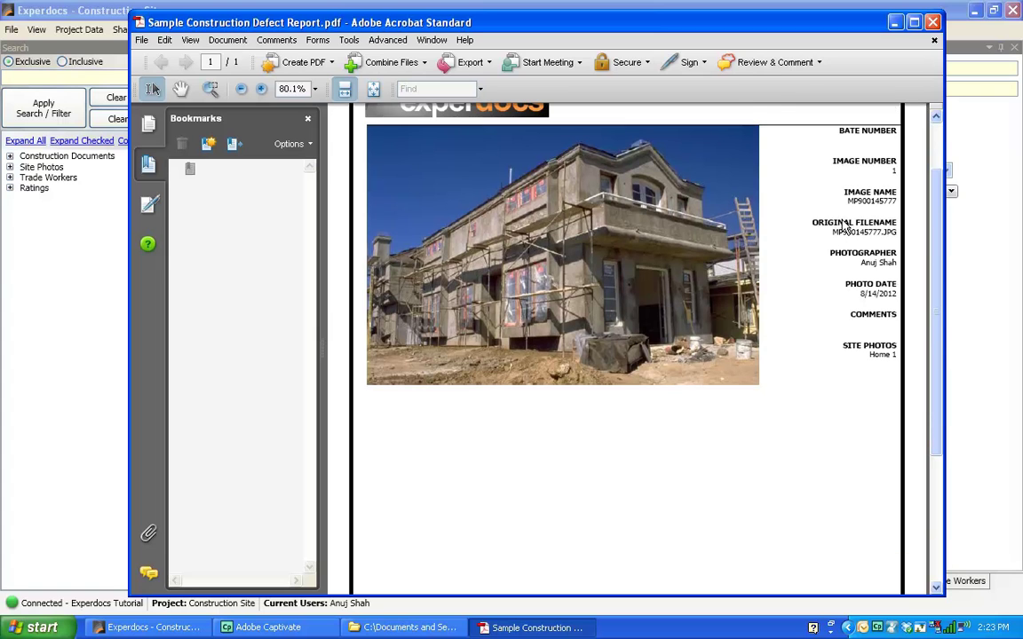
scroll(828, 217, "up", 2)
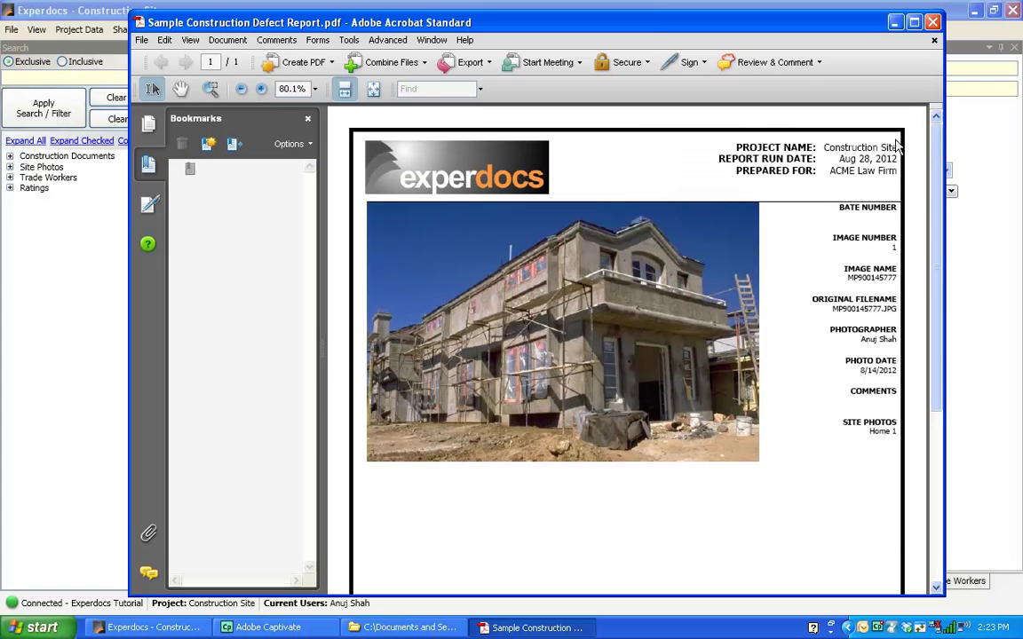
left_click(915, 24)
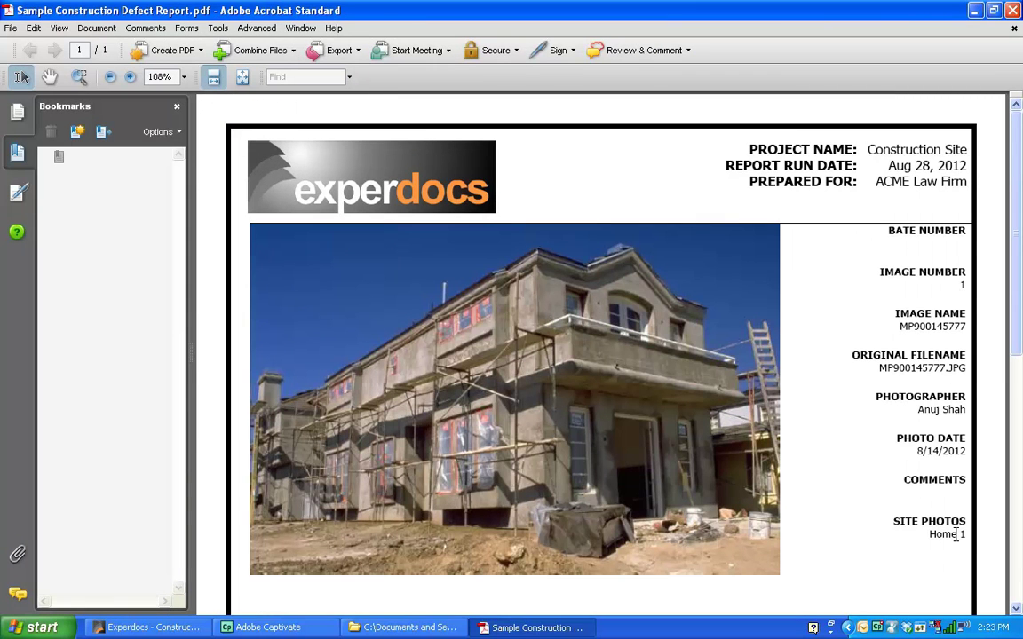
scroll(996, 302, "down", 3)
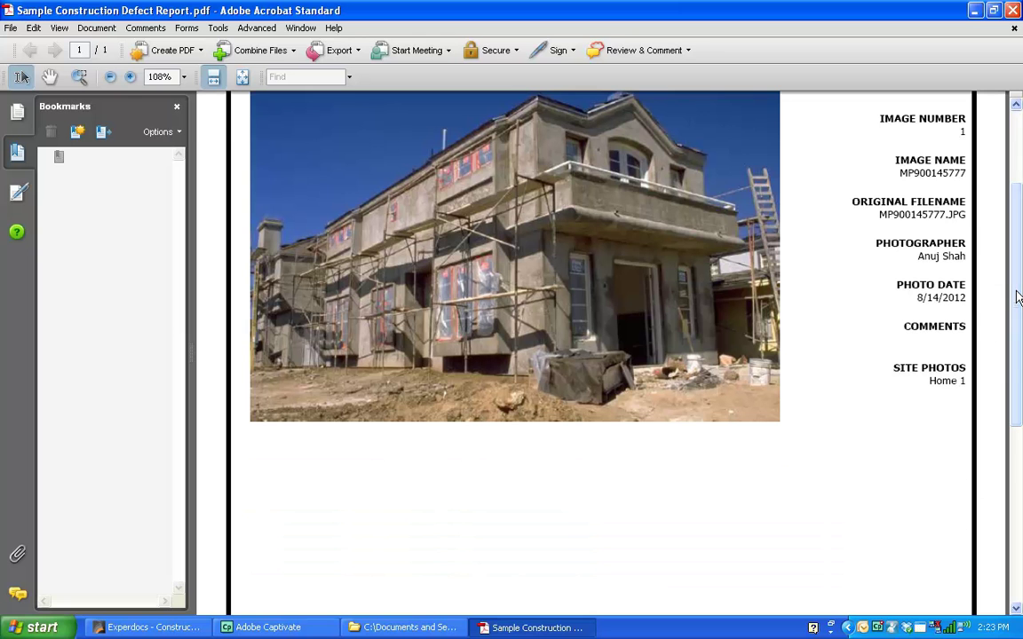
left_click_drag(1016, 350, 1018, 122)
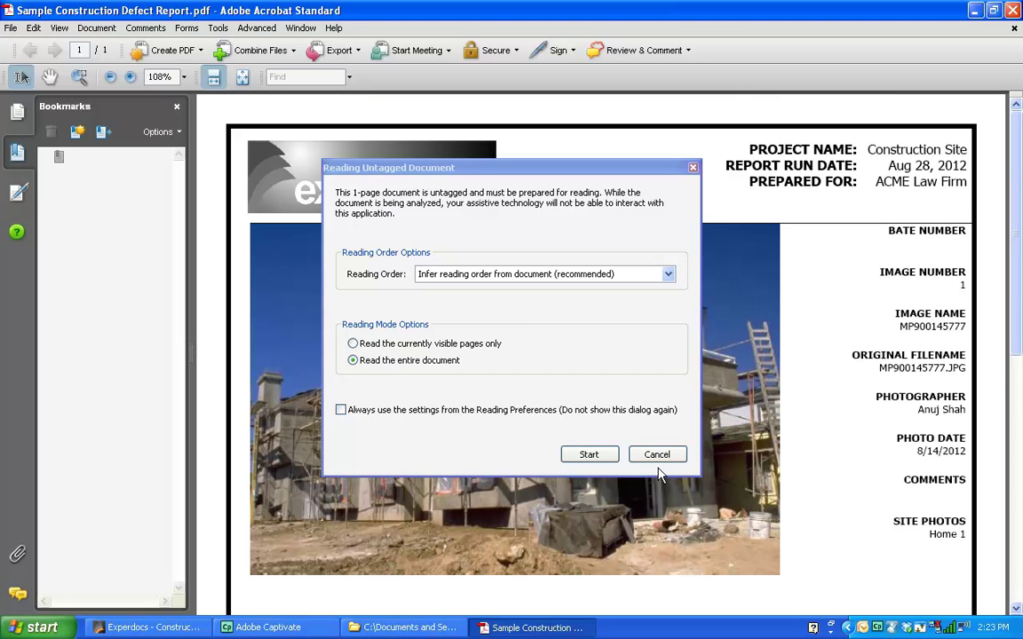
left_click(661, 458)
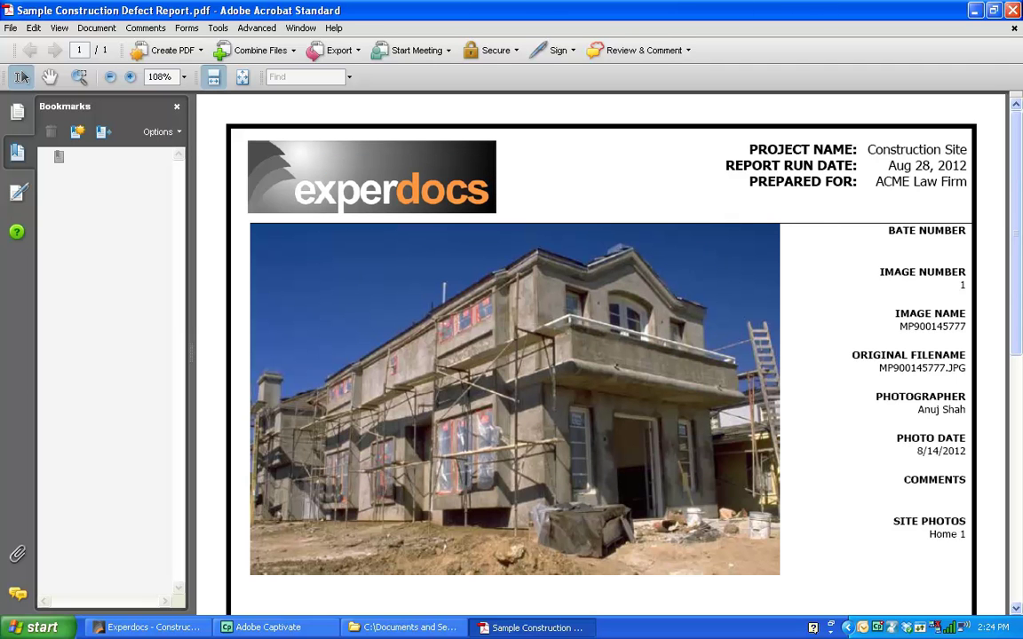
left_click(1014, 10)
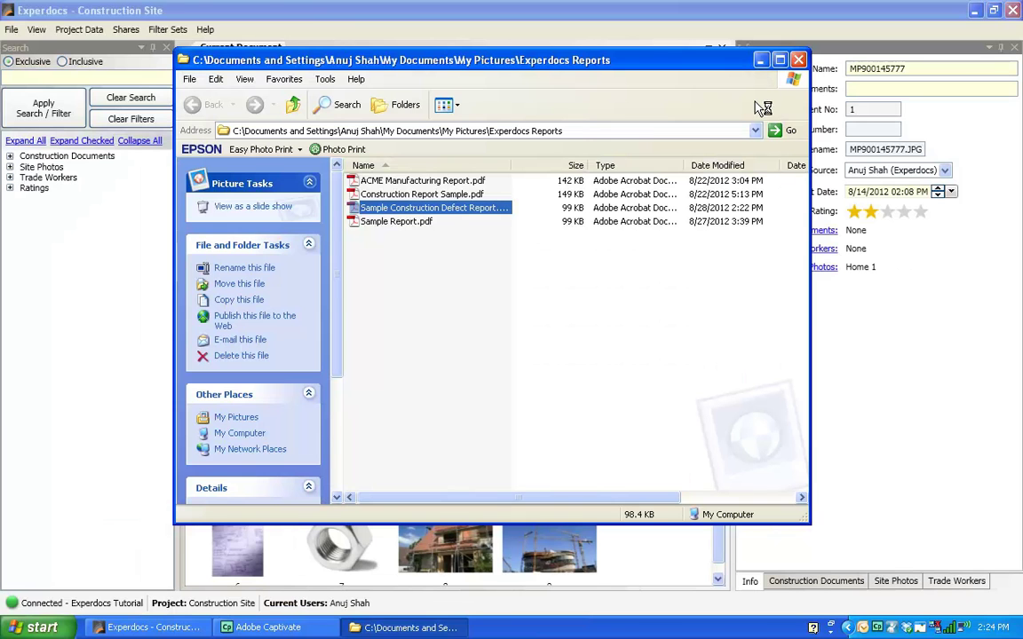
Step: Close the Explorer window and push the Info pane off the right edge
left_click(799, 61)
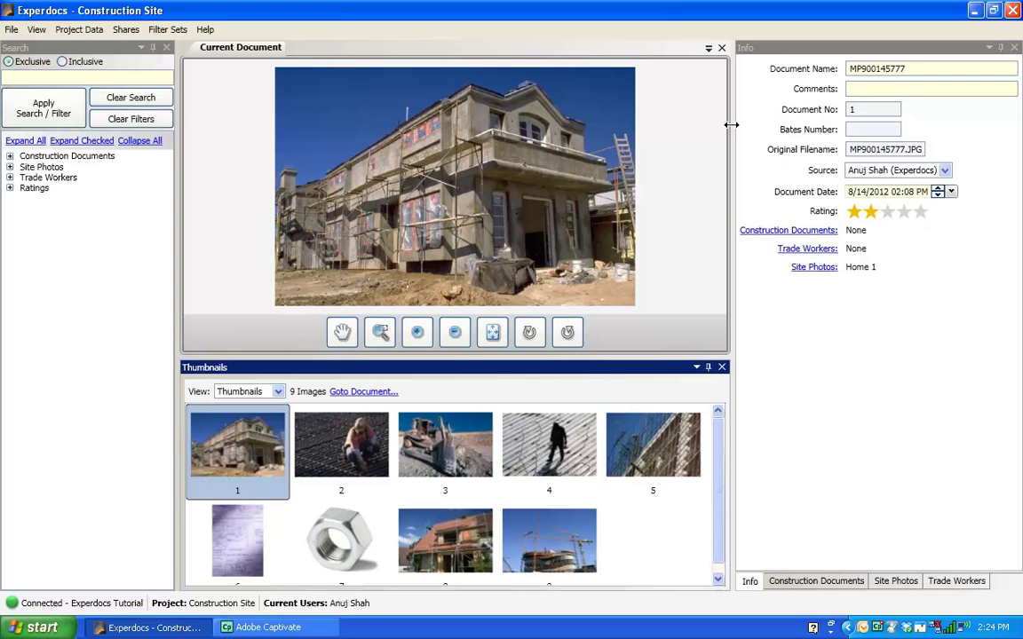
left_click_drag(731, 124, 905, 107)
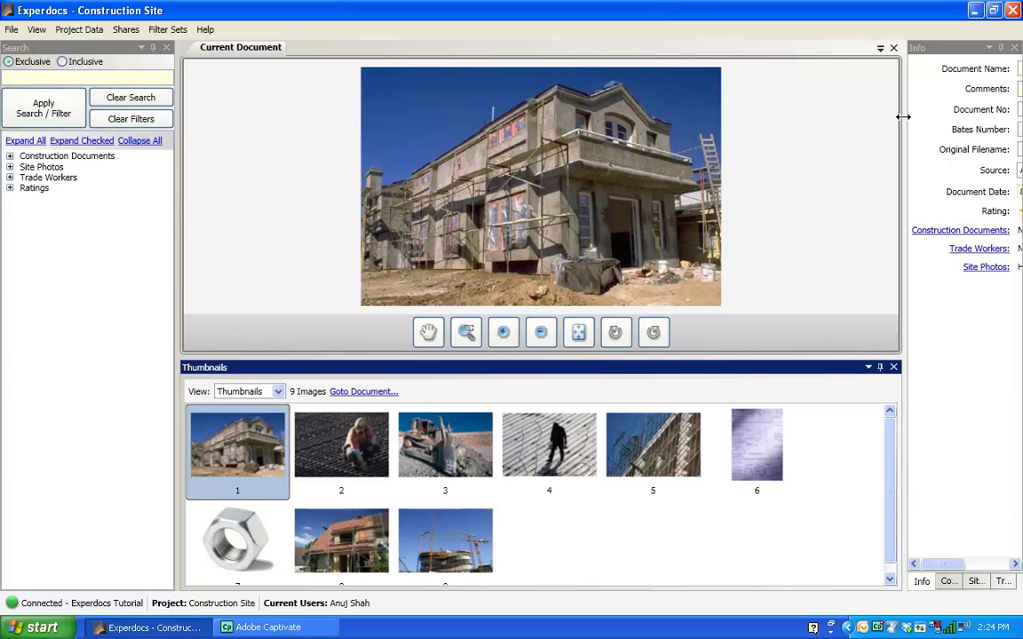
left_click_drag(902, 116, 855, 121)
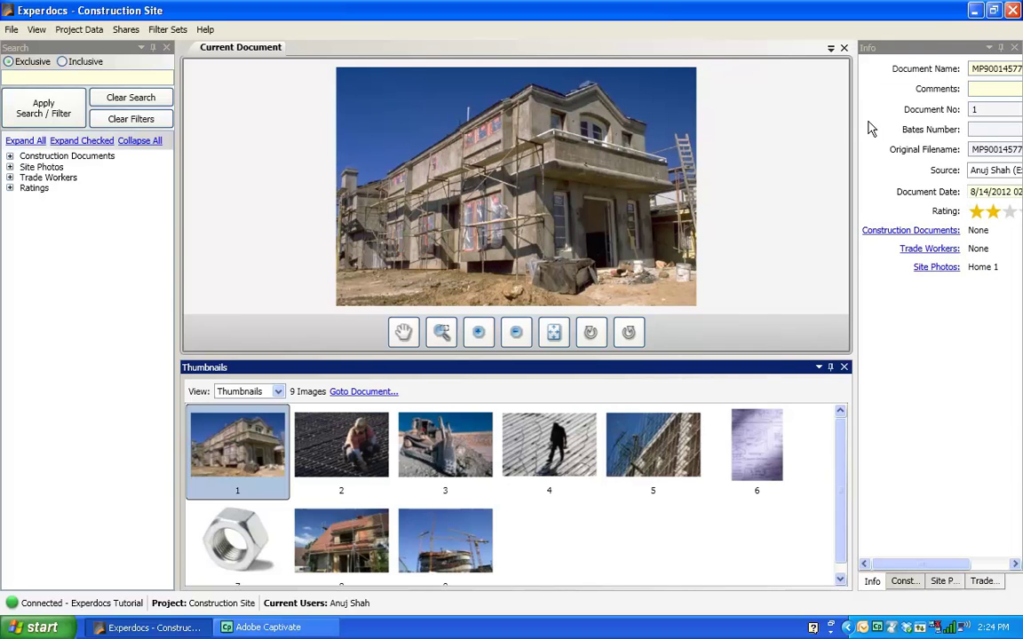
left_click_drag(853, 127, 1016, 125)
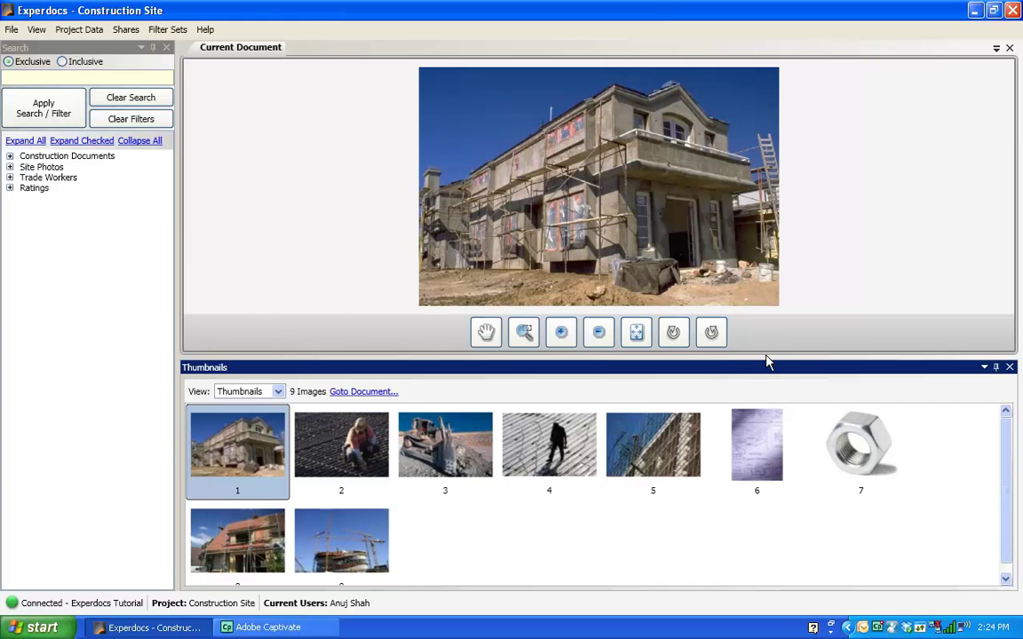
Step: Collapse the thumbnails, expand the whole search tree, and narrow the Search pane
left_click_drag(766, 356, 762, 612)
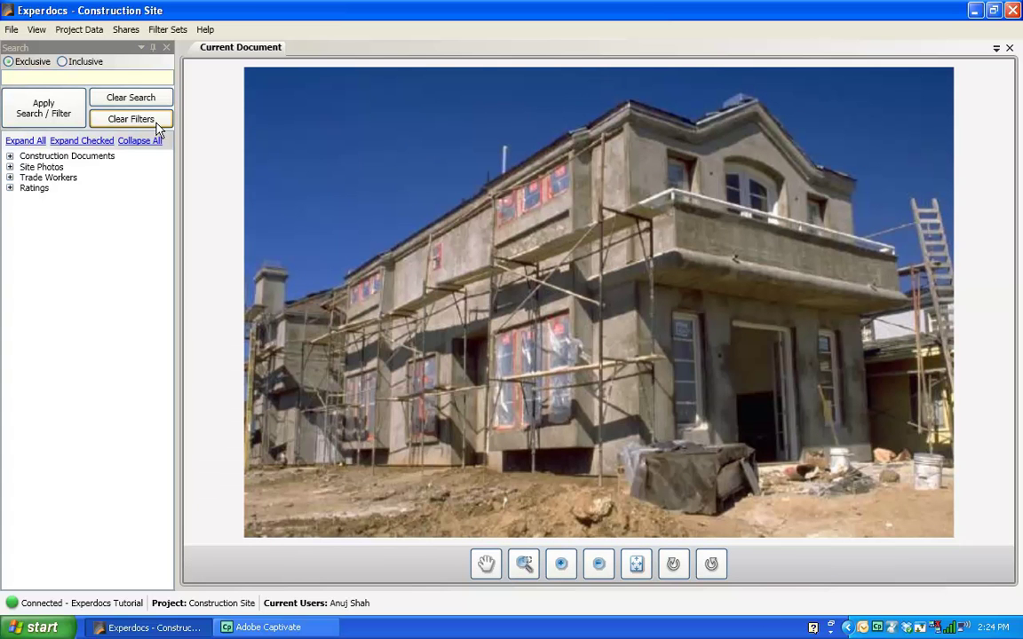
left_click(10, 138)
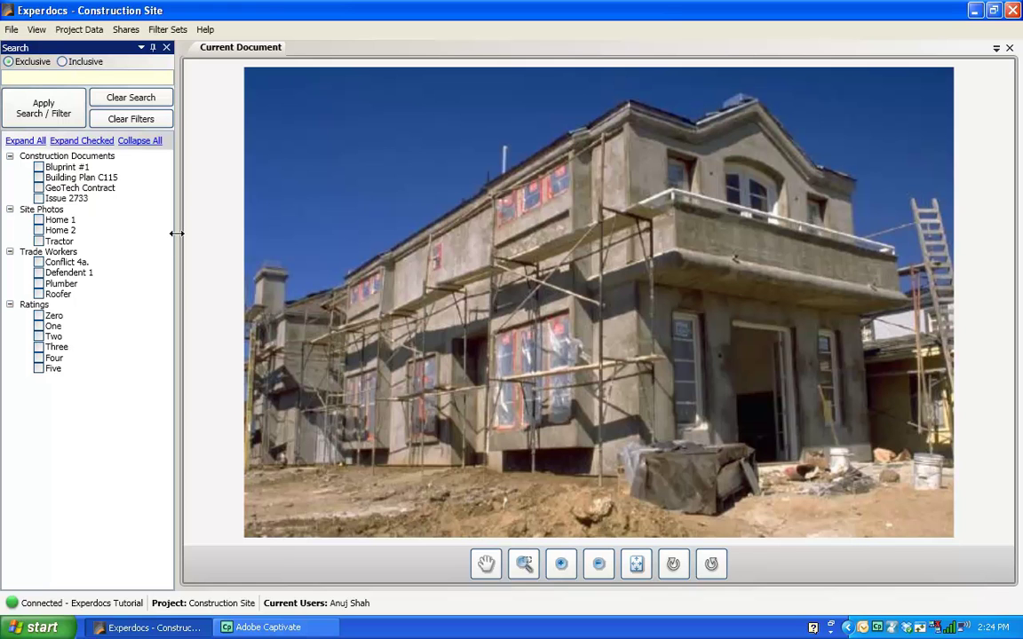
left_click_drag(165, 233, 146, 236)
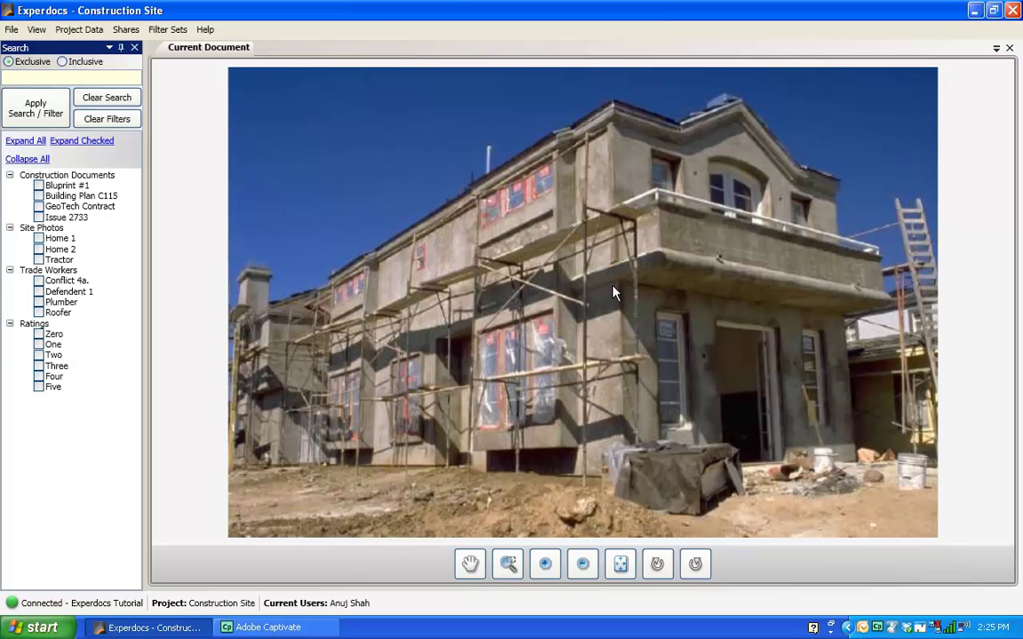
Step: Save the current pane arrangement as layout 'Presentation Layout #3'
left_click(39, 33)
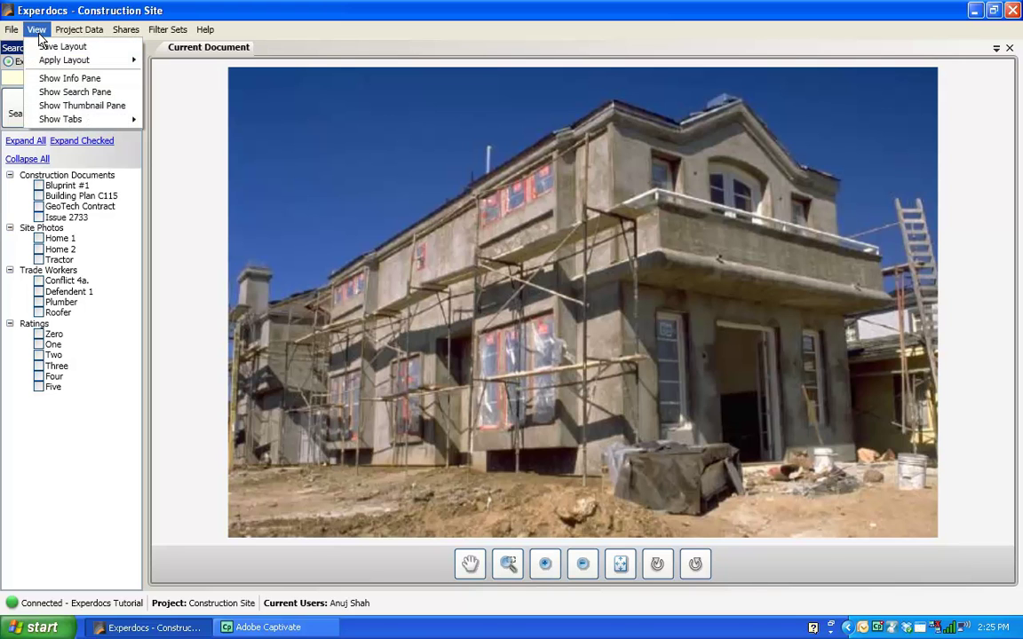
left_click(40, 47)
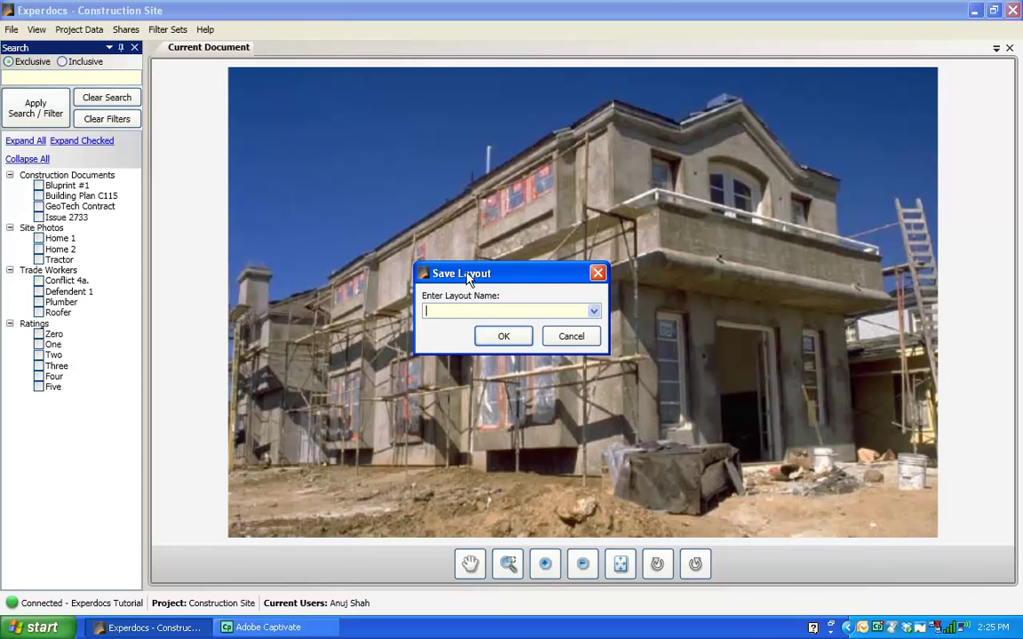
type("Pre")
key("End")
type("#3")
left_click(519, 338)
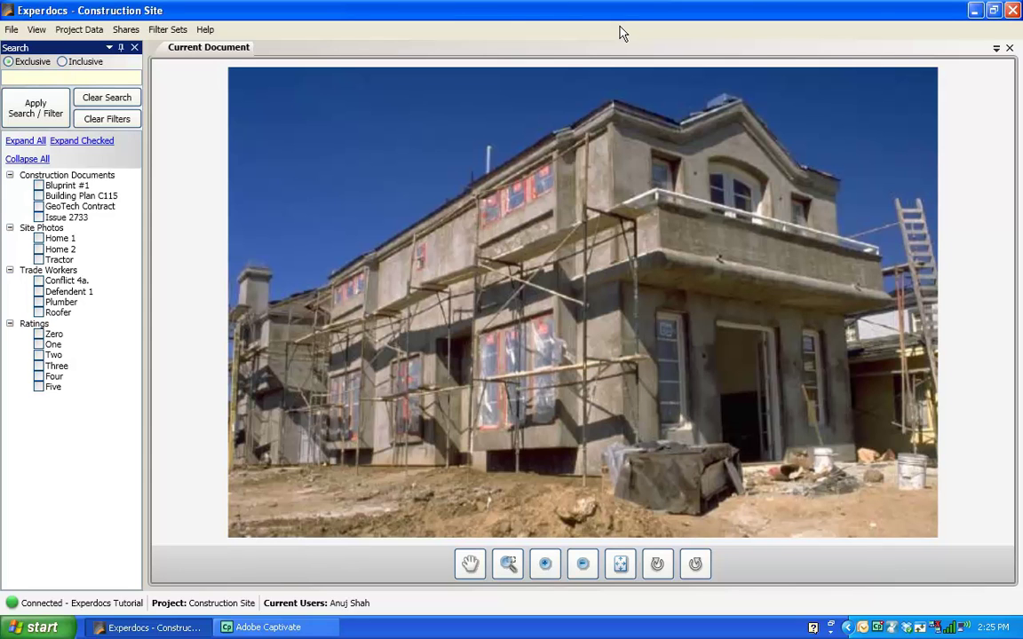
Step: Apply the Default layout, then switch back to Presentation Layout #3
left_click(36, 29)
mouse_move(88, 59)
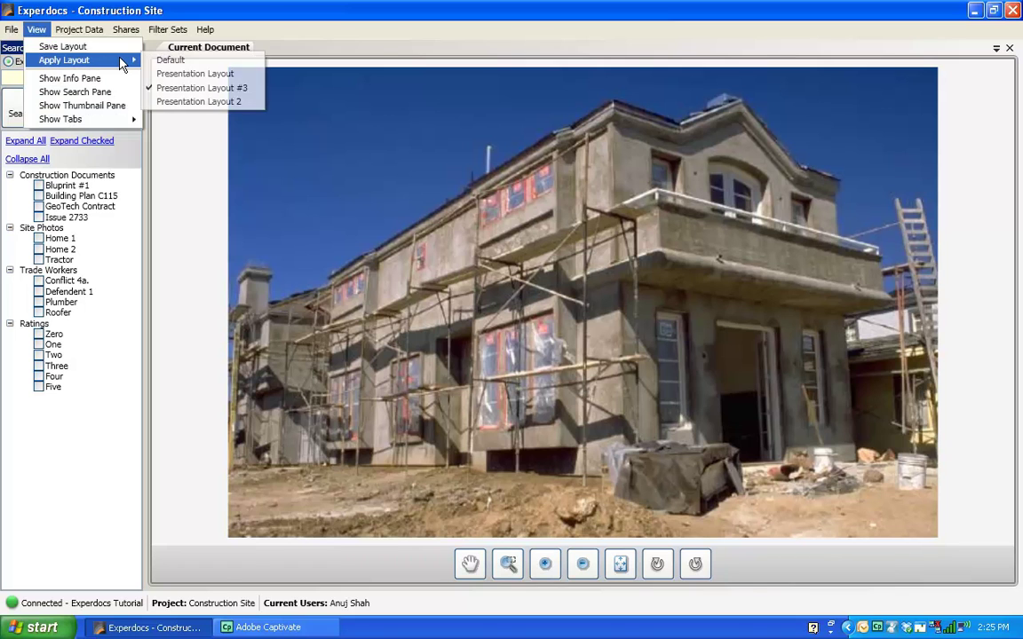
left_click(169, 60)
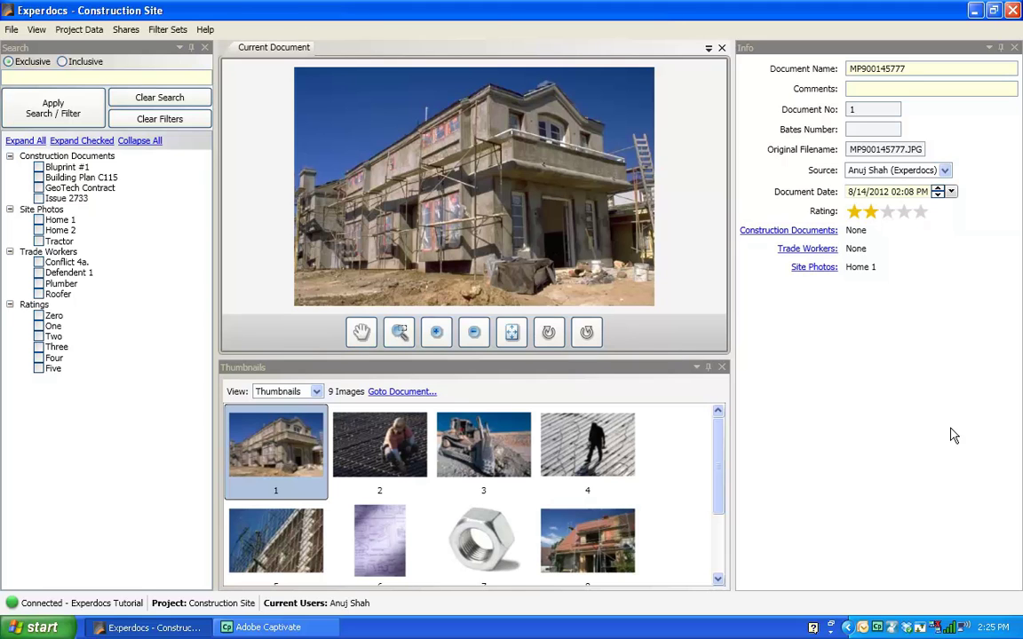
left_click(36, 31)
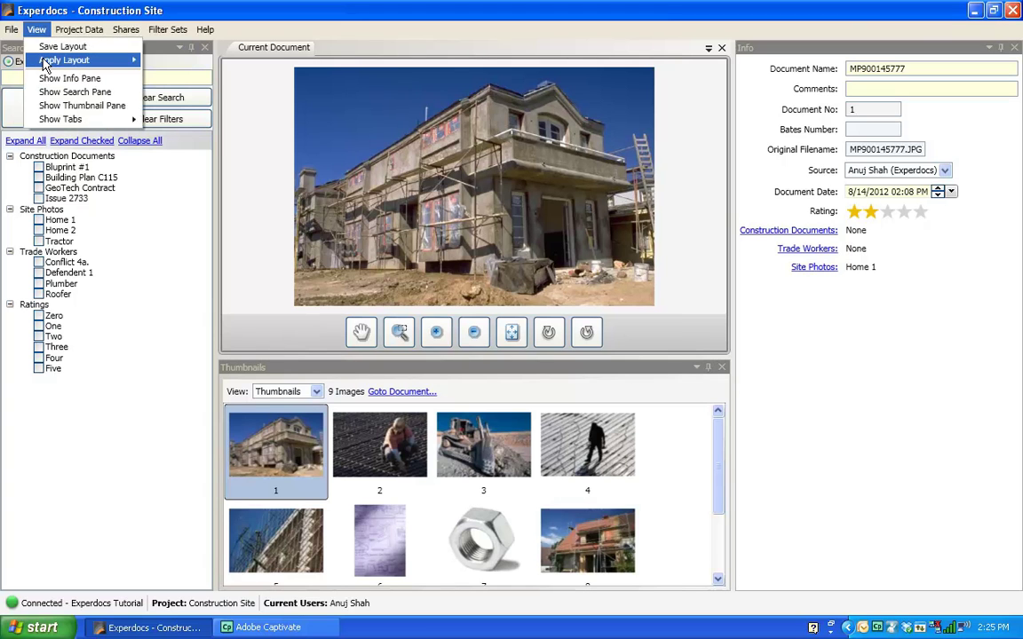
mouse_move(44, 61)
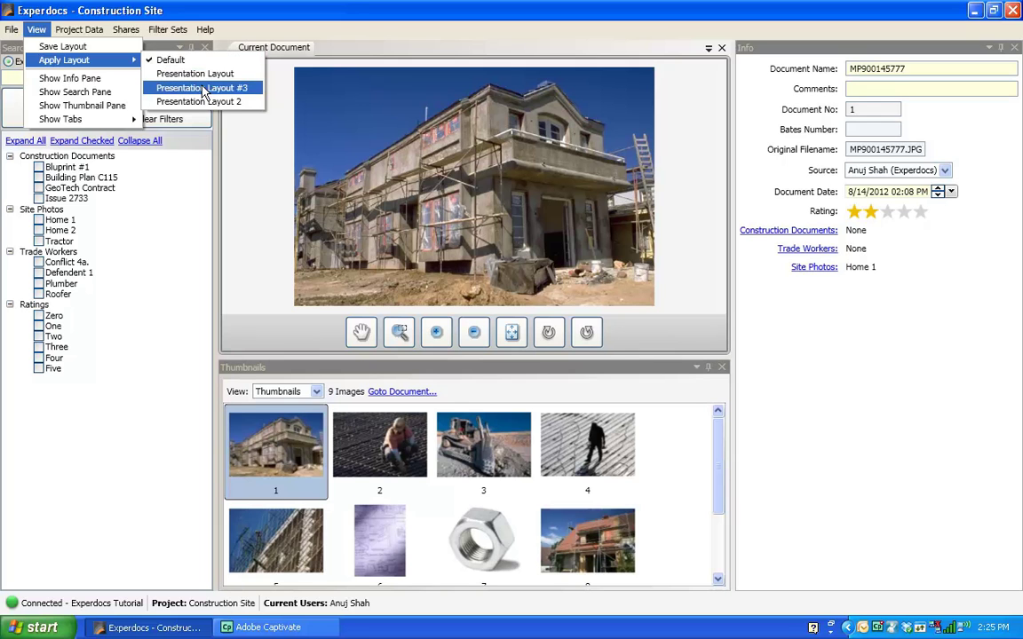
left_click(233, 94)
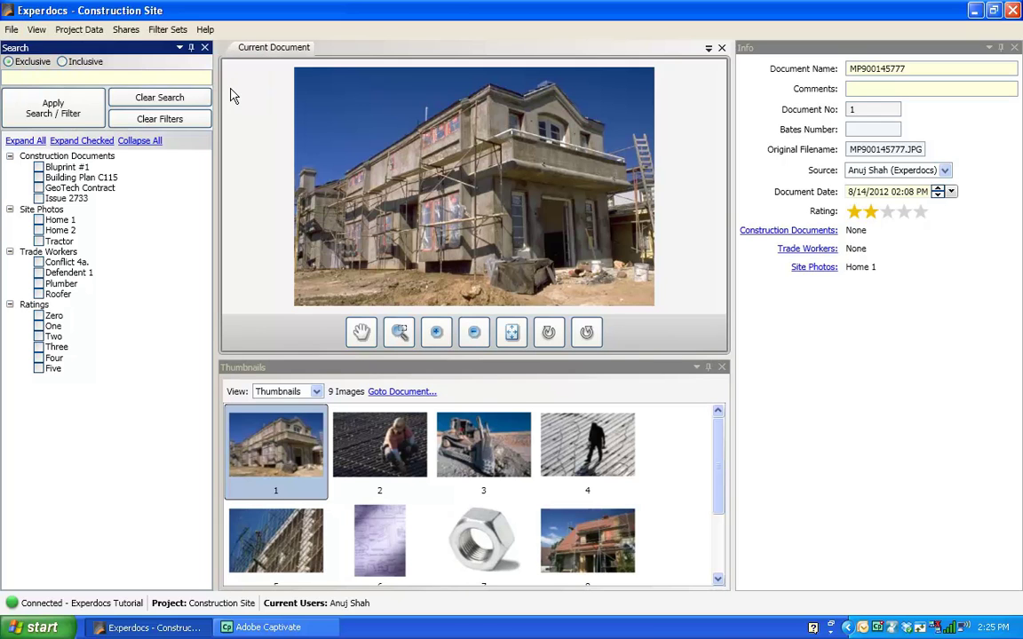
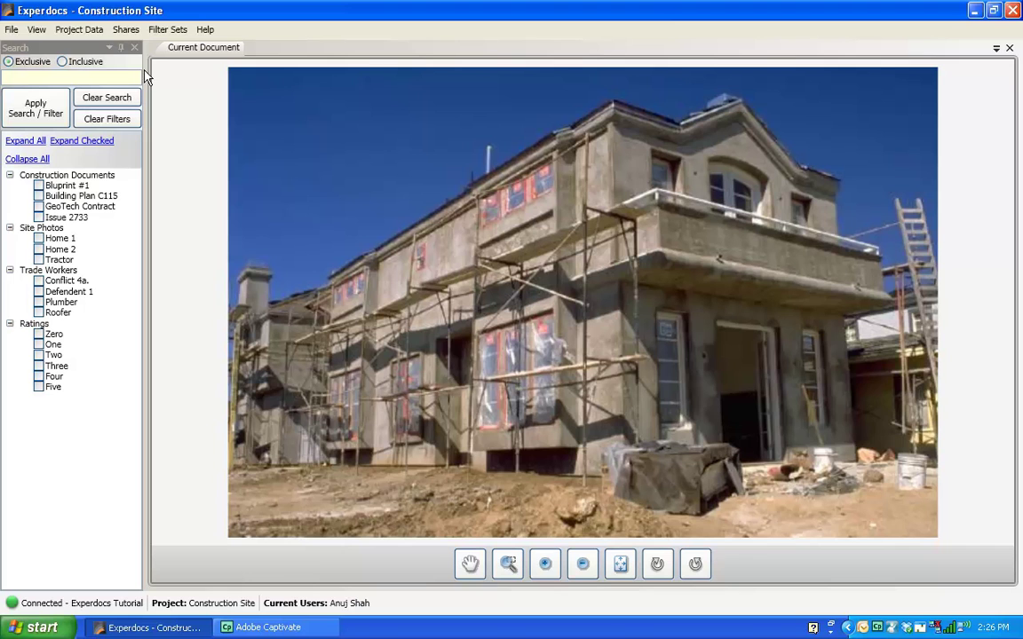
Step: Launch the Experdocs Web Application from the File menu to load the project's Photos page
left_click(11, 32)
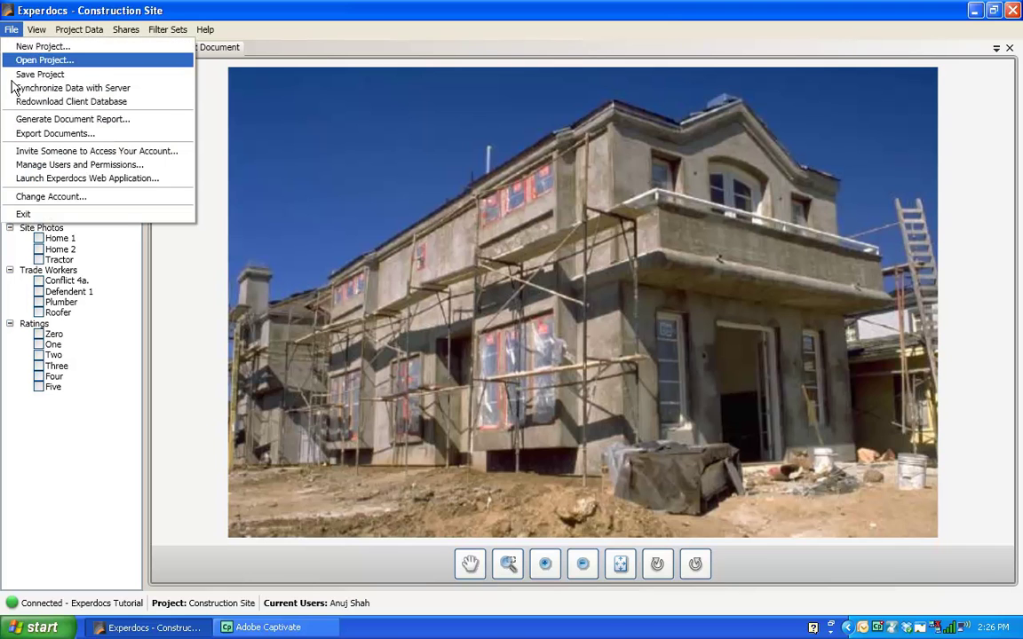
left_click(12, 182)
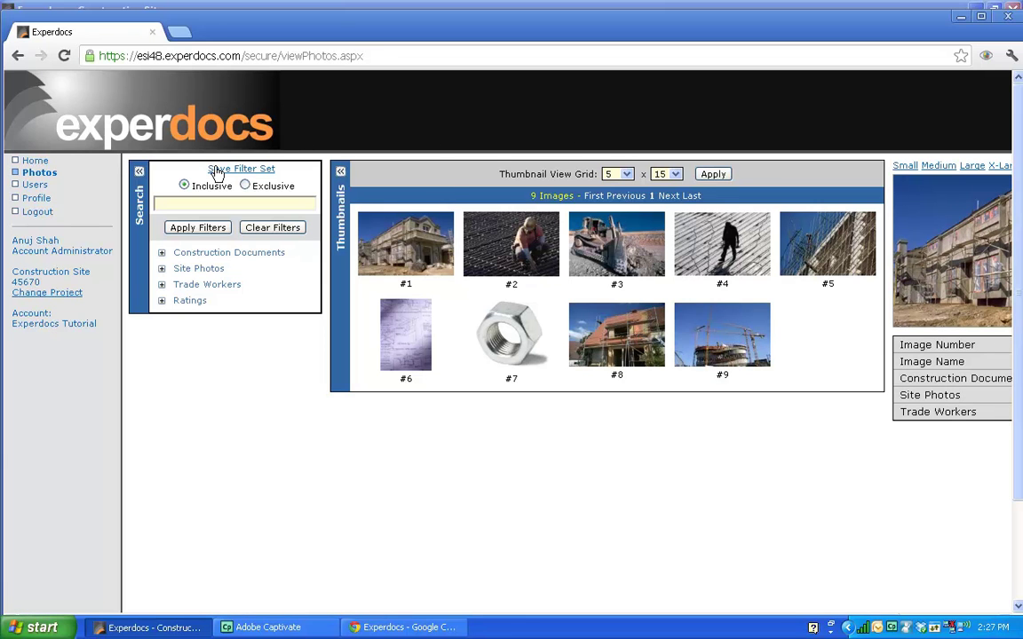
Step: Collapse the Search panel and preview photos #5 and #2, ending on #3, the tractor
left_click(139, 173)
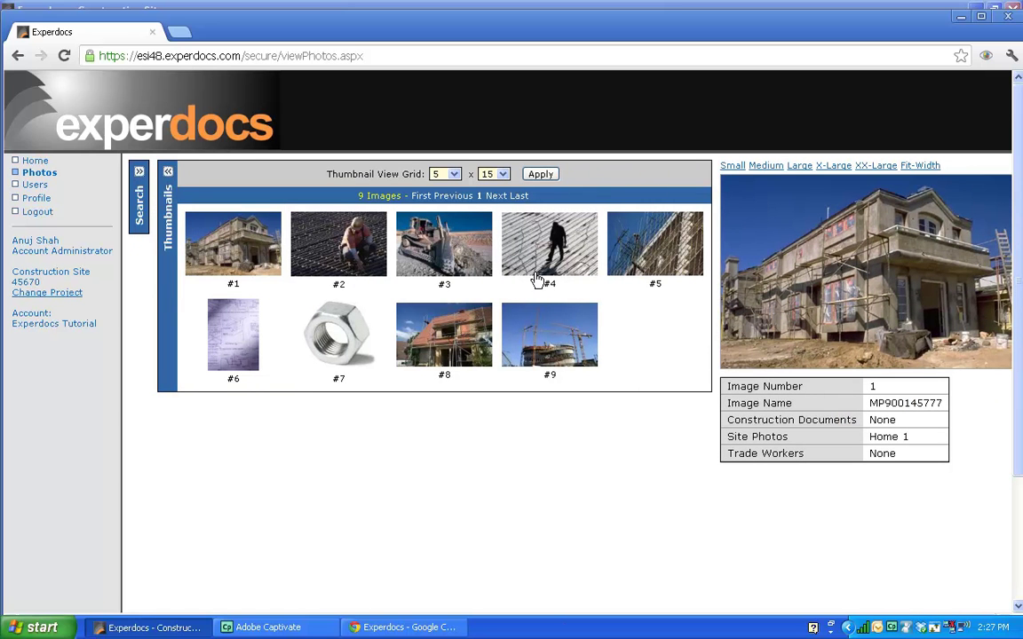
left_click(557, 242)
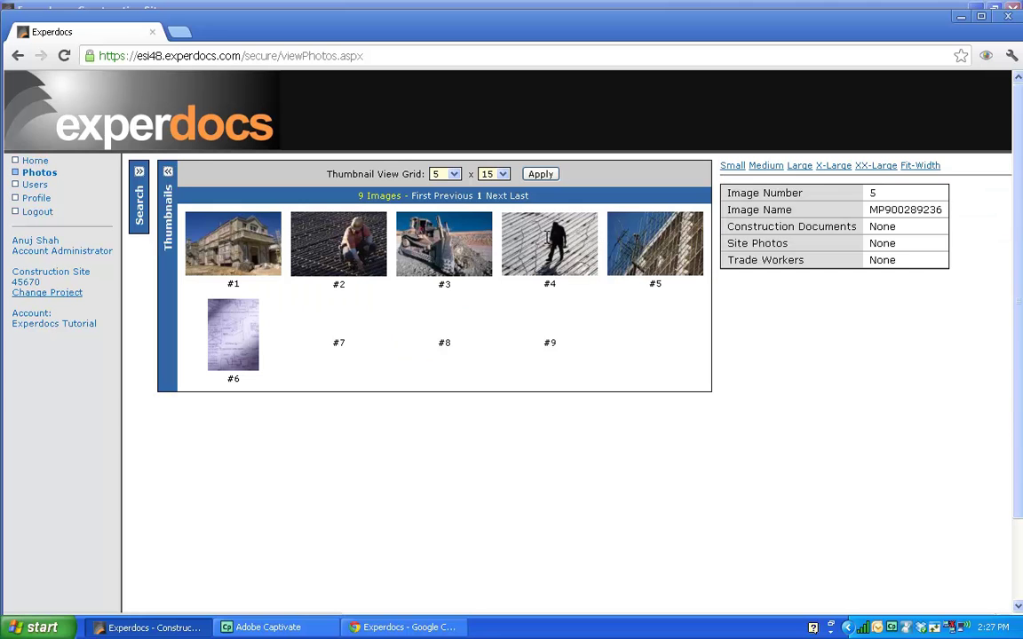
left_click(378, 222)
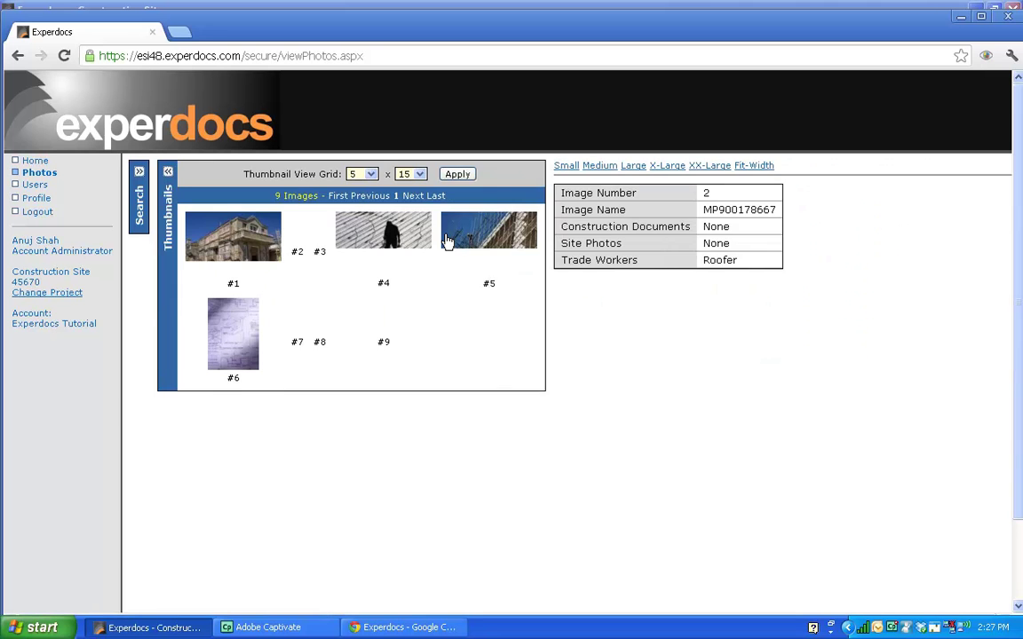
left_click(401, 227)
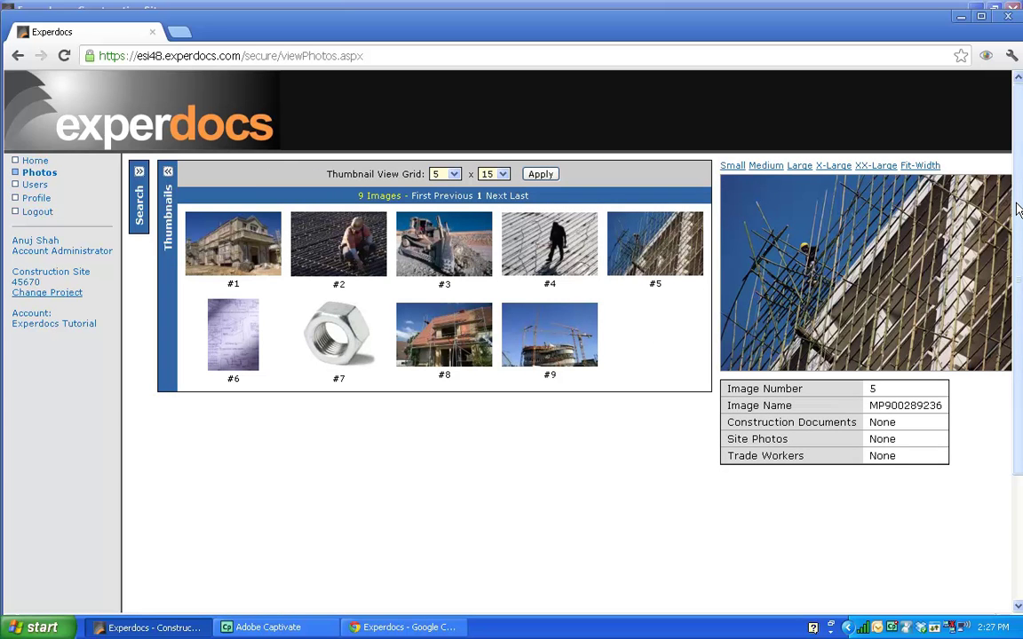
left_click_drag(1019, 211, 1022, 160)
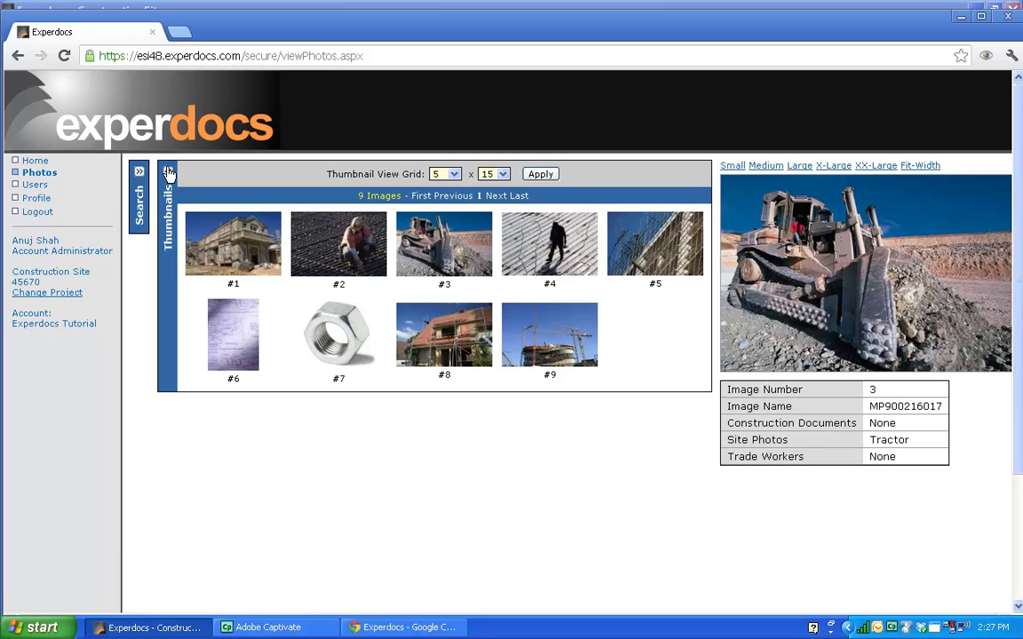
Step: Collapse the Thumbnails panel so the tractor photo shows full-page, with its details table below
left_click(169, 173)
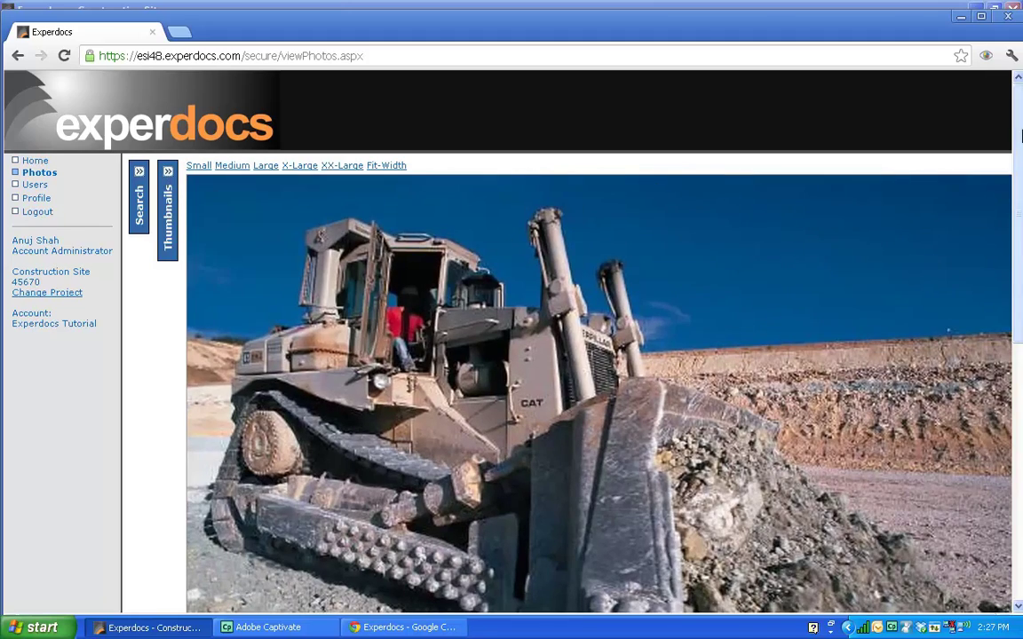
scroll(1019, 142, "down", 4)
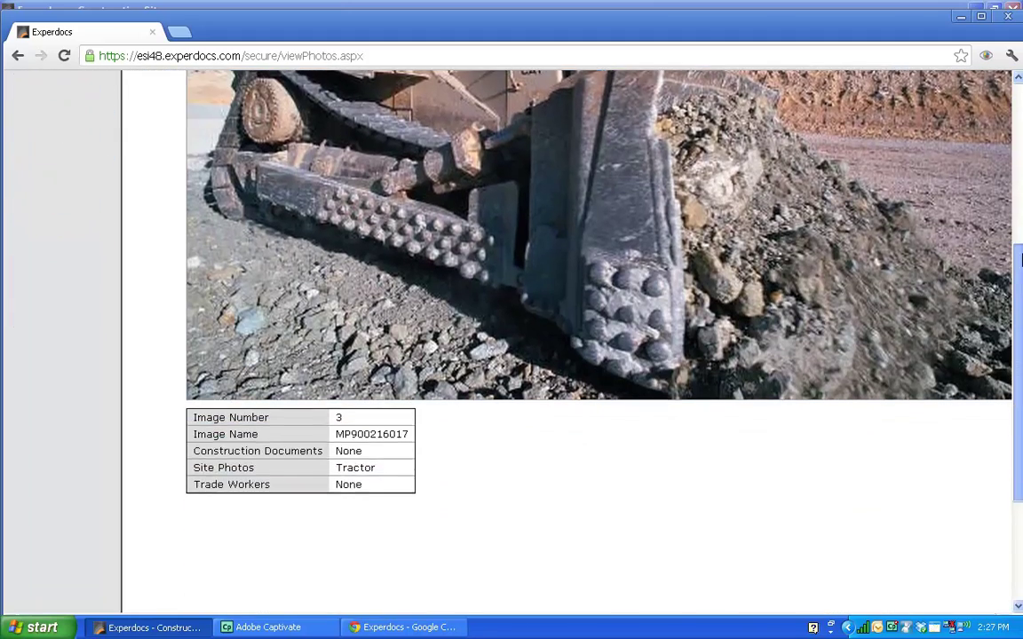
scroll(1021, 102, "up", 2)
scroll(1022, 102, "up", 2)
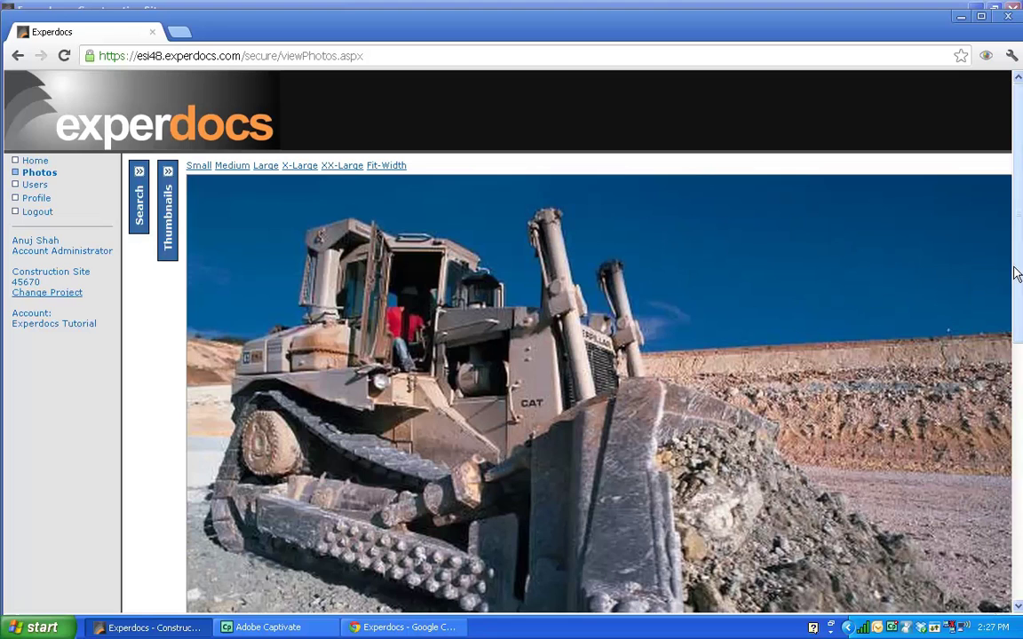
scroll(1018, 264, "down", 3)
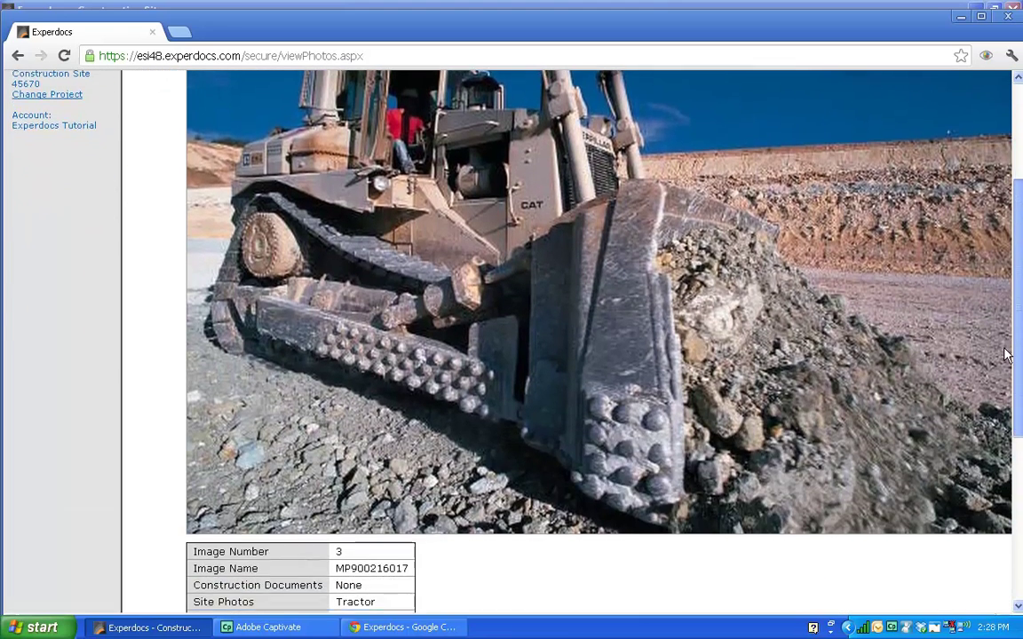
scroll(1020, 200, "up", 3)
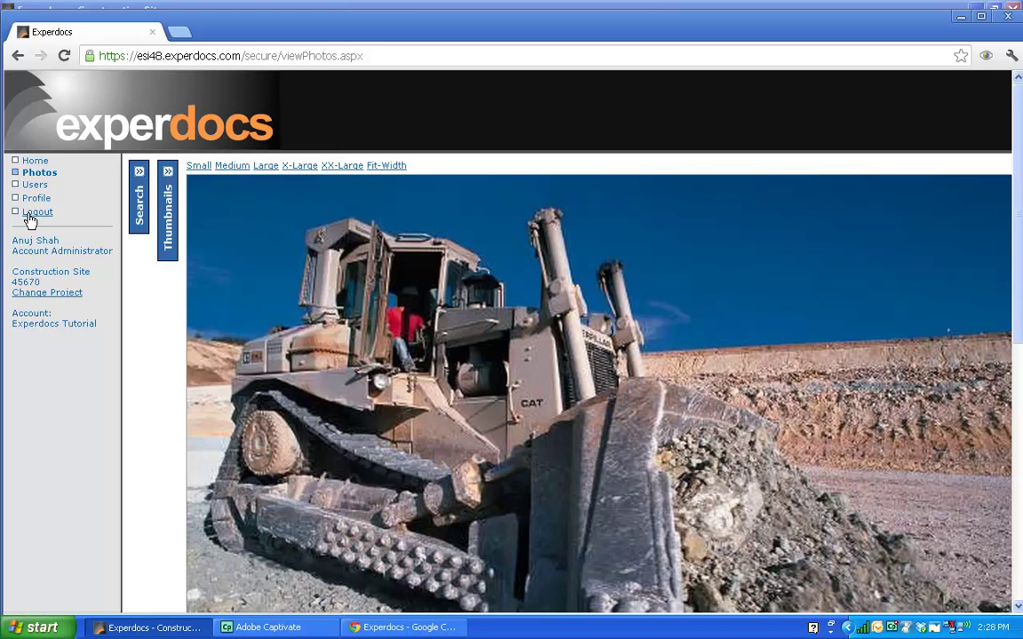
Step: Log out of the web application and close the browser to return to the desktop client
left_click(30, 215)
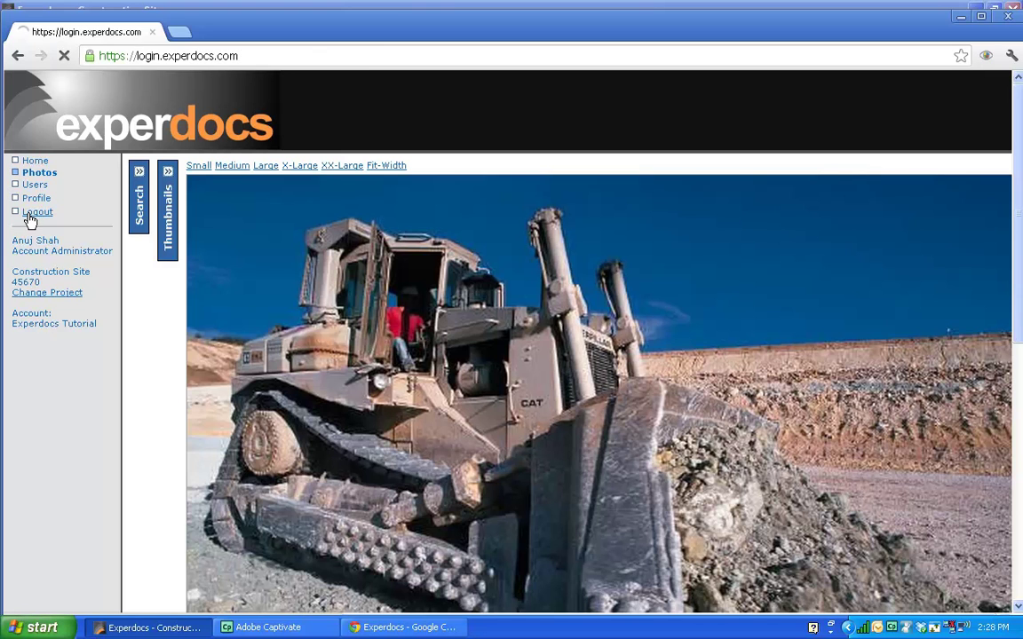
left_click(152, 32)
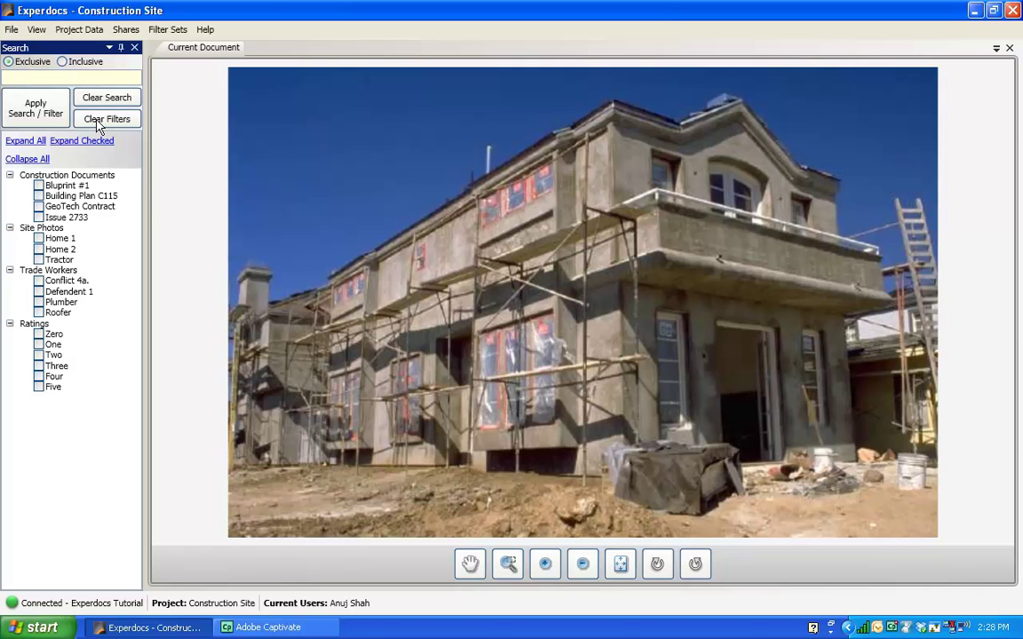
Step: Apply the Default layout via View > Apply Layout
left_click(37, 29)
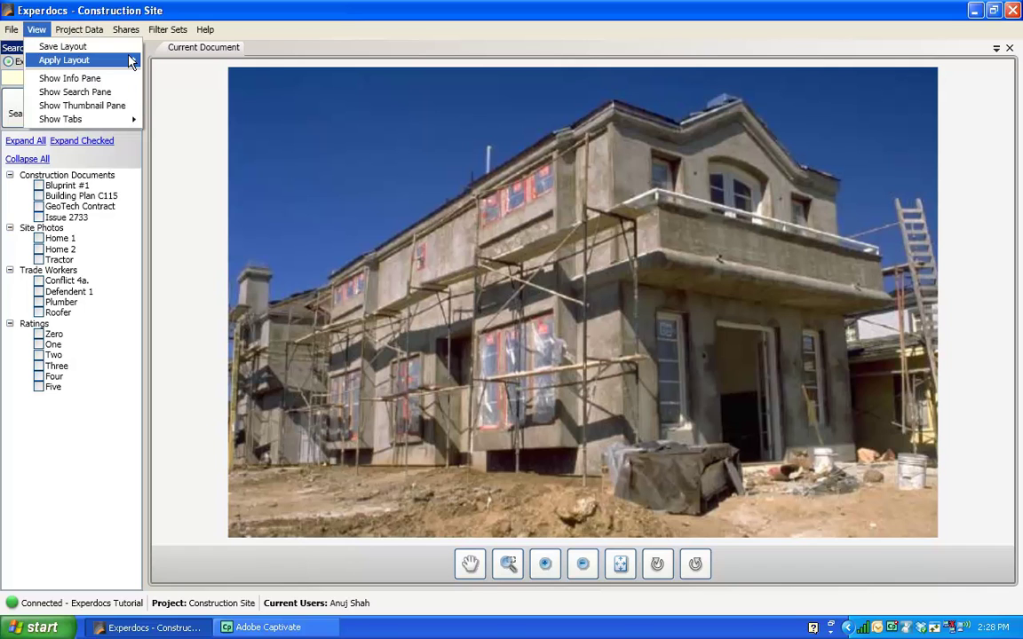
mouse_move(125, 60)
left_click(285, 61)
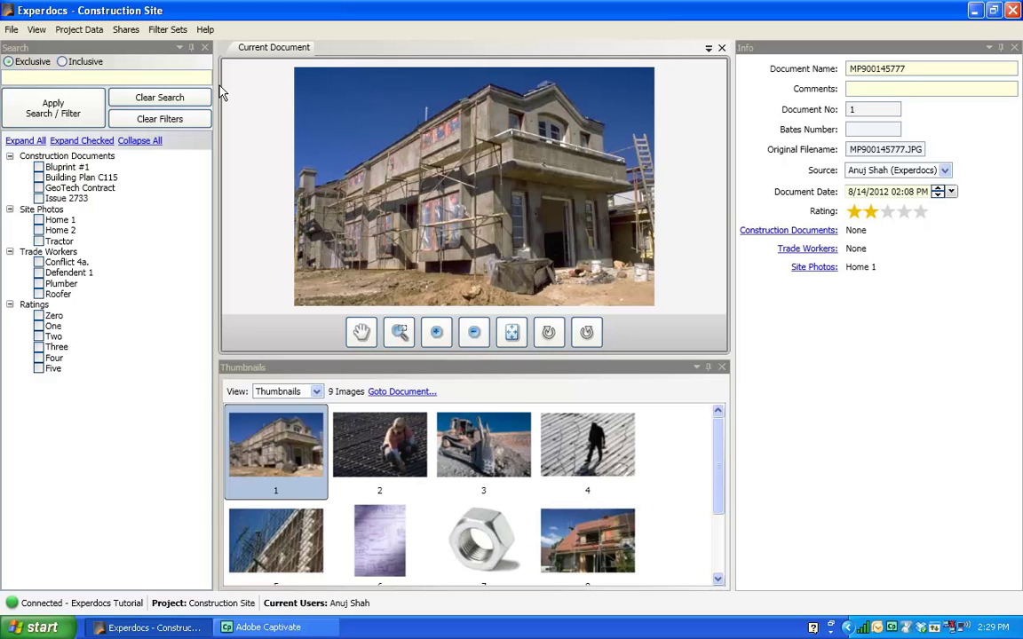
left_click(207, 34)
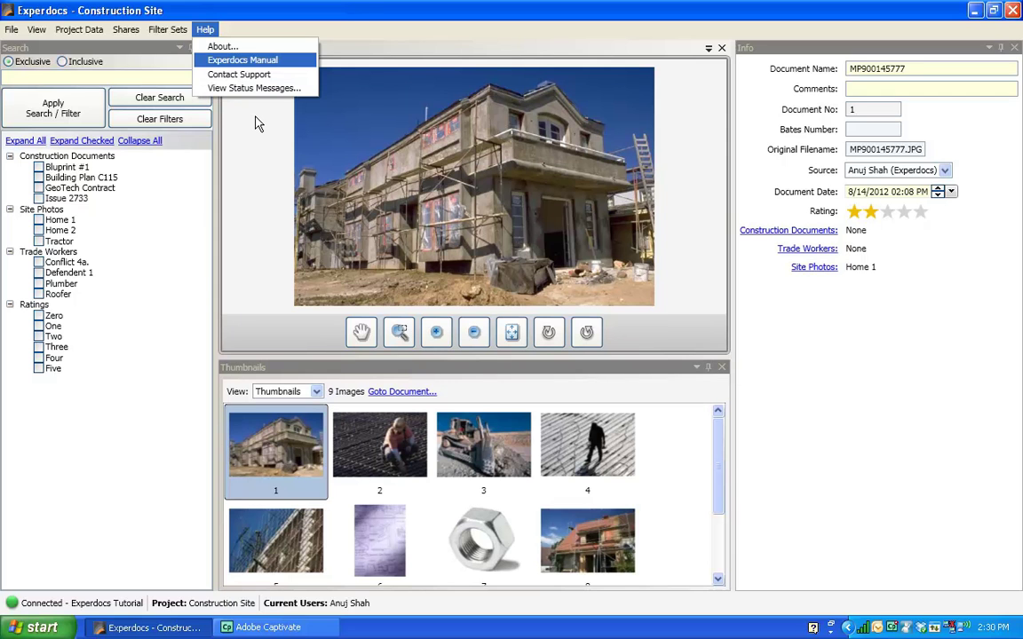
left_click(254, 167)
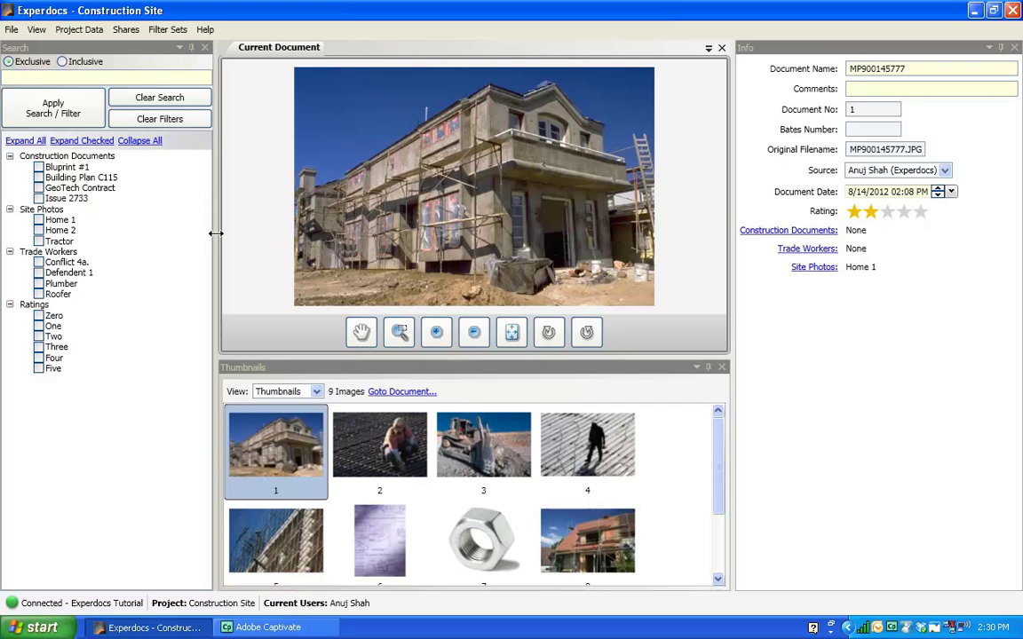
Step: Shift the Search splitter left and the Info splitter right to widen the document and thumbnail panes
left_click_drag(216, 256, 164, 258)
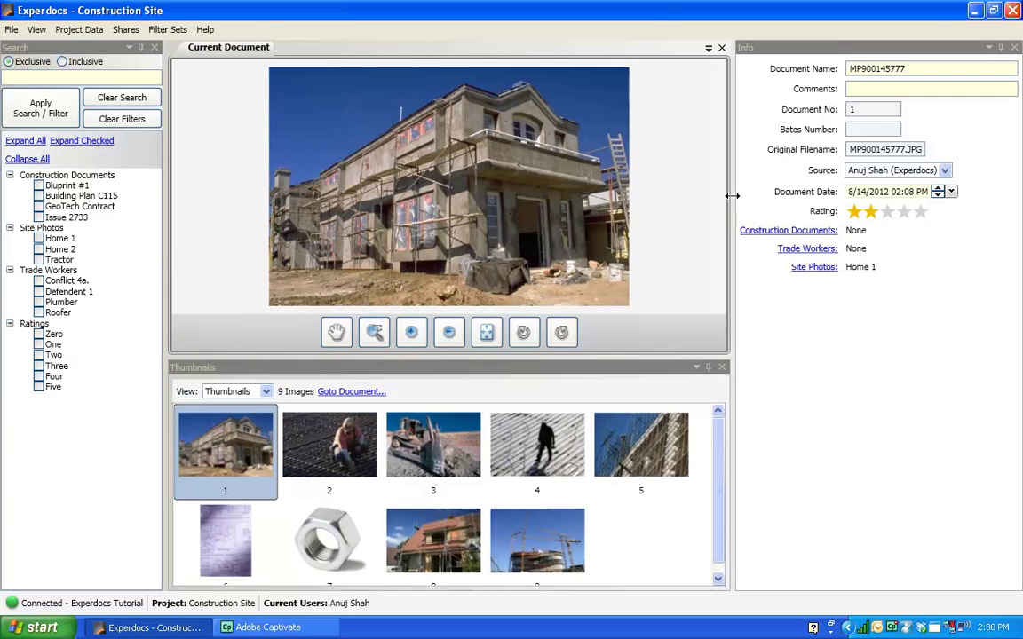
left_click_drag(734, 195, 751, 201)
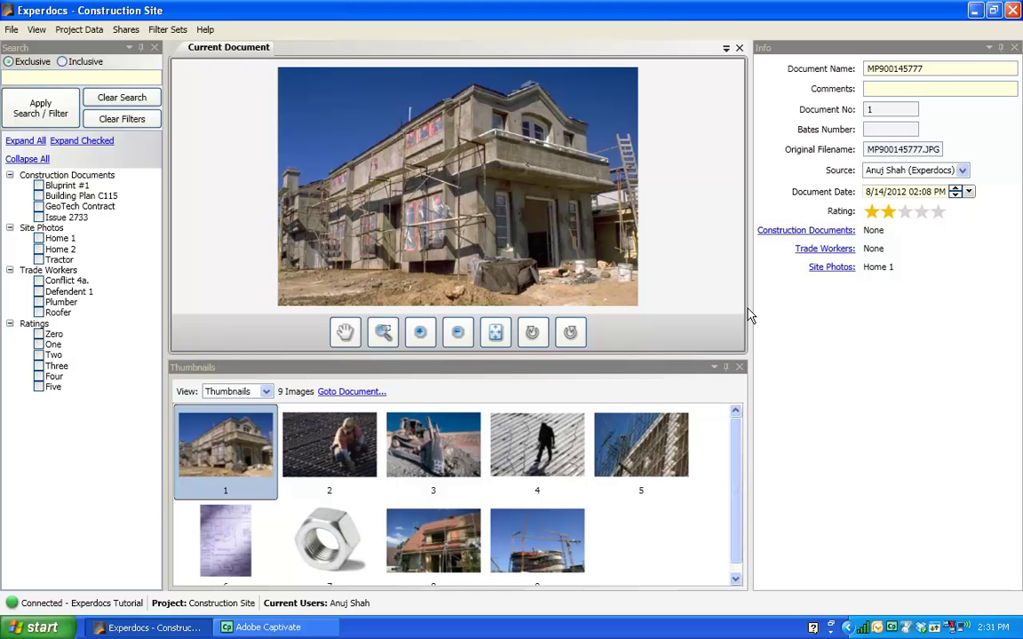
left_click_drag(748, 311, 765, 309)
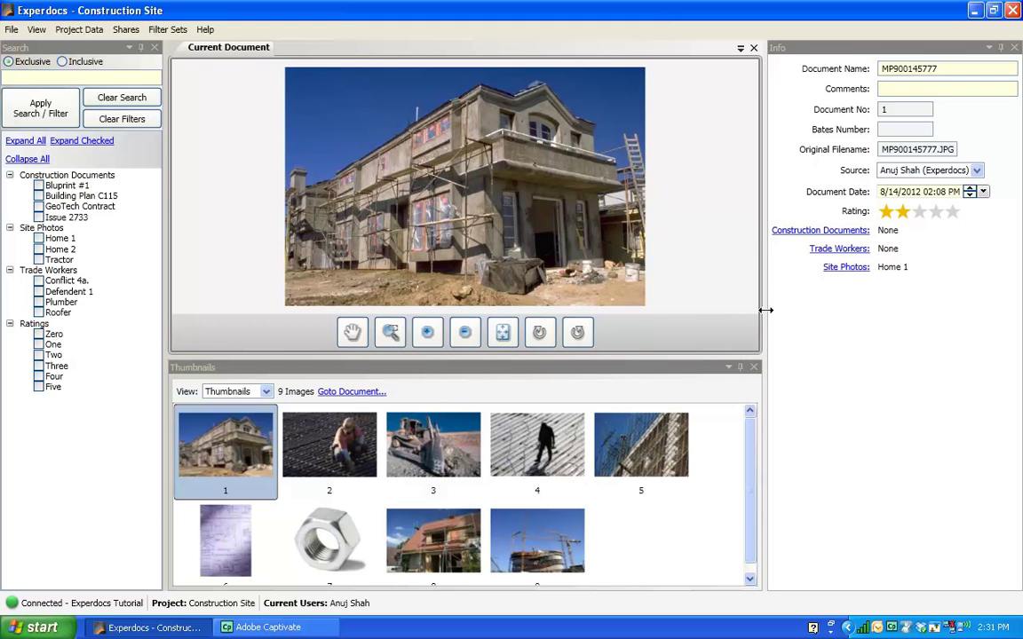